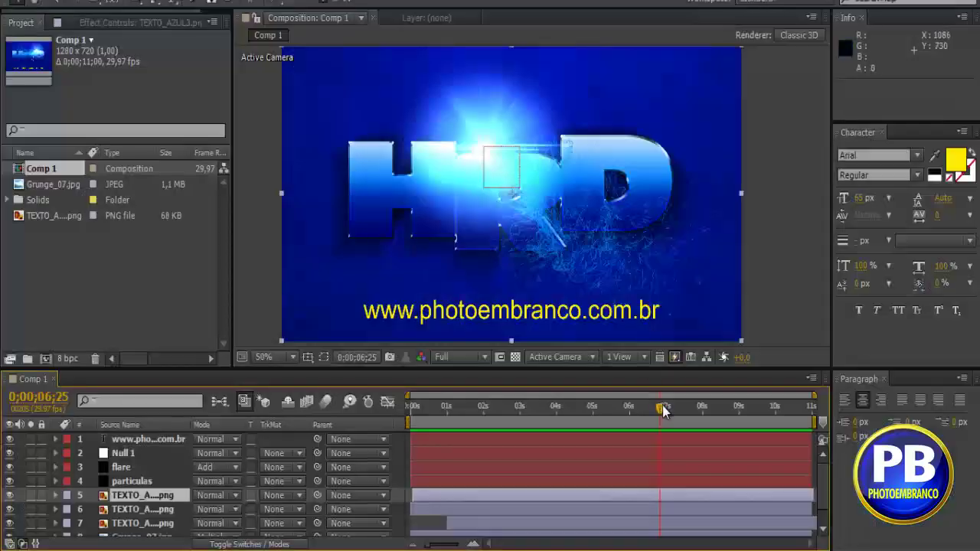
# Preview the HRD animation, browse the GYNDETONADO channel's videos, then return to photoembranco.com.br's post
pyautogui.moveTo(663, 411)
pyautogui.mouseDown()
pyautogui.moveTo(452, 415)
pyautogui.moveTo(635, 389)
pyautogui.moveTo(594, 398)
pyautogui.mouseUp()
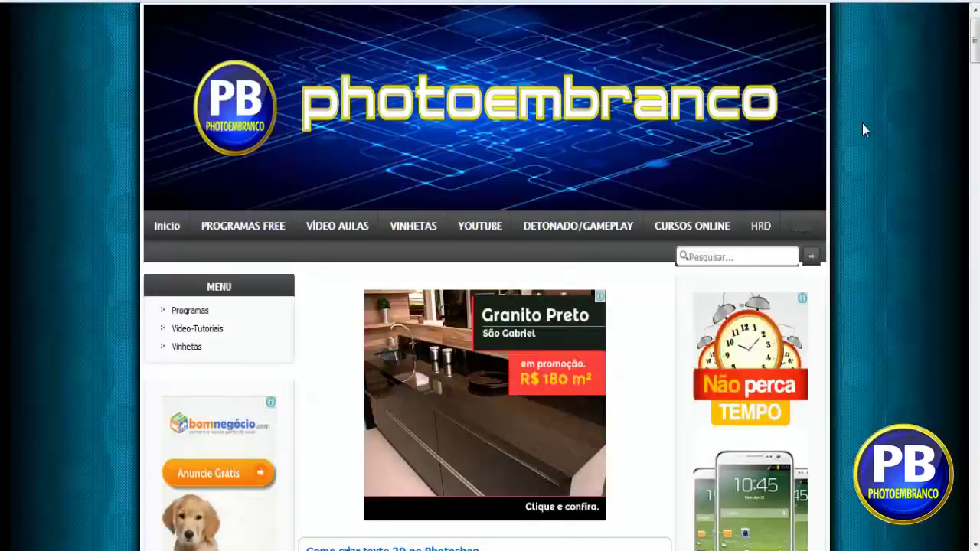
pyautogui.moveTo(973, 50); pyautogui.dragTo(950, 222)
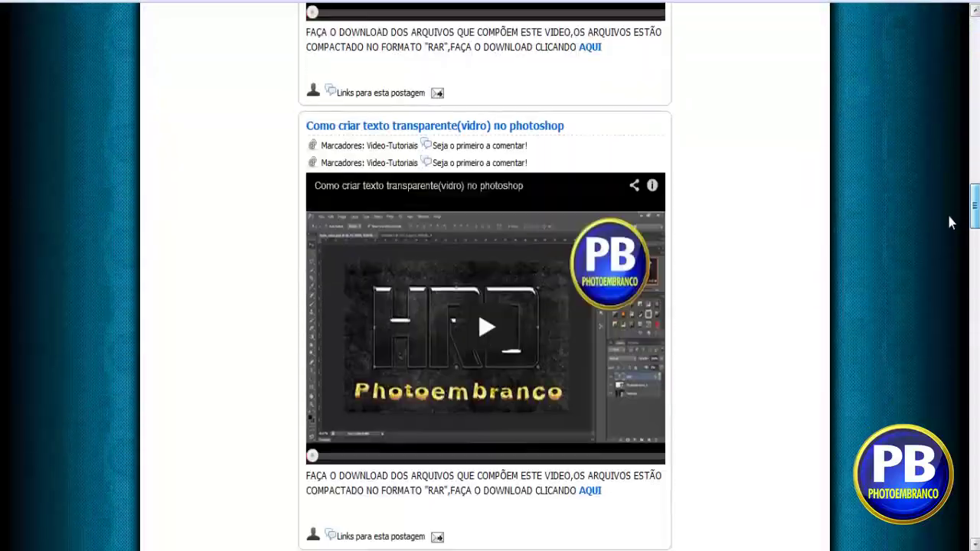
pyautogui.moveTo(949, 223)
pyautogui.mouseDown()
pyautogui.moveTo(949, 134)
pyautogui.moveTo(402, 135)
pyautogui.mouseUp()
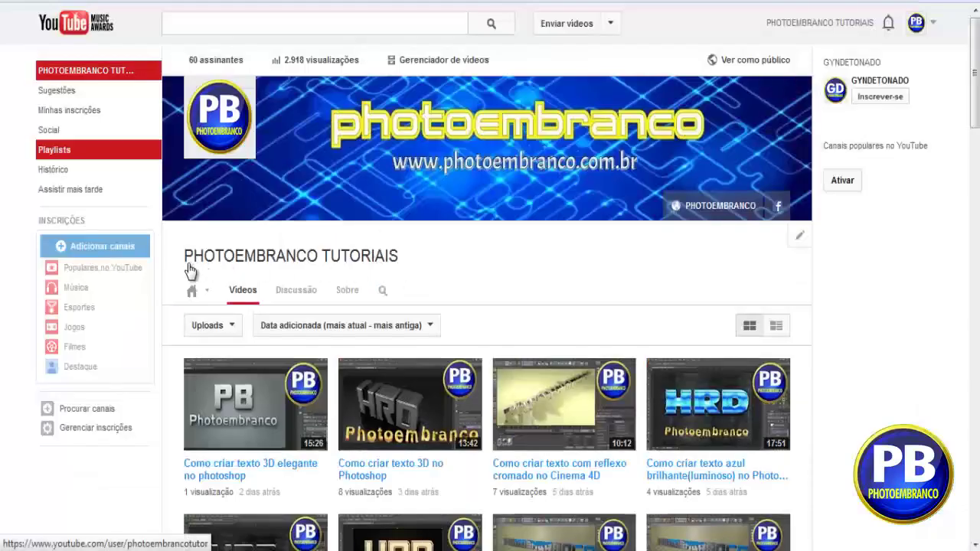
pyautogui.moveTo(975, 115)
pyautogui.mouseDown()
pyautogui.moveTo(944, 298)
pyautogui.moveTo(935, 433)
pyautogui.moveTo(946, 411)
pyautogui.moveTo(954, 59)
pyautogui.mouseUp()
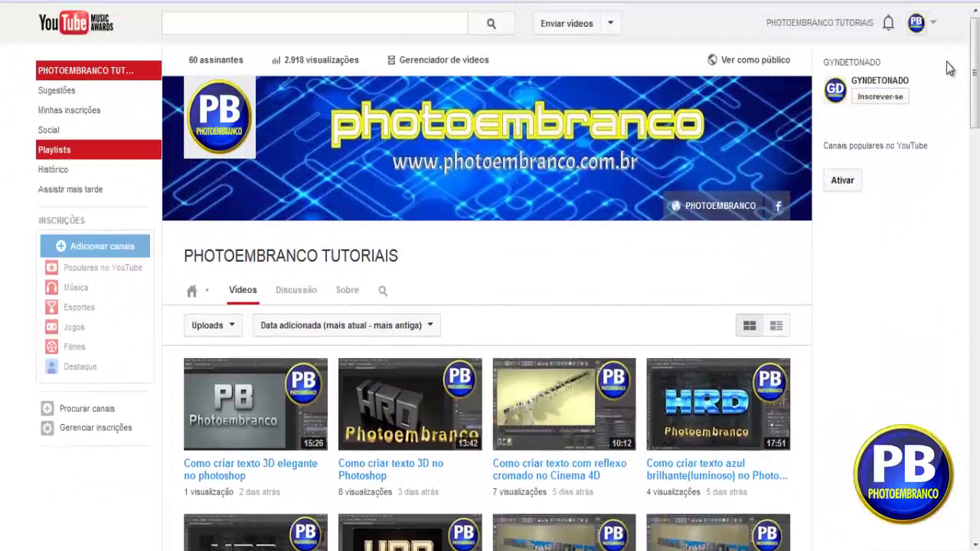
pyautogui.click(861, 79)
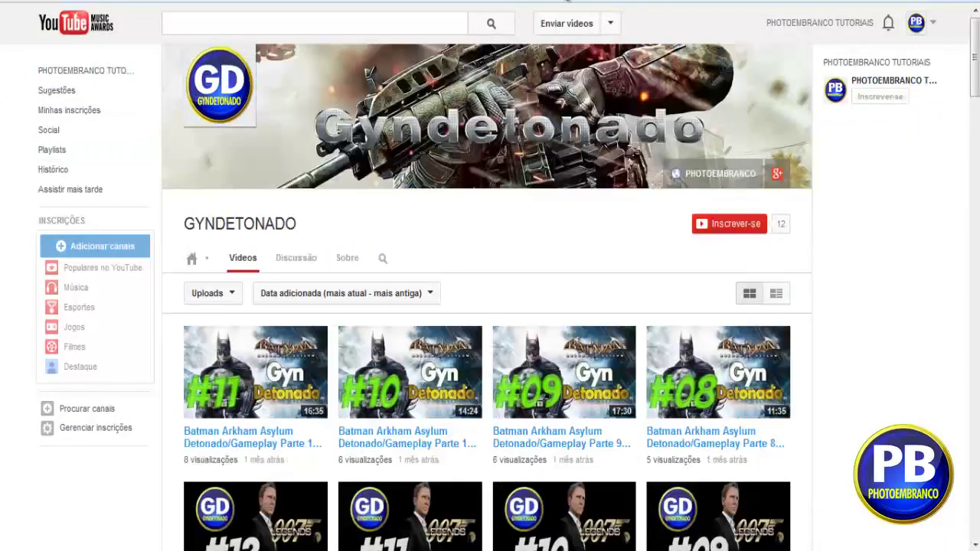
pyautogui.moveTo(975, 74)
pyautogui.mouseDown()
pyautogui.moveTo(973, 140)
pyautogui.moveTo(966, 101)
pyautogui.moveTo(898, 6)
pyautogui.mouseUp()
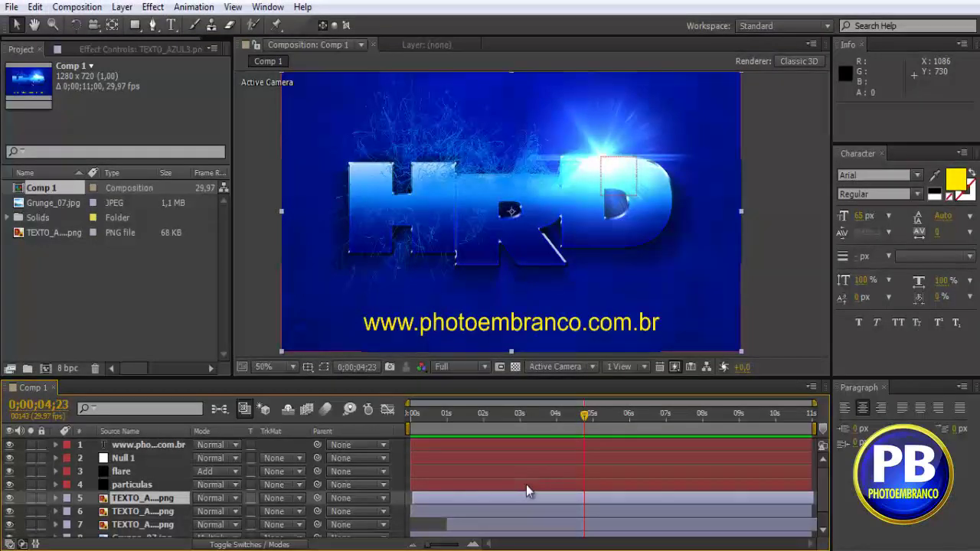
pyautogui.press('KP_0')
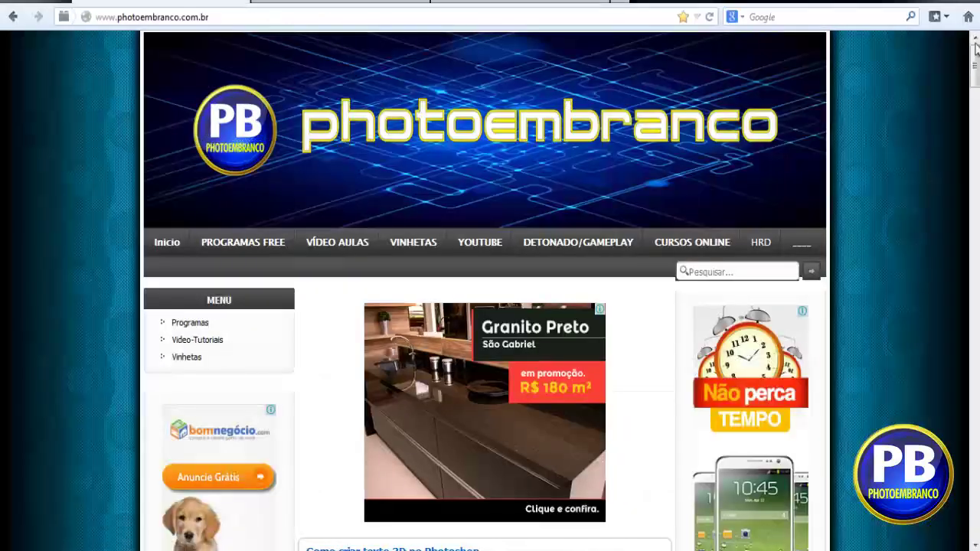
pyautogui.moveTo(969, 45)
pyautogui.mouseDown()
pyautogui.moveTo(975, 187)
pyautogui.moveTo(956, 201)
pyautogui.mouseUp()
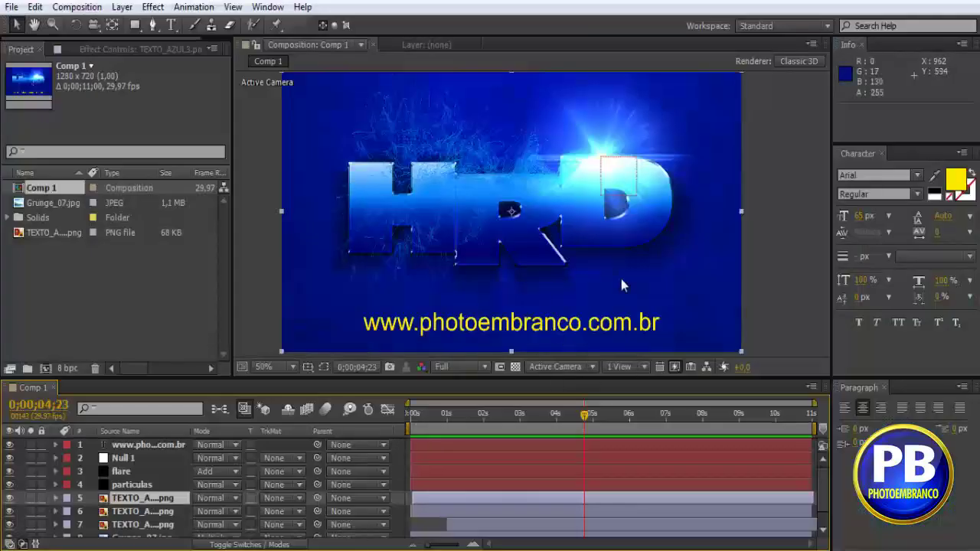
pyautogui.click(597, 425)
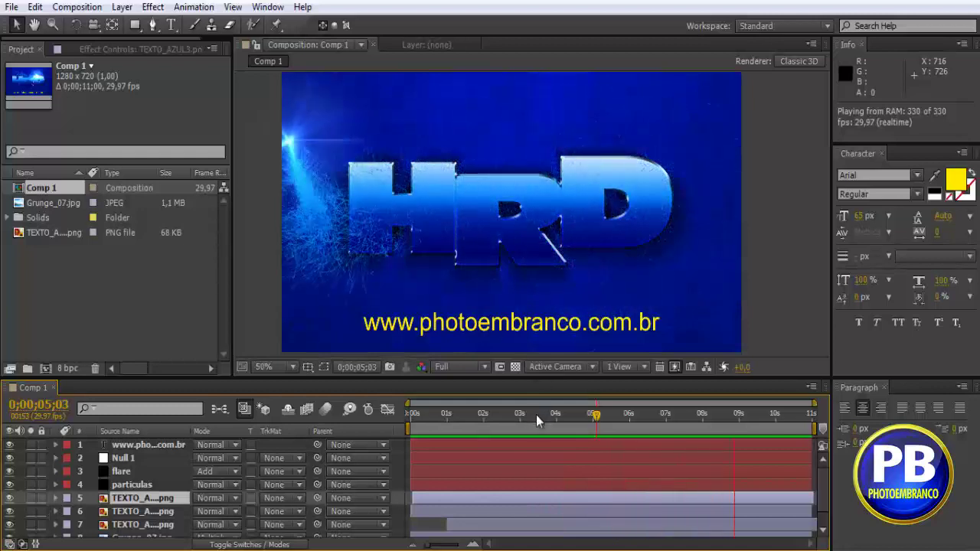
pyautogui.press('space')
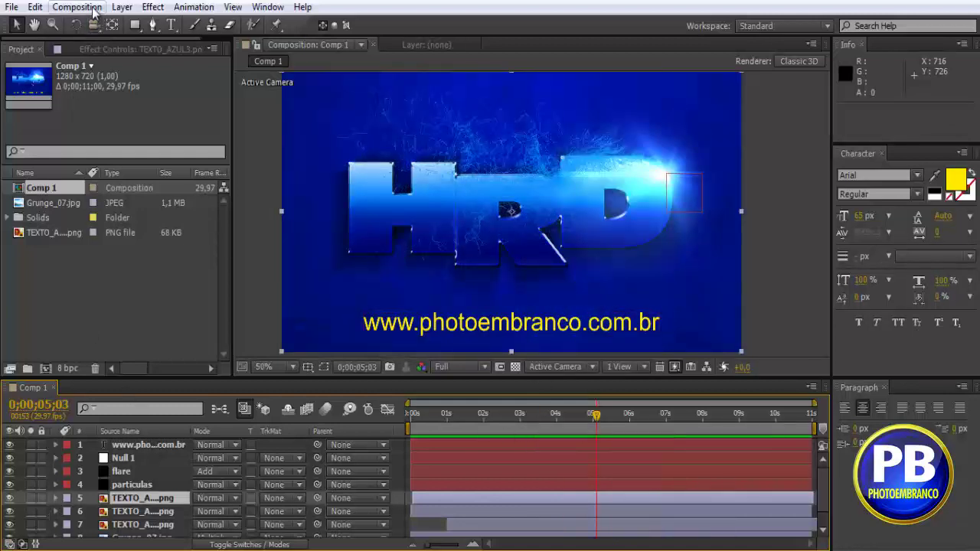
pyautogui.click(76, 6)
# Create a 1280×720, 11-second Comp 2 containing a full-frame black solid layer
pyautogui.click(111, 25)
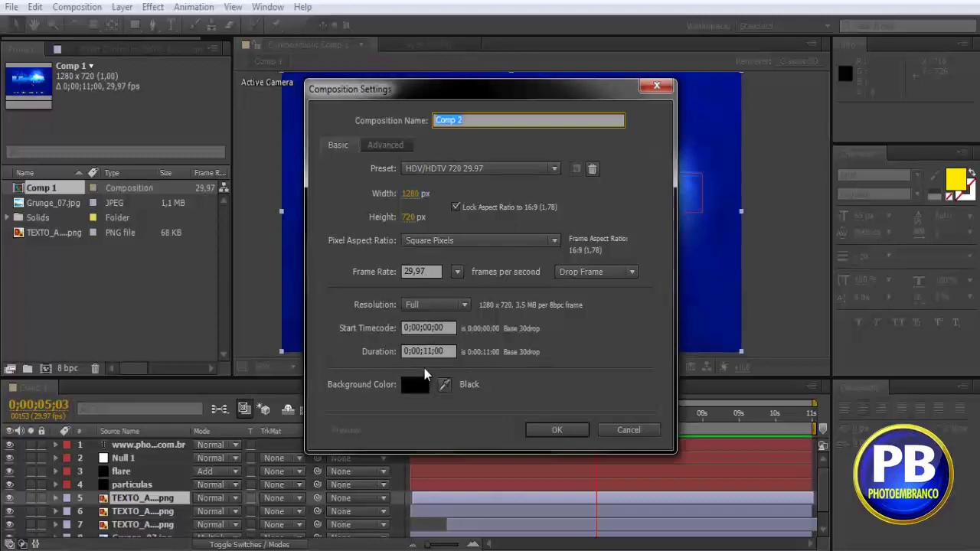
pyautogui.click(557, 431)
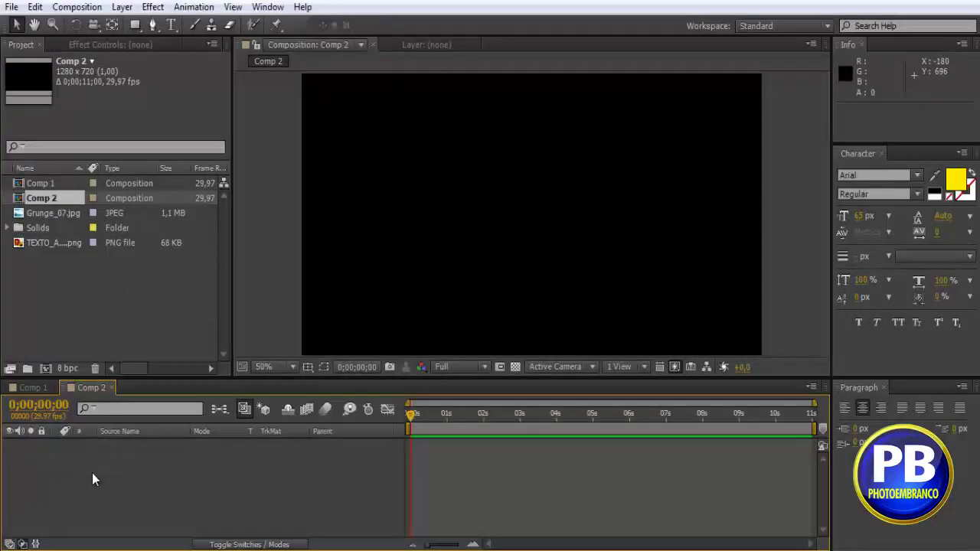
pyautogui.click(122, 7)
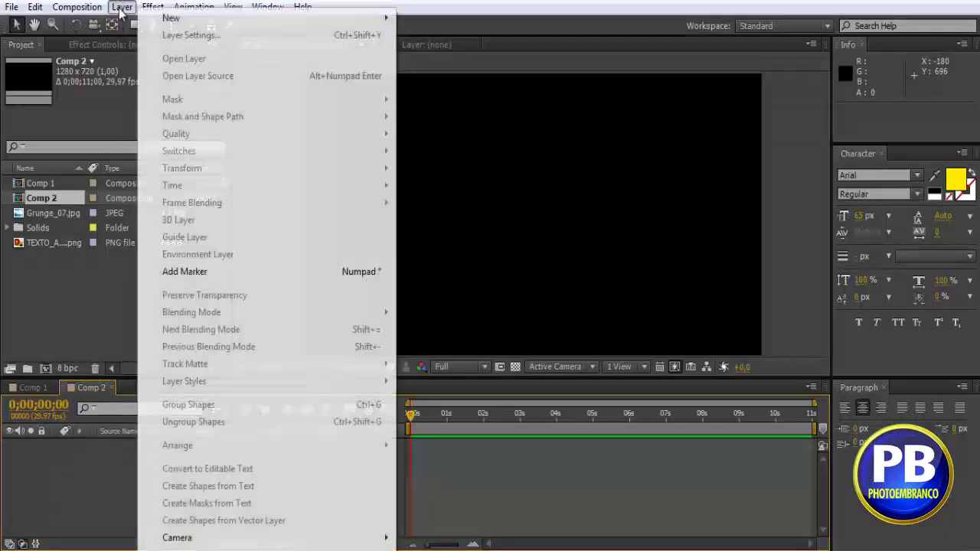
pyautogui.moveTo(165, 18)
pyautogui.click(461, 35)
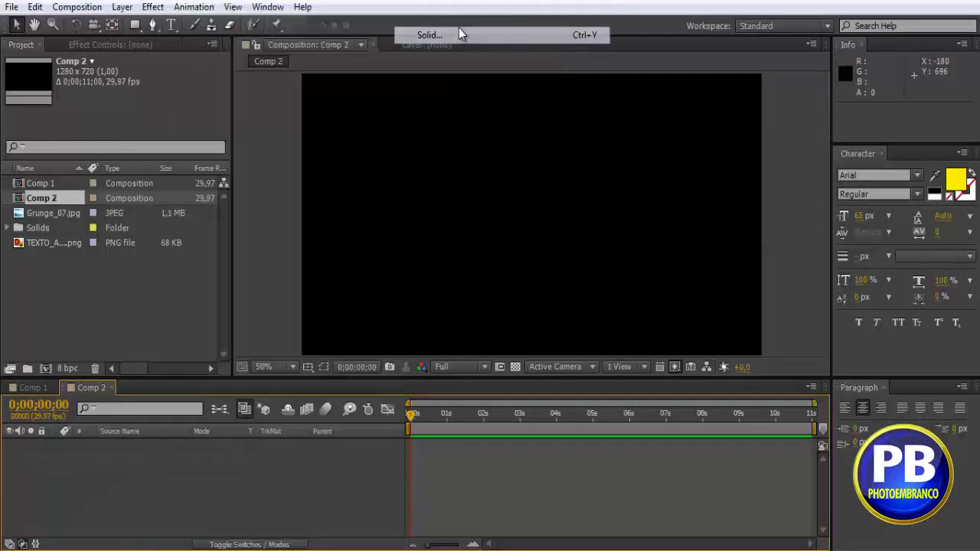
pyautogui.click(539, 413)
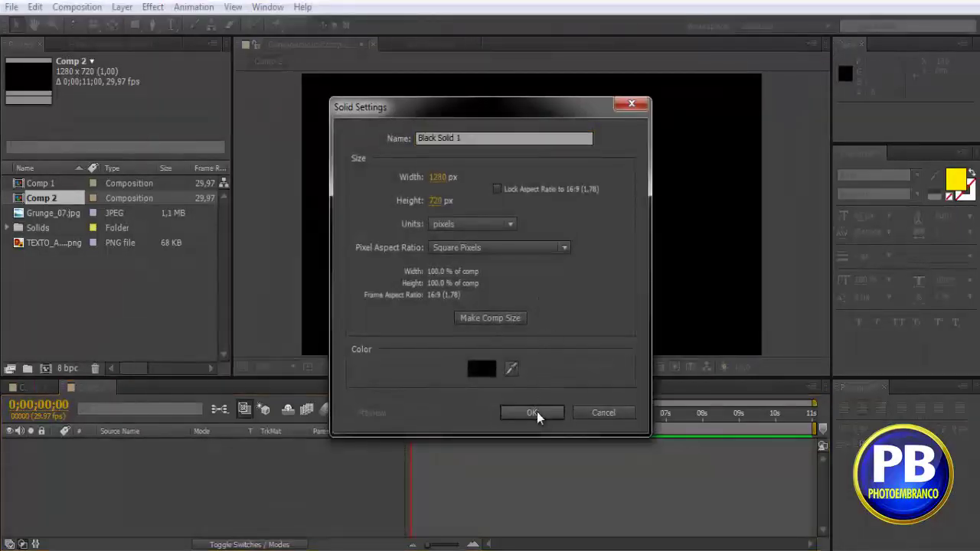
pyautogui.click(153, 7)
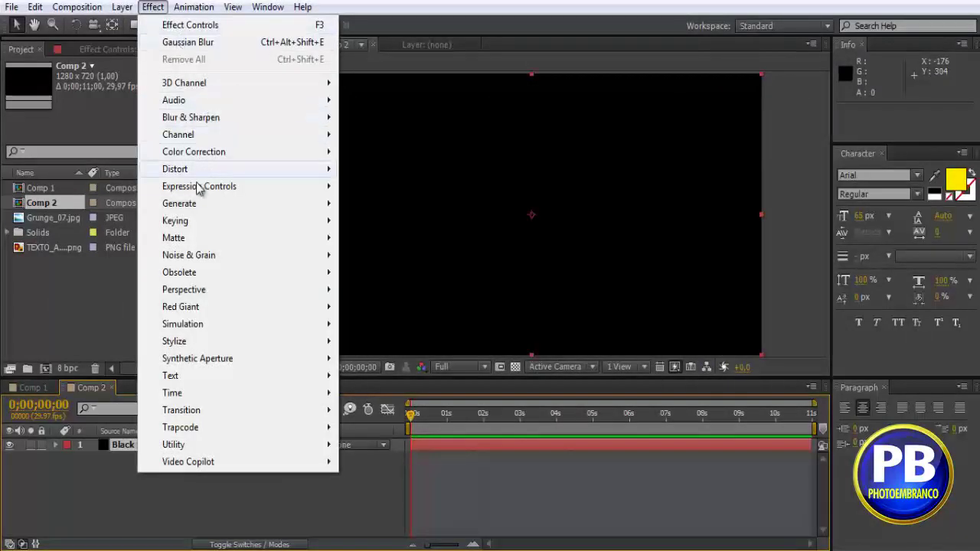
# Apply a Ramp effect to Black Solid 1 with a dark blue end colour
pyautogui.moveTo(201, 204)
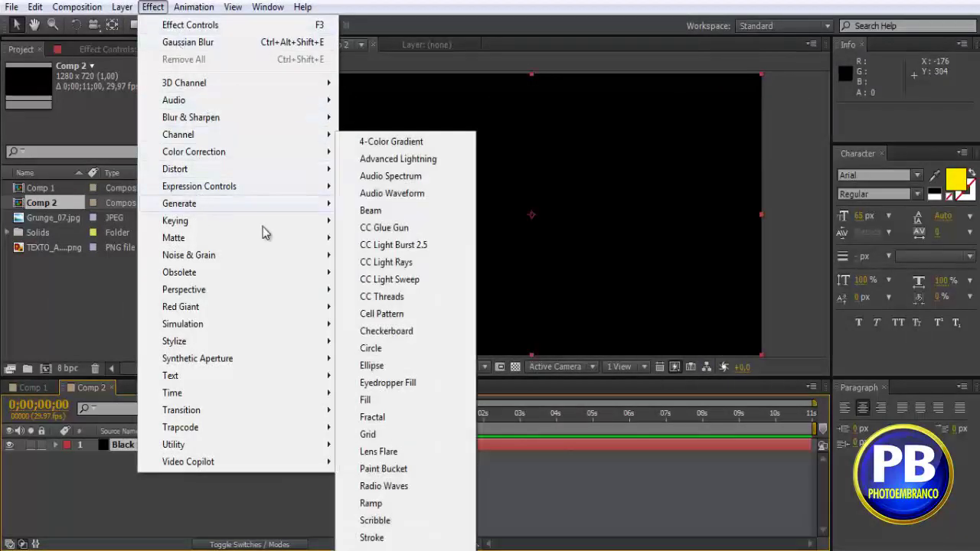
pyautogui.click(372, 503)
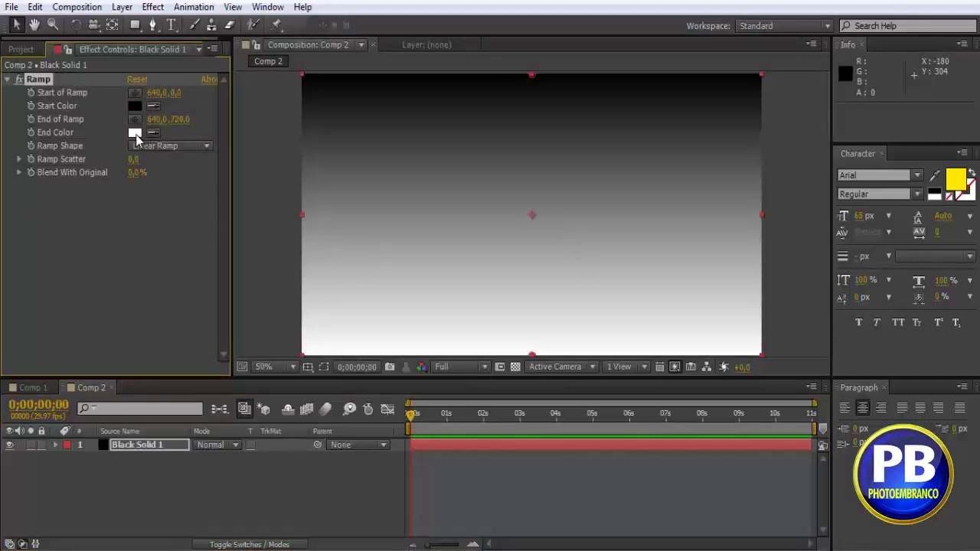
pyautogui.click(135, 134)
pyautogui.click(719, 348)
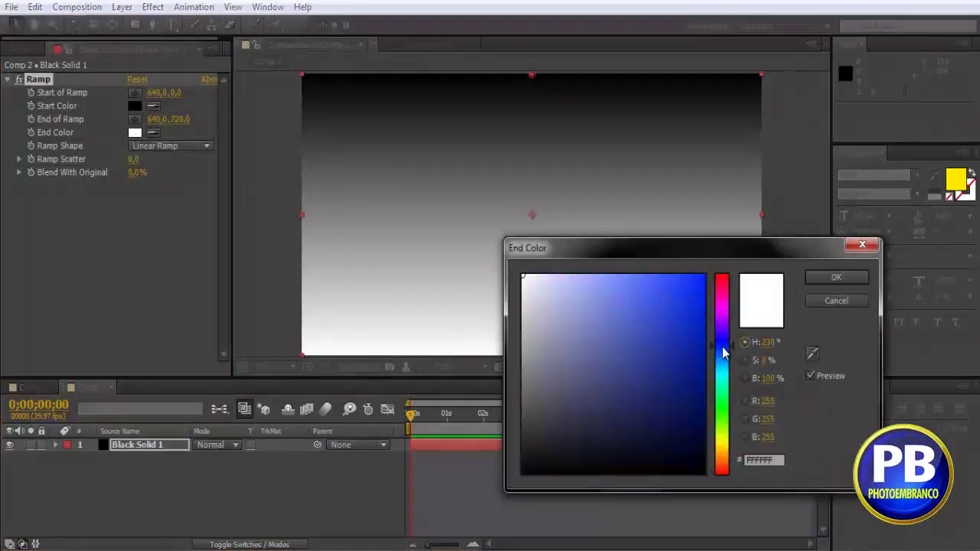
pyautogui.moveTo(705, 355); pyautogui.dragTo(704, 379)
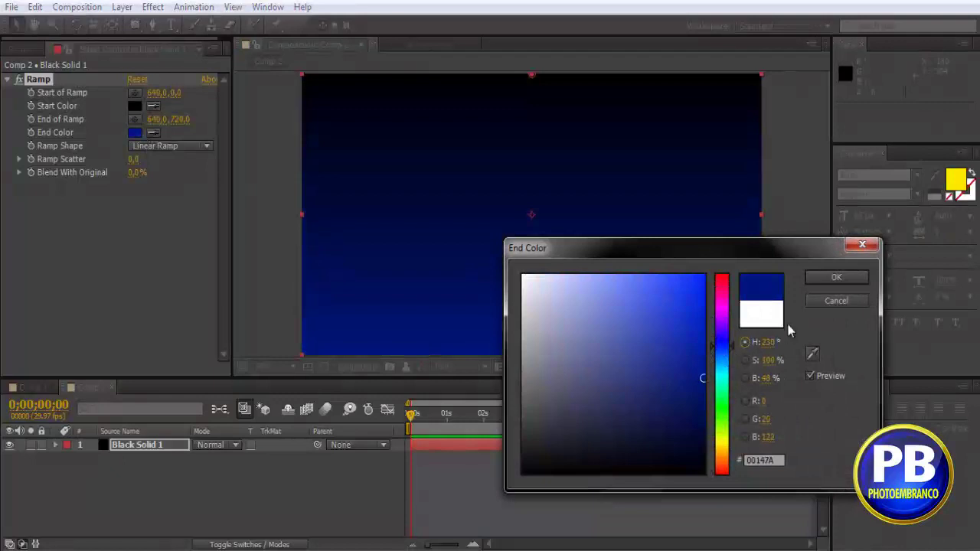
pyautogui.click(833, 280)
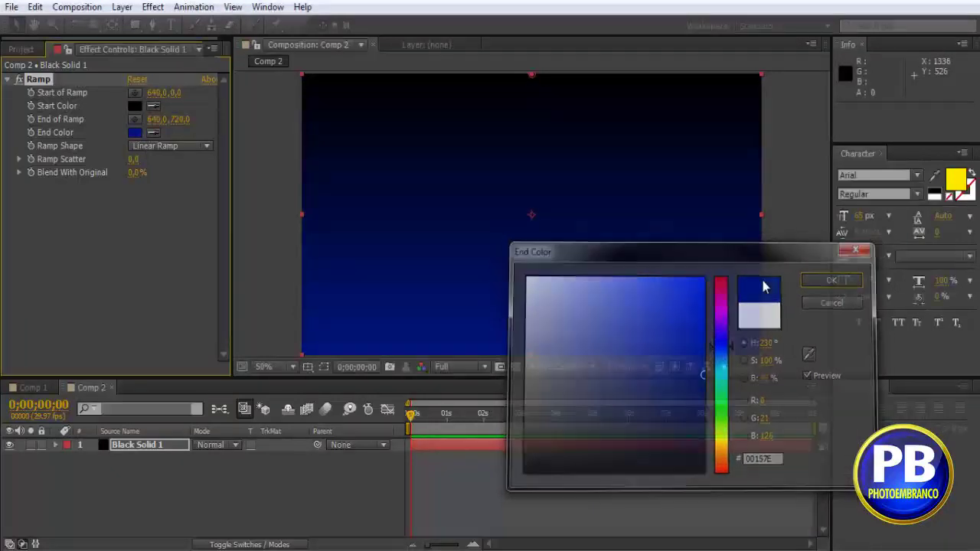
# Give the ramp a bright blue start colour and the Radial Ramp shape
pyautogui.click(134, 105)
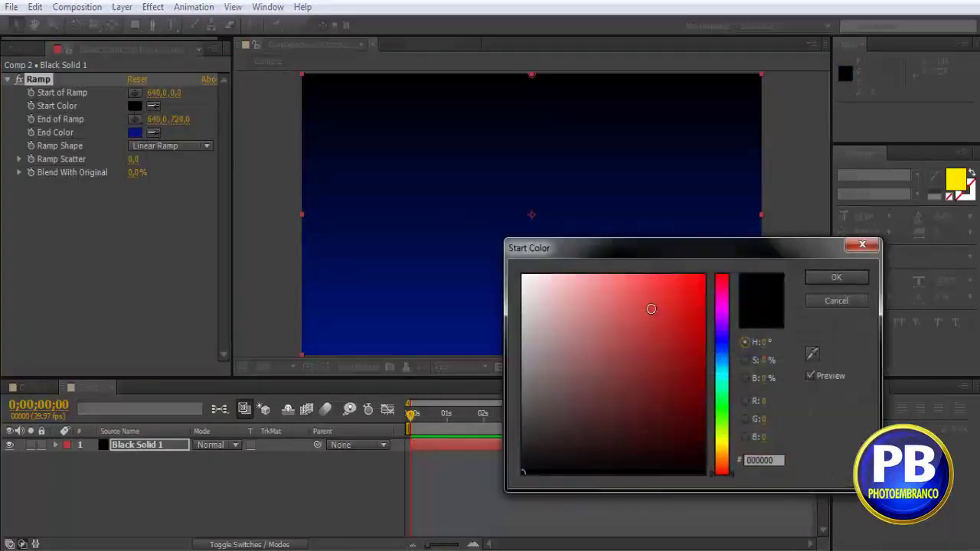
pyautogui.moveTo(721, 369); pyautogui.dragTo(720, 355)
pyautogui.click(700, 297)
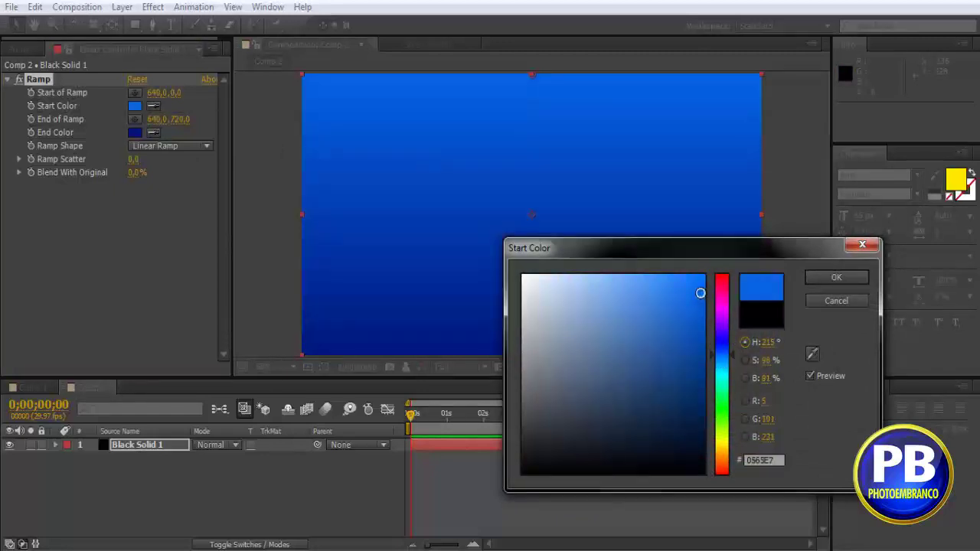
pyautogui.moveTo(700, 293); pyautogui.dragTo(696, 289)
pyautogui.click(835, 280)
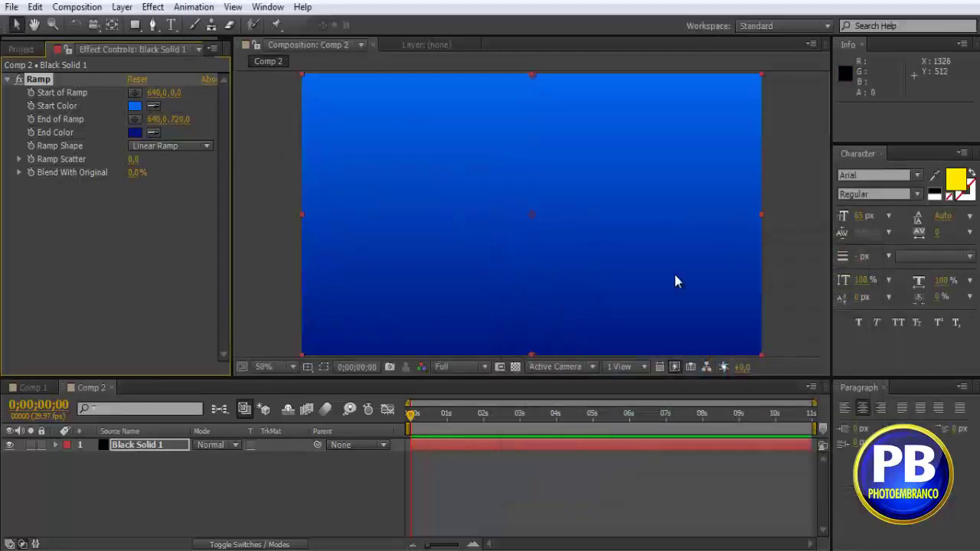
pyautogui.click(207, 146)
pyautogui.click(182, 182)
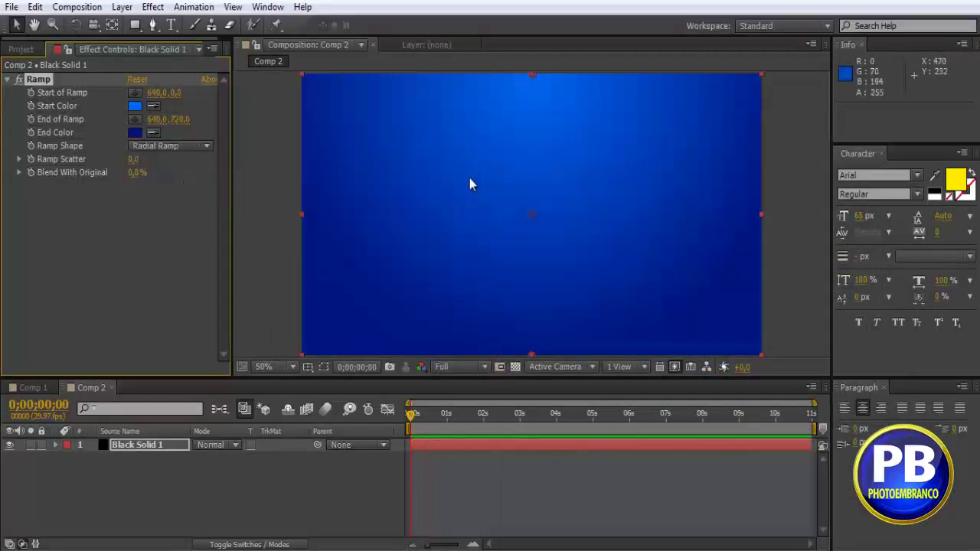
pyautogui.click(22, 50)
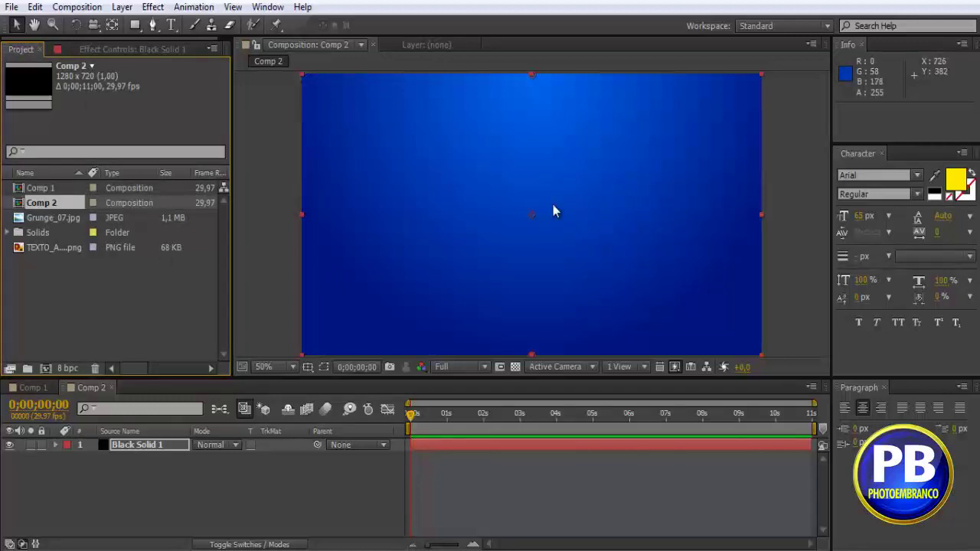
# Add Grunge_07.jpg from the Project panel to Comp 2 as a layer
pyautogui.click(107, 281)
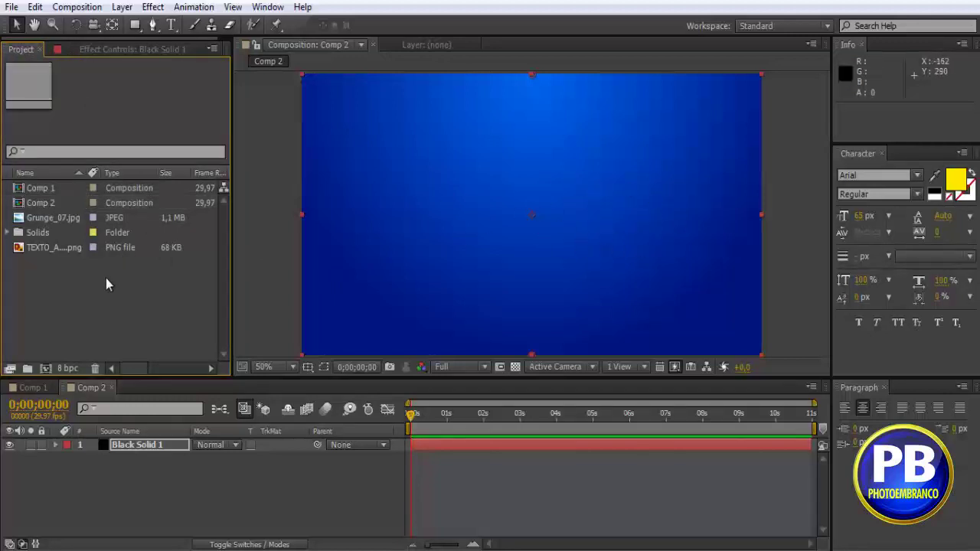
pyautogui.click(53, 247)
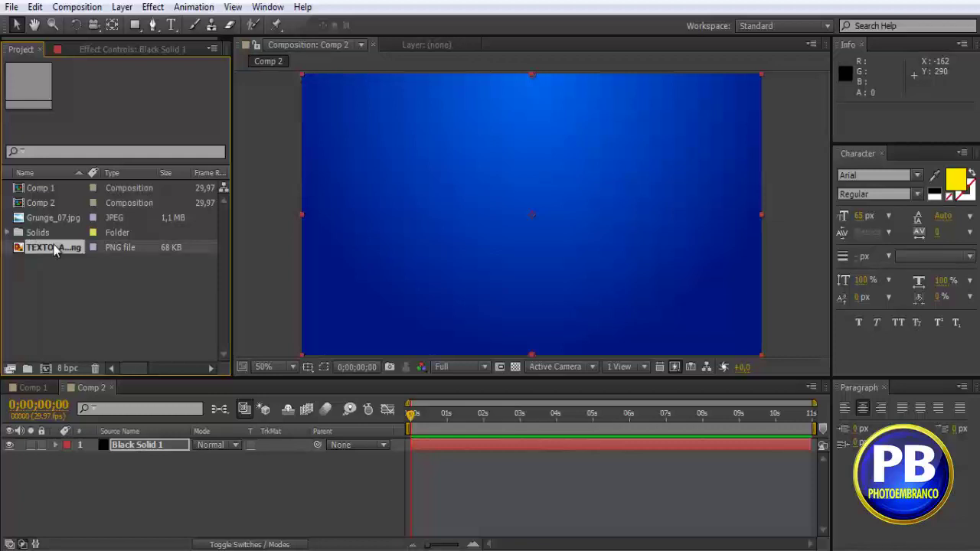
pyautogui.click(42, 219)
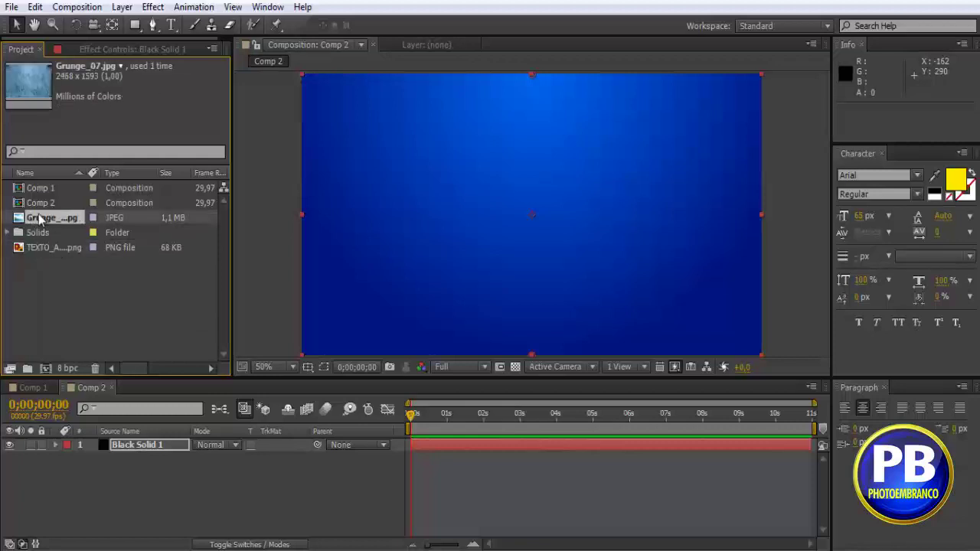
pyautogui.moveTo(45, 222); pyautogui.dragTo(149, 443)
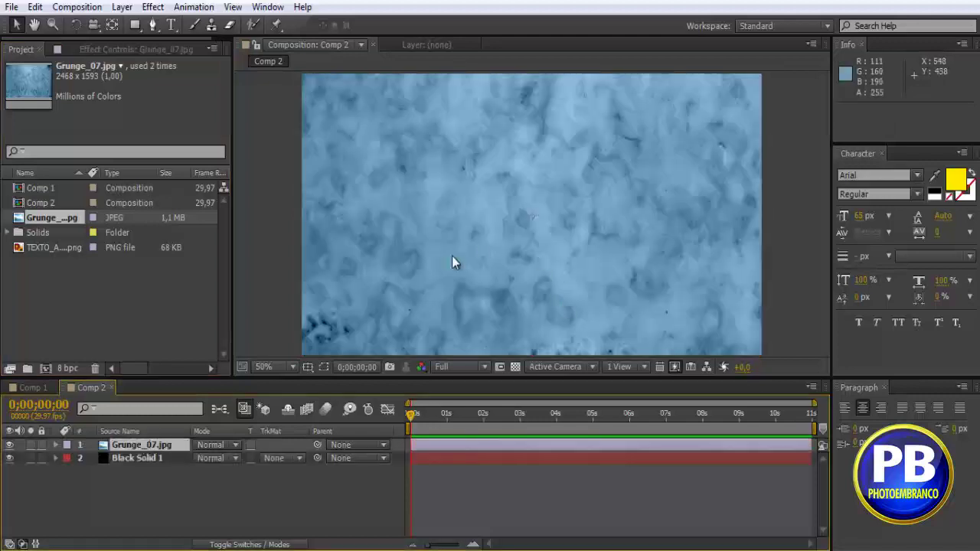
# Set the grunge layer's blend mode to Multiply
pyautogui.click(236, 446)
pyautogui.click(282, 209)
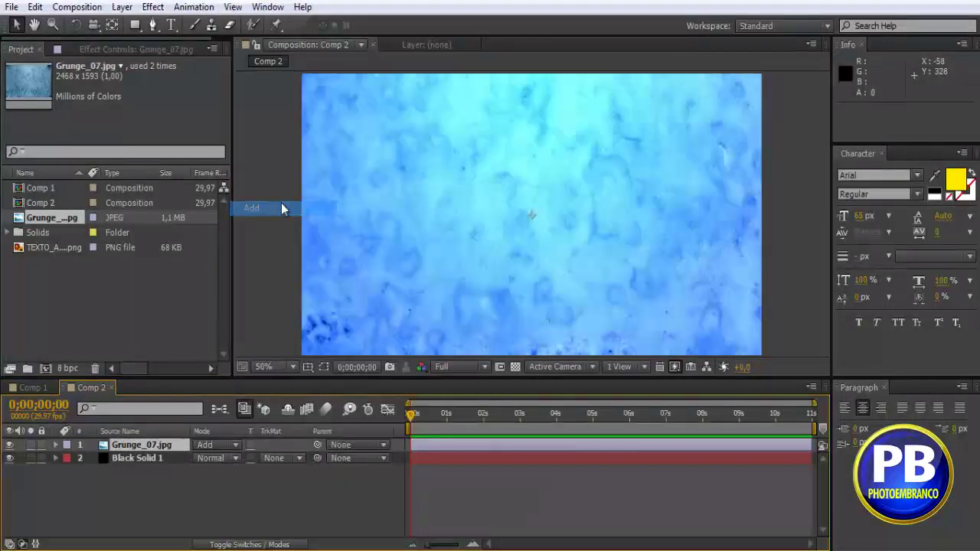
pyautogui.hotkey('shift', '-')
pyautogui.hotkey('shift', '-')
pyautogui.hotkey('shift', '-')
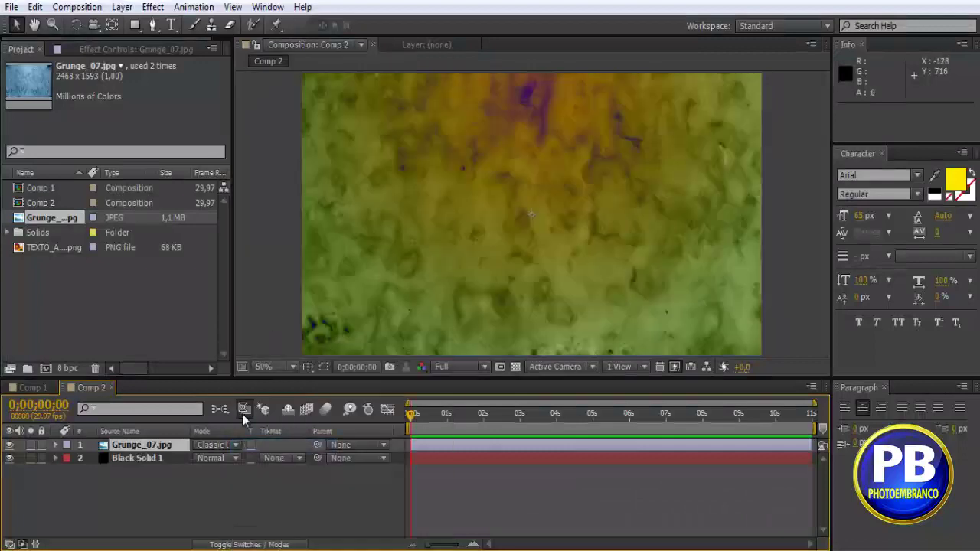
pyautogui.click(237, 445)
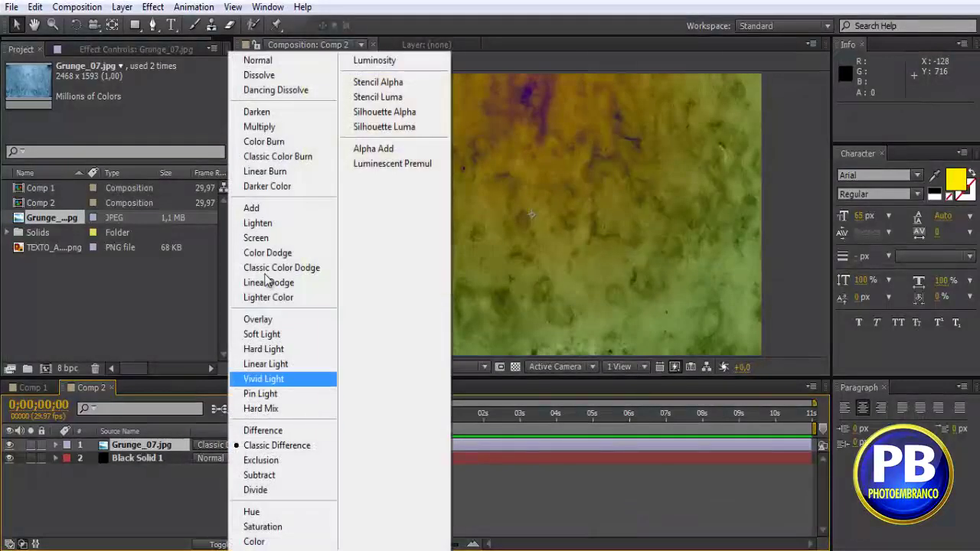
pyautogui.click(268, 127)
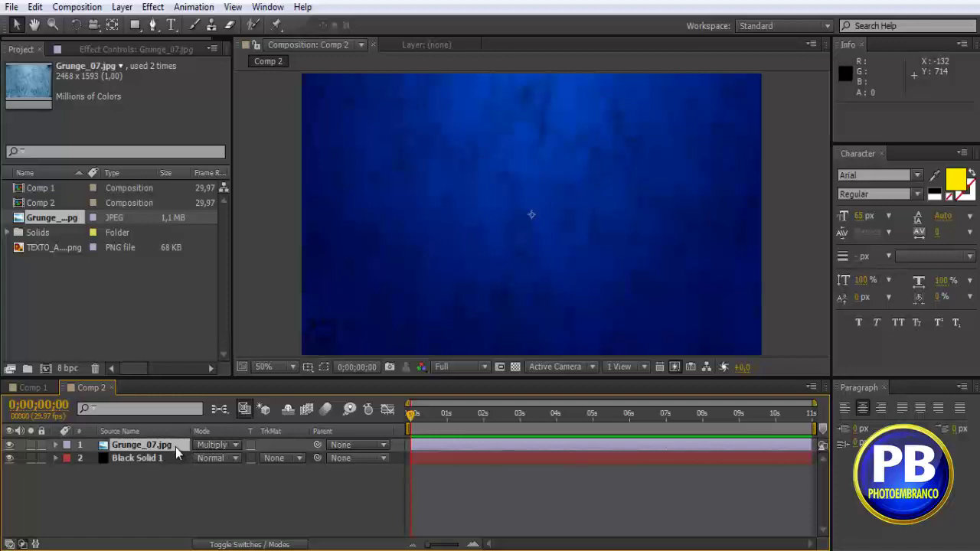
# Lower the grunge layer's opacity to 60% and collapse its properties
pyautogui.press('t')
pyautogui.click(204, 458)
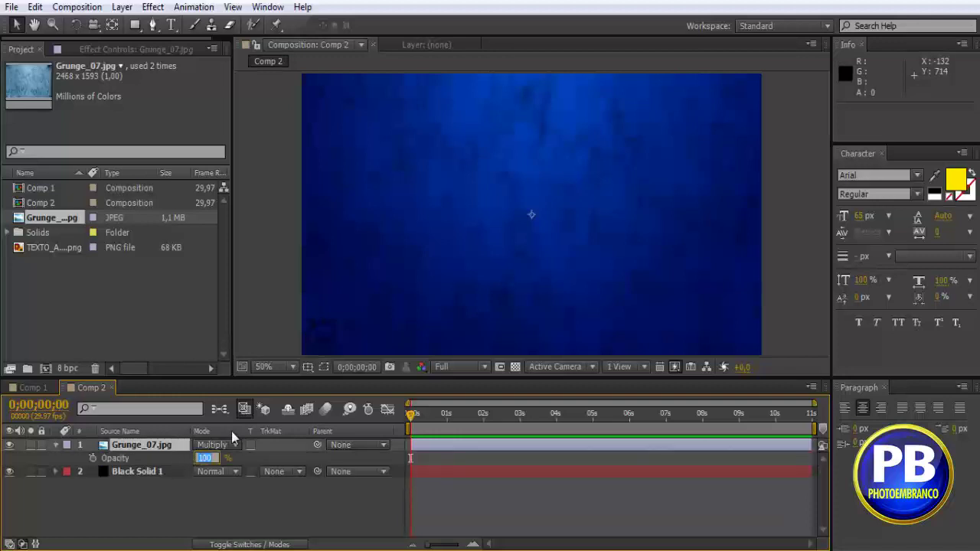
pyautogui.write('60')
pyautogui.press('Return')
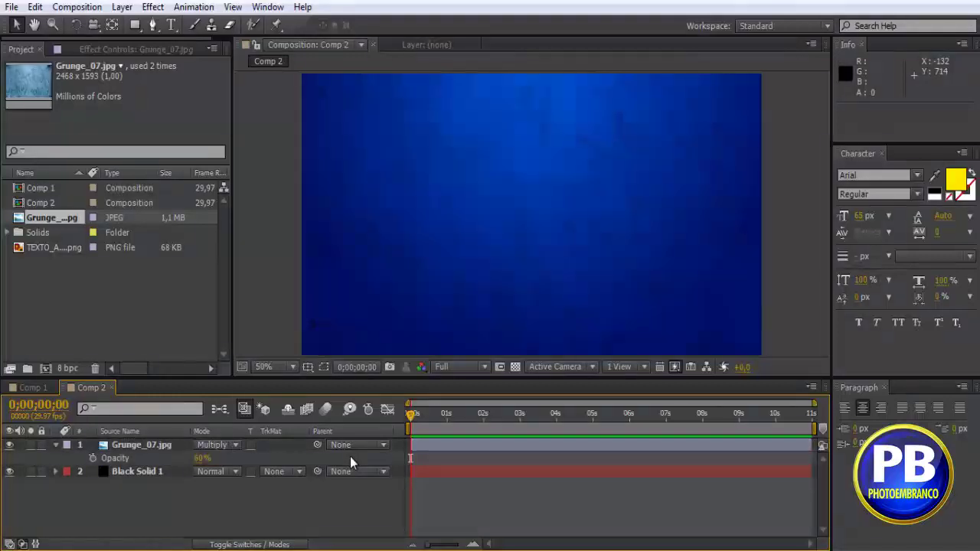
pyautogui.click(54, 444)
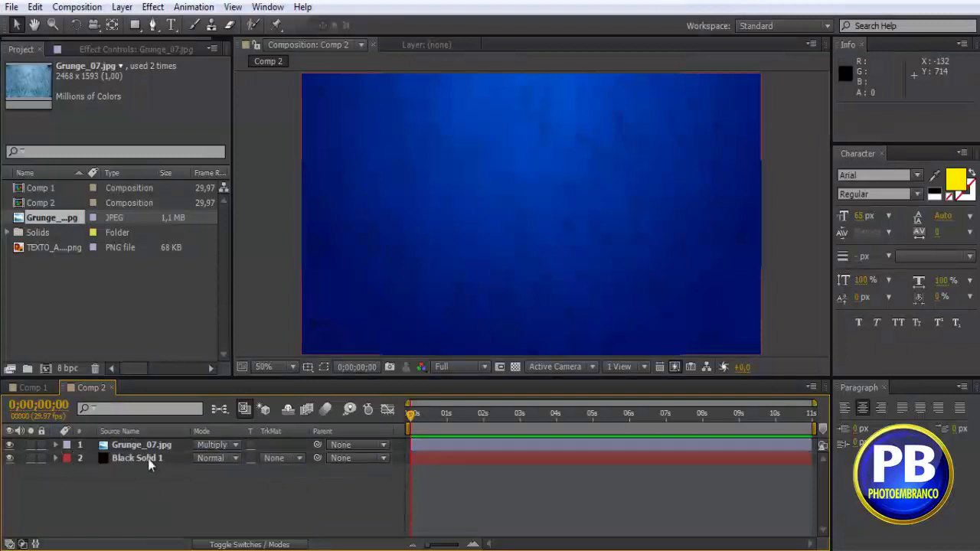
pyautogui.moveTo(55, 247); pyautogui.dragTo(57, 314)
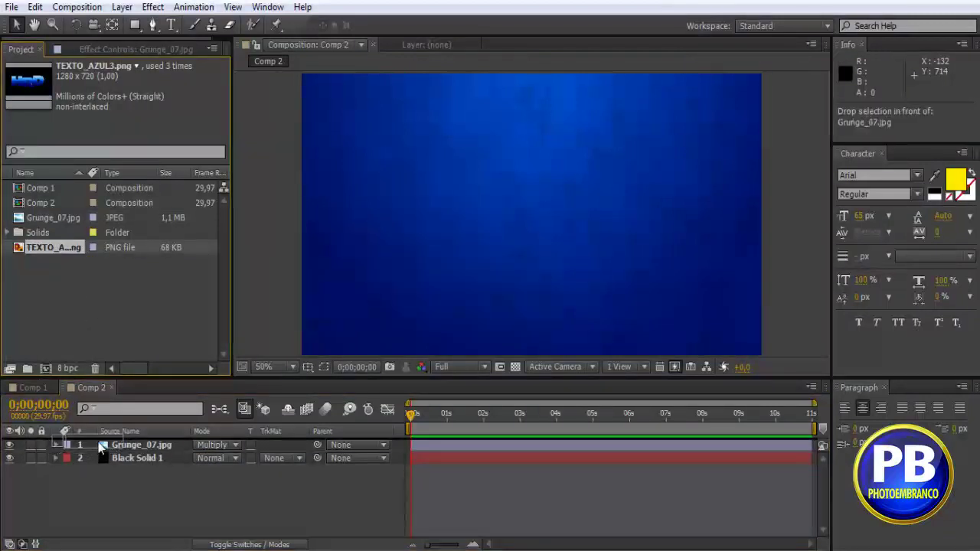
# Place TEXTO_AZUL3.png in Comp 2 as the top layer above Grunge_07.jpg
pyautogui.moveTo(57, 313); pyautogui.dragTo(180, 447)
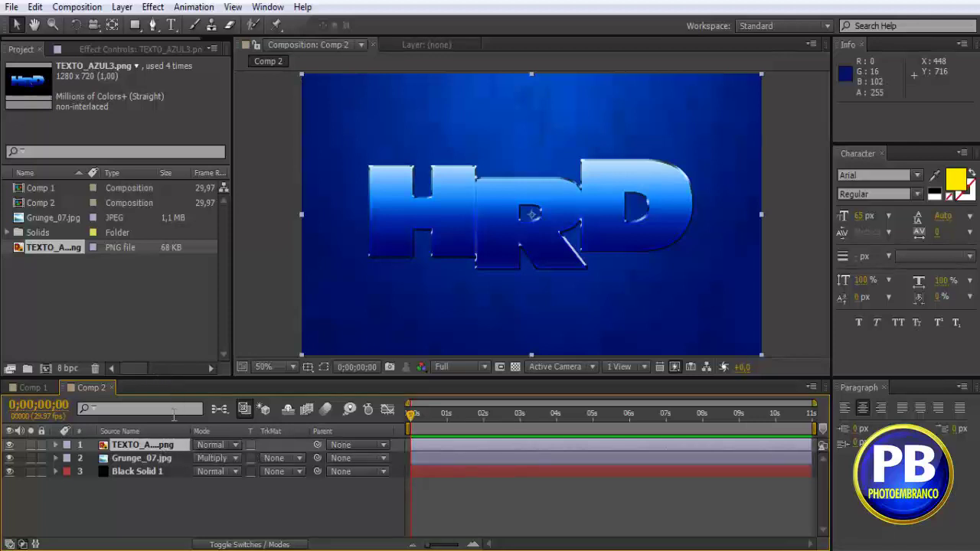
pyautogui.click(148, 8)
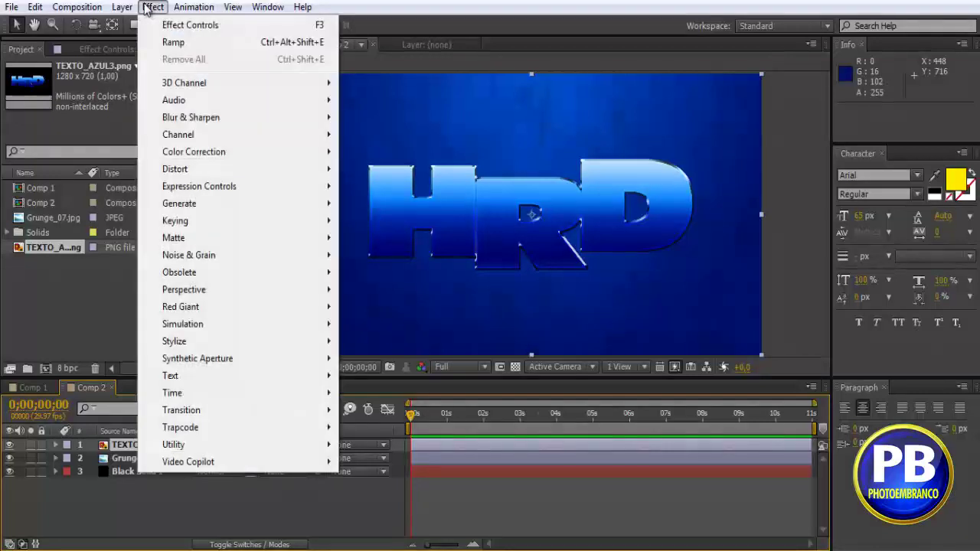
pyautogui.moveTo(132, 9)
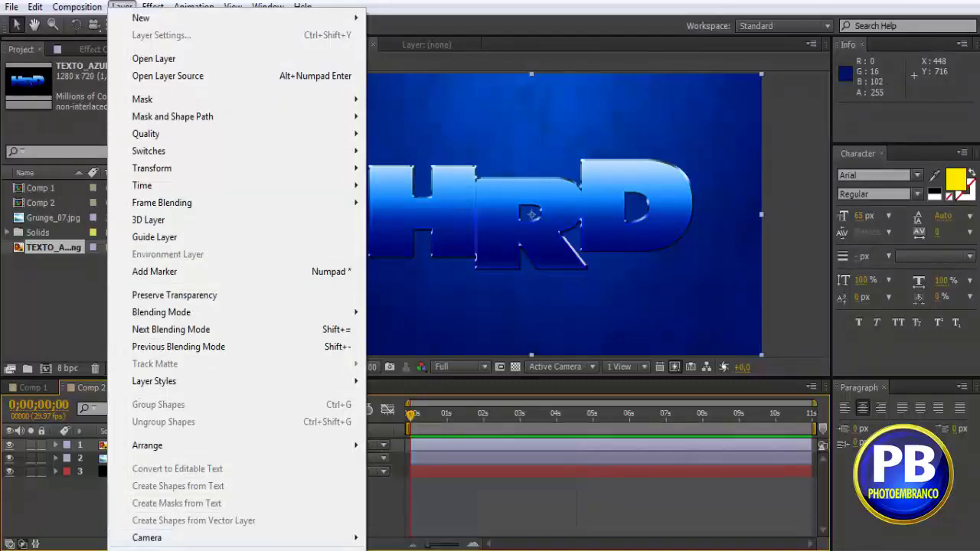
# Auto-trace the TEXTO_AZUL3.png layer's alpha channel across the whole work area
pyautogui.click(153, 546)
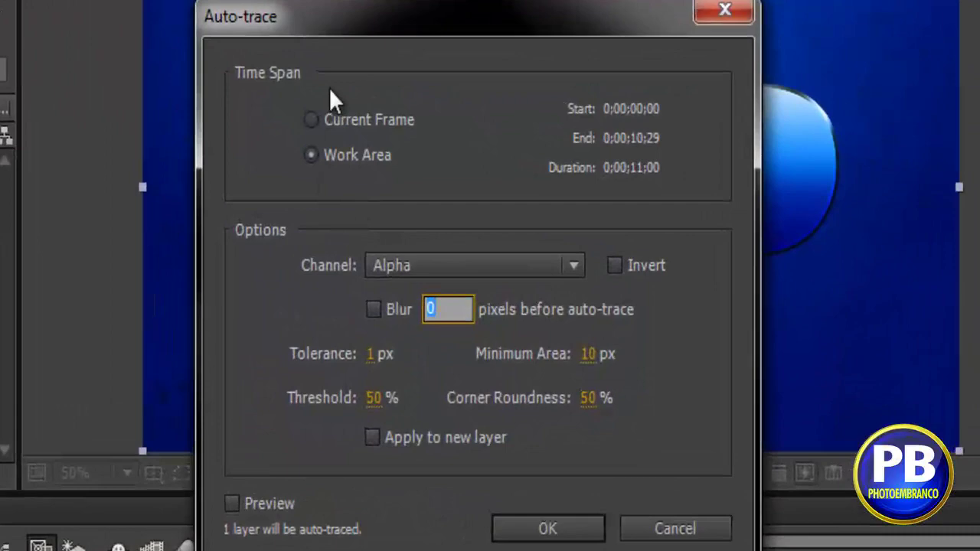
pyautogui.click(565, 518)
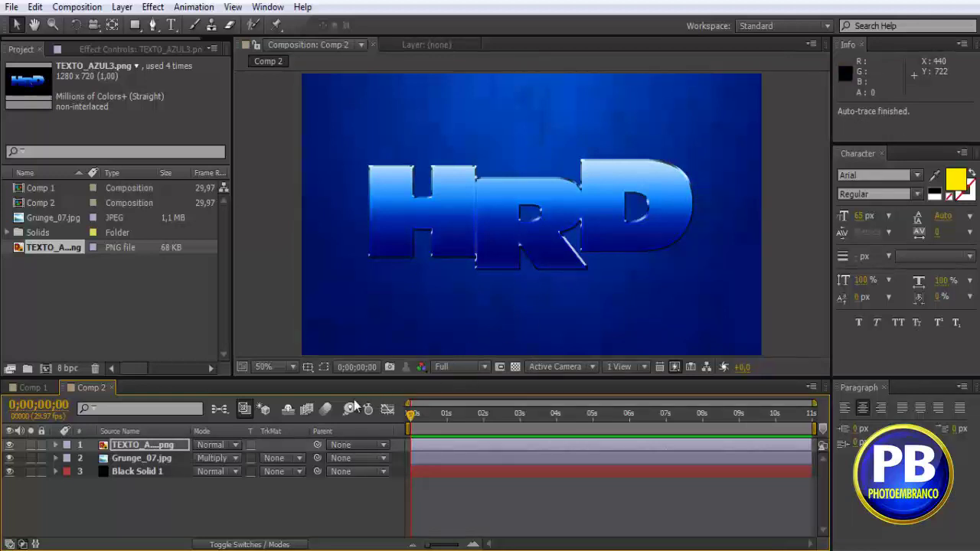
# Add a Stroke effect to the HRD layer and briefly check the traced mask outlines
pyautogui.click(152, 7)
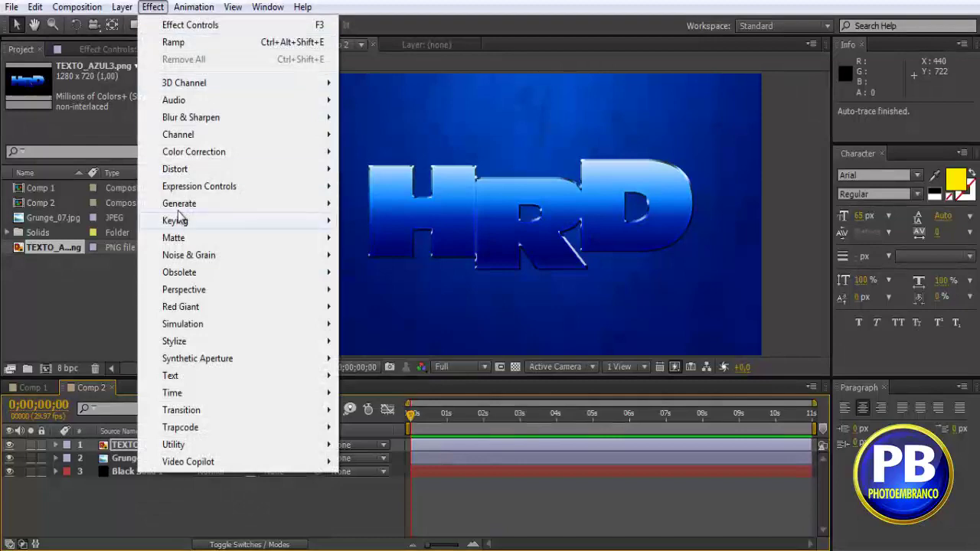
pyautogui.moveTo(188, 204)
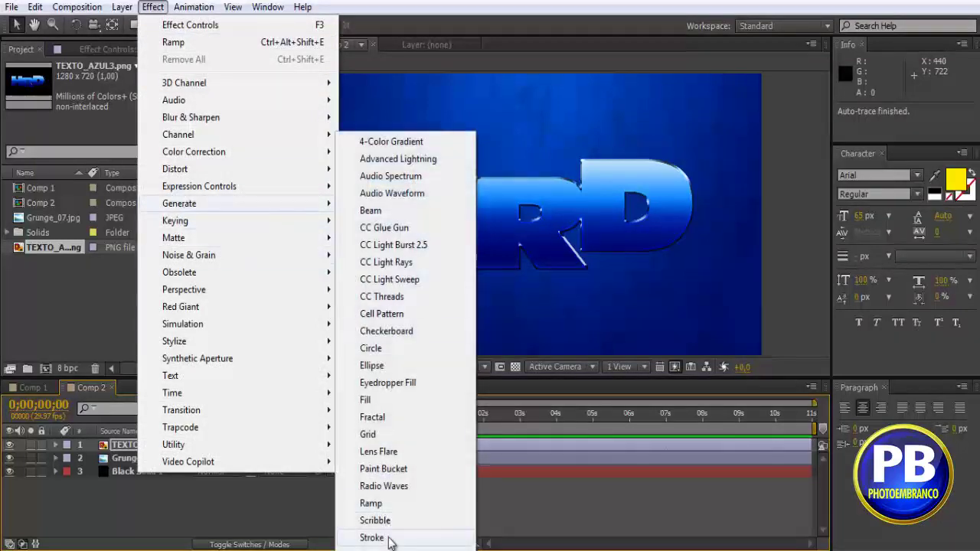
pyautogui.click(372, 536)
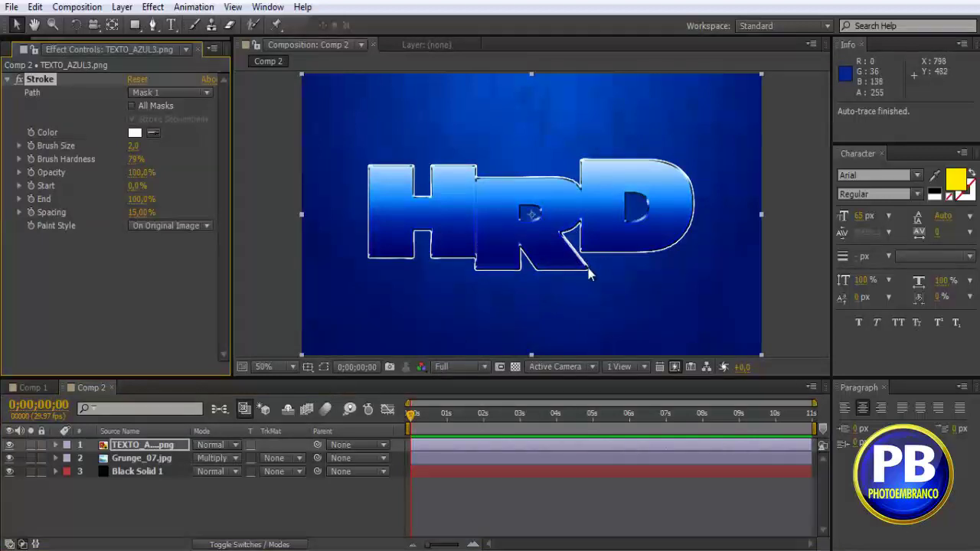
pyautogui.click(324, 368)
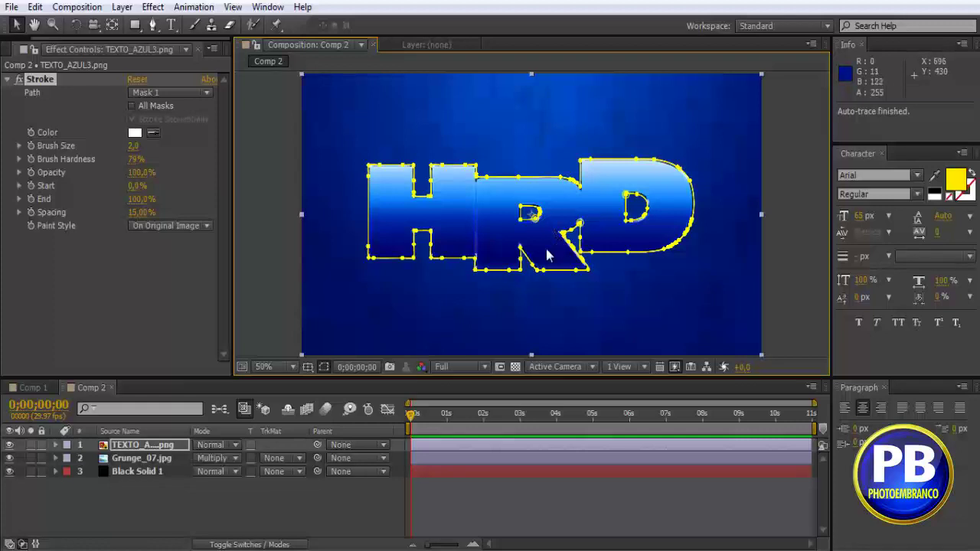
pyautogui.click(324, 368)
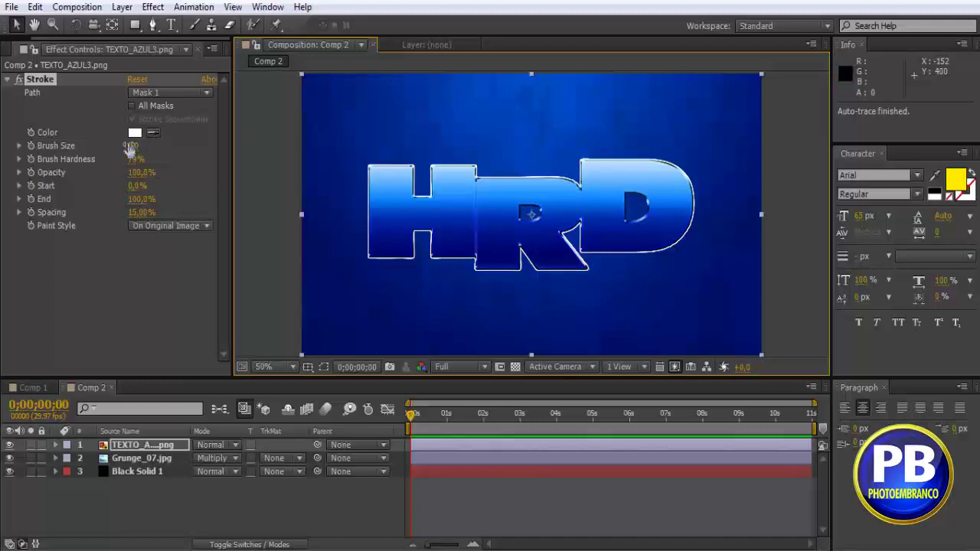
# Set the Stroke brush size to 5 and make the HRD layer start at 0;00;01;00
pyautogui.click(131, 147)
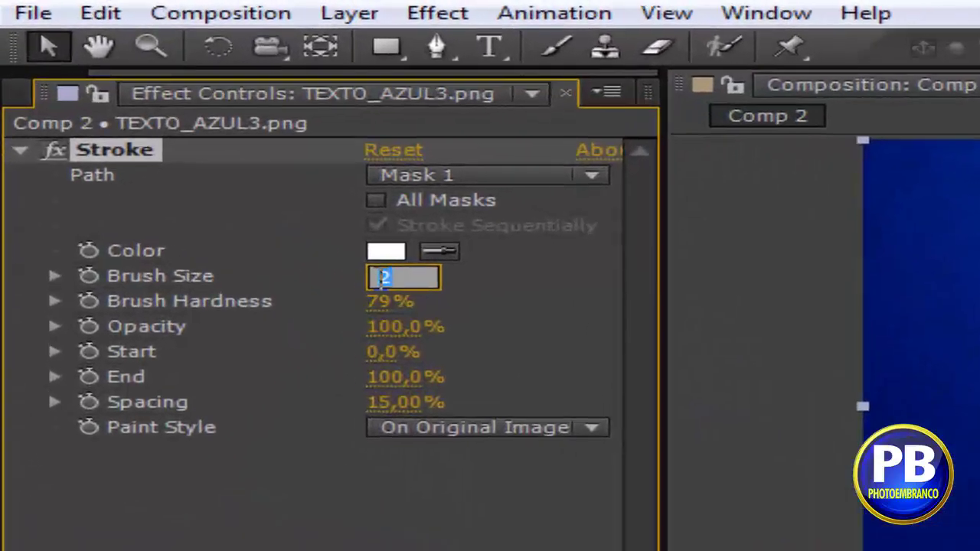
pyautogui.write('5')
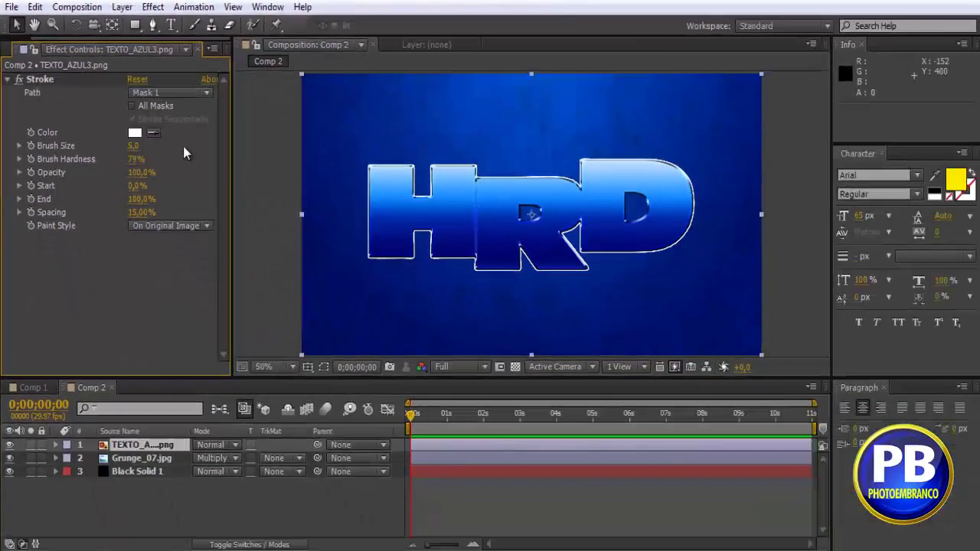
pyautogui.press('Return')
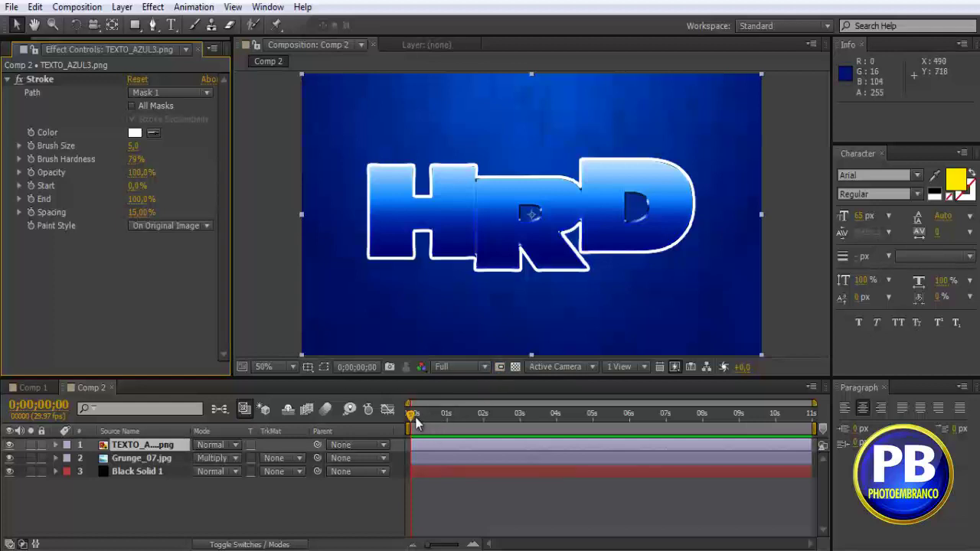
pyautogui.click(447, 417)
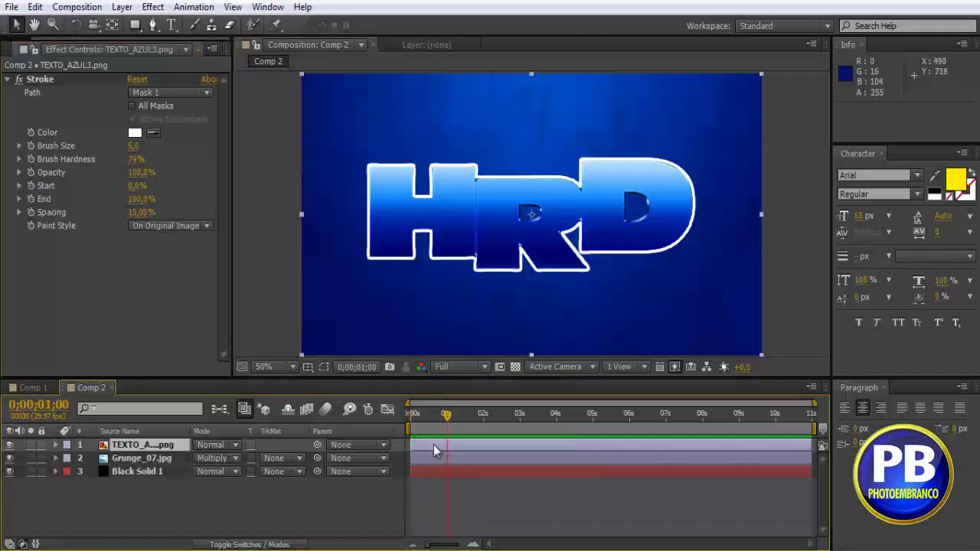
pyautogui.moveTo(461, 452); pyautogui.dragTo(496, 453)
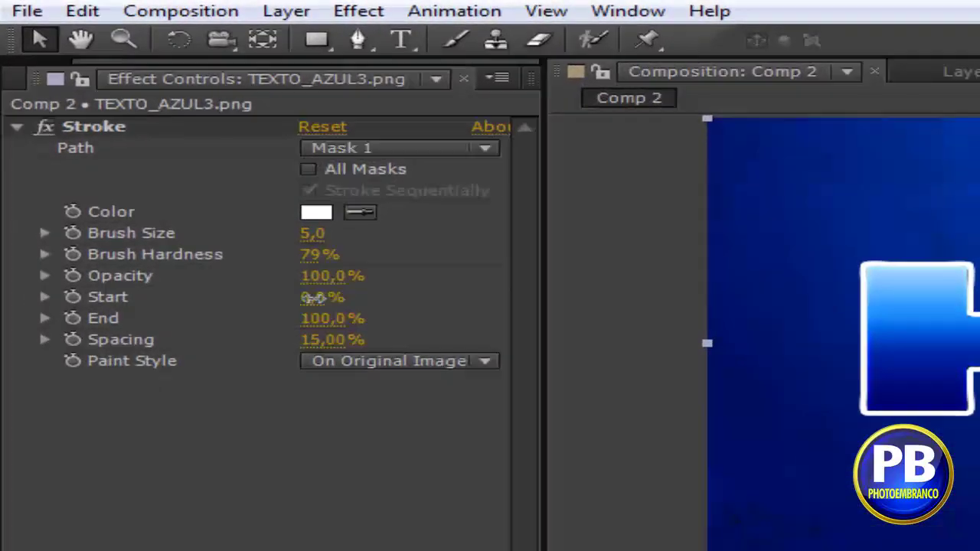
# Keyframe Stroke Start from 100% at one second to 0% at six seconds, then preview
pyautogui.click(270, 254)
pyautogui.write('100')
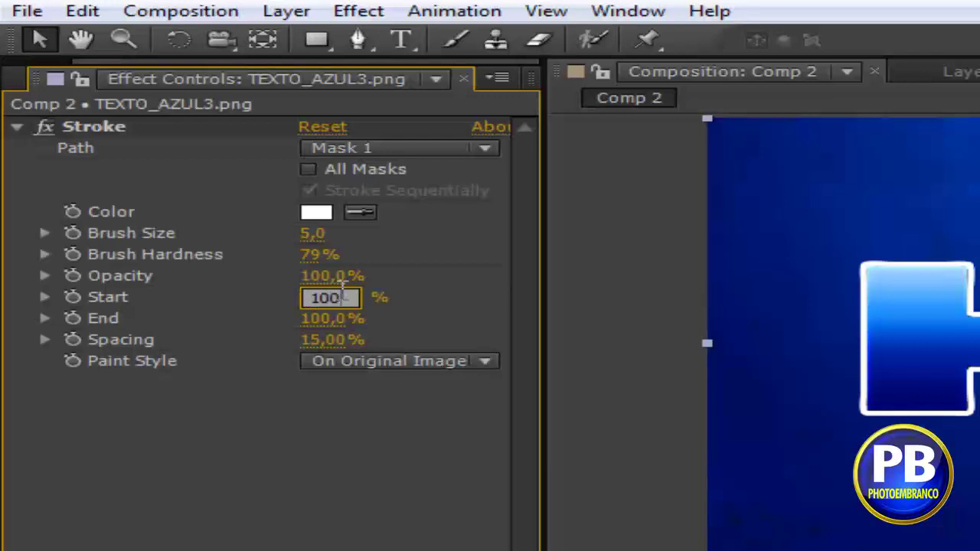
pyautogui.press('Return')
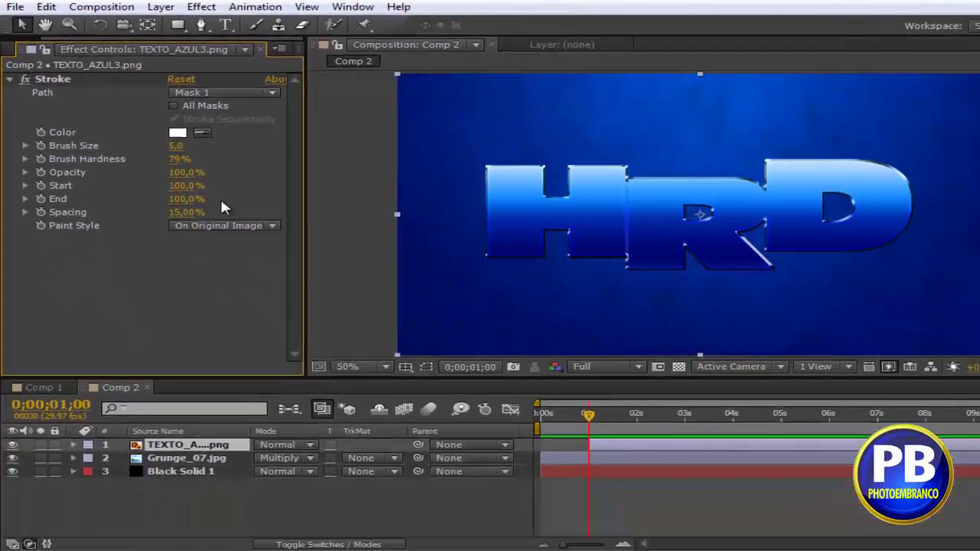
pyautogui.click(41, 186)
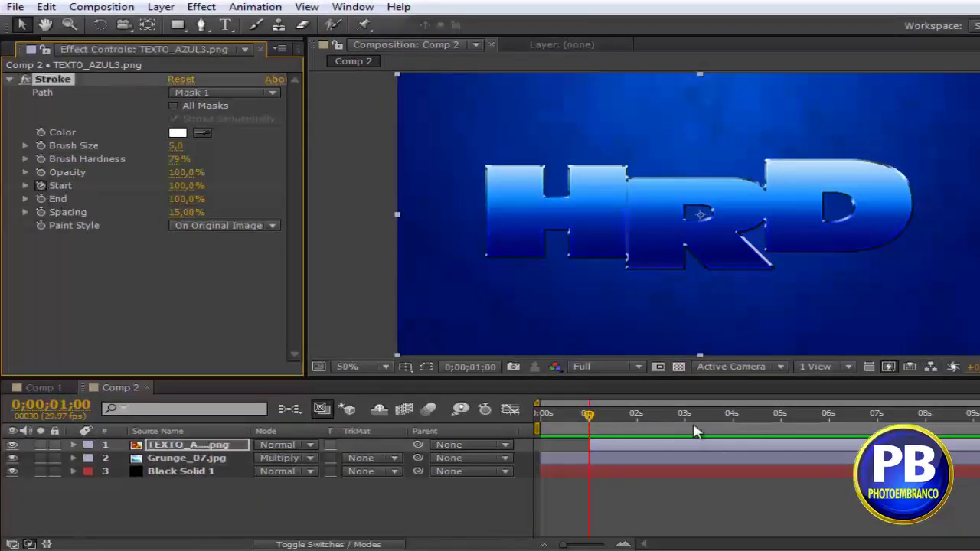
pyautogui.click(829, 419)
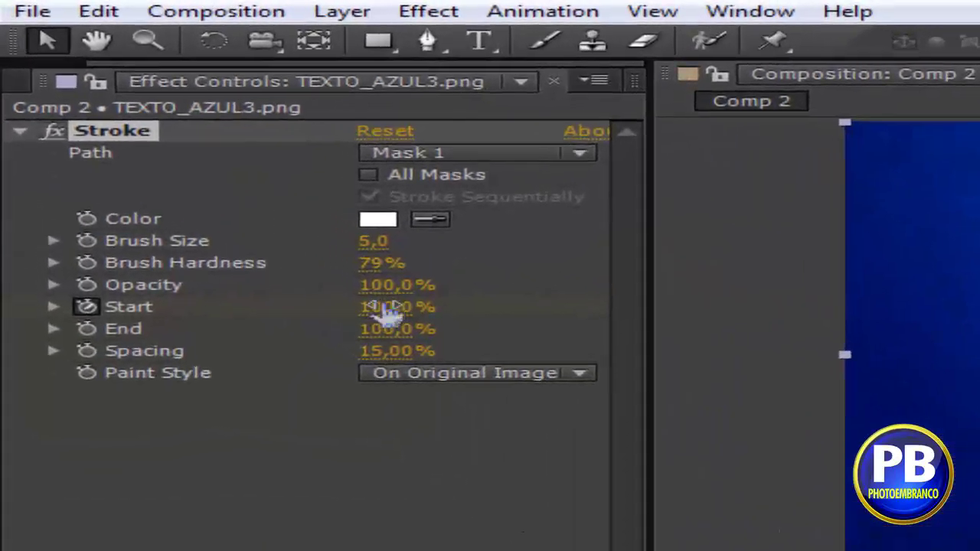
pyautogui.click(184, 187)
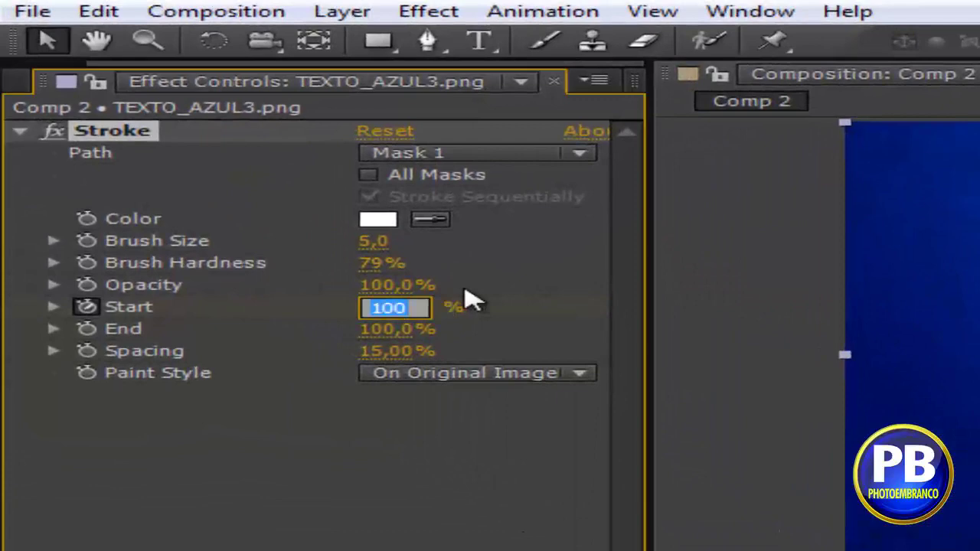
pyautogui.write('0')
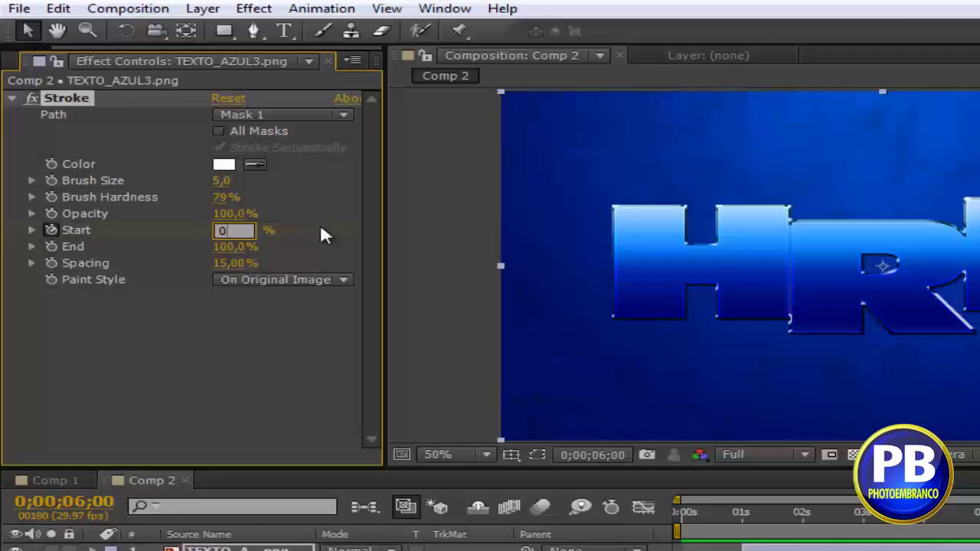
pyautogui.press('Return')
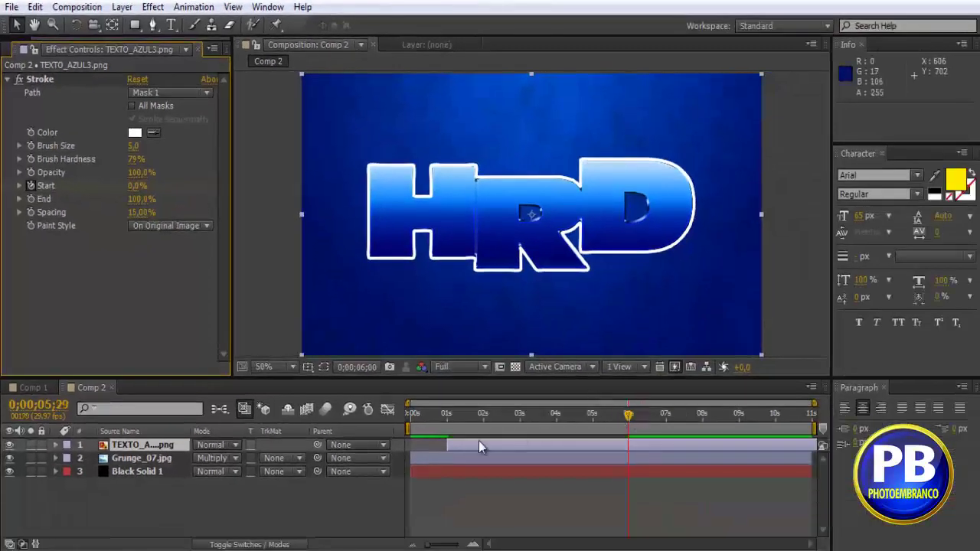
pyautogui.moveTo(405, 433)
pyautogui.mouseDown()
pyautogui.moveTo(634, 423)
pyautogui.moveTo(424, 440)
pyautogui.moveTo(667, 420)
pyautogui.moveTo(500, 448)
pyautogui.mouseUp()
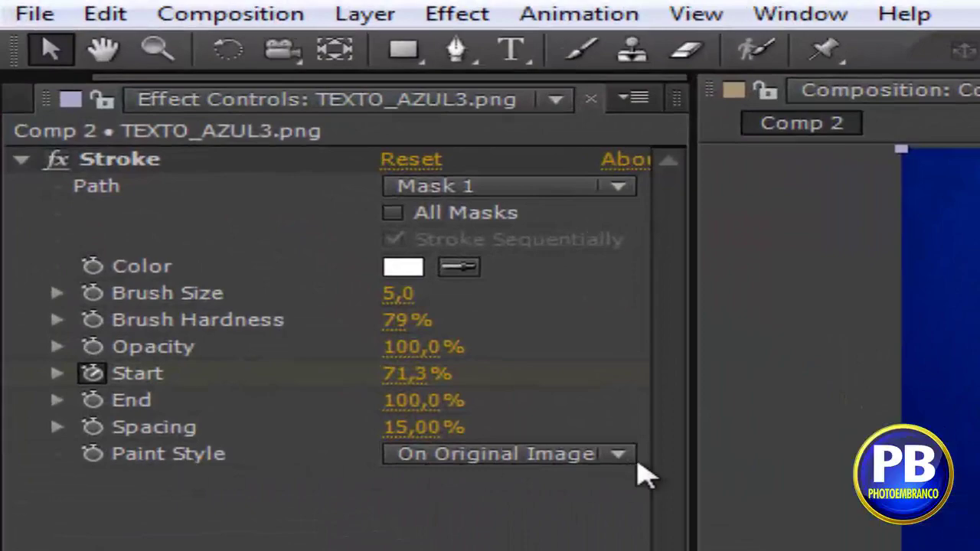
# Switch the Stroke paint style to Reveal Original Image and scrub to check the reveal
pyautogui.click(618, 455)
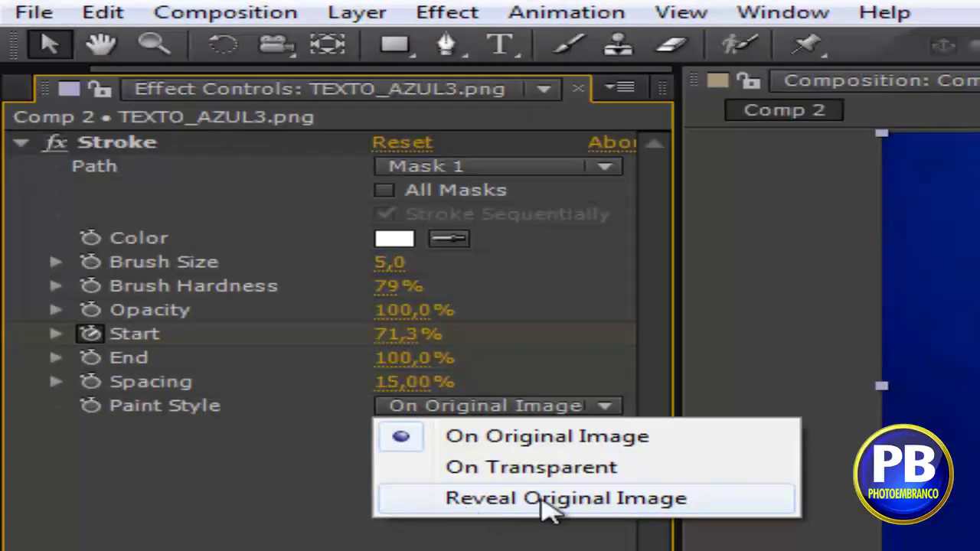
pyautogui.click(559, 500)
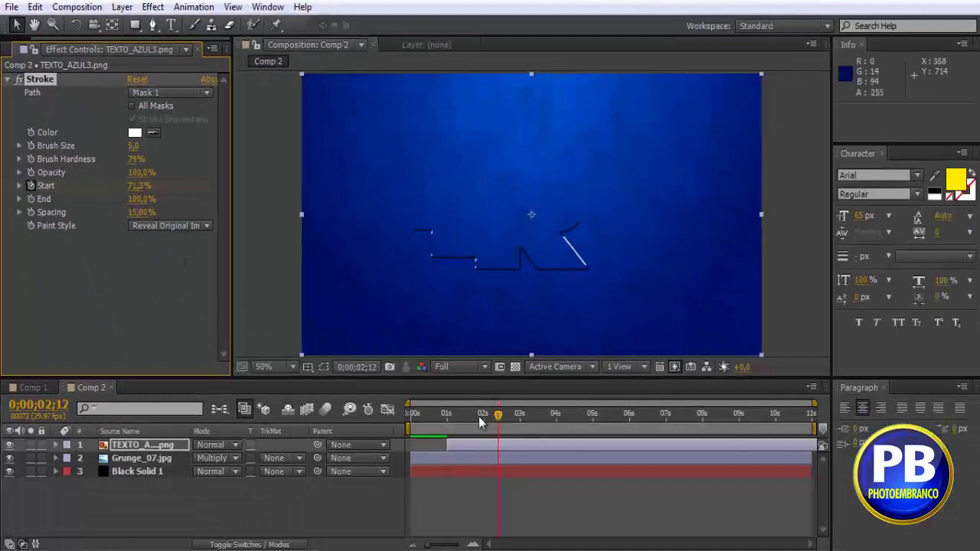
pyautogui.moveTo(482, 414)
pyautogui.mouseDown()
pyautogui.moveTo(450, 428)
pyautogui.moveTo(595, 435)
pyautogui.moveTo(510, 440)
pyautogui.moveTo(502, 420)
pyautogui.moveTo(535, 418)
pyautogui.moveTo(470, 425)
pyautogui.mouseUp()
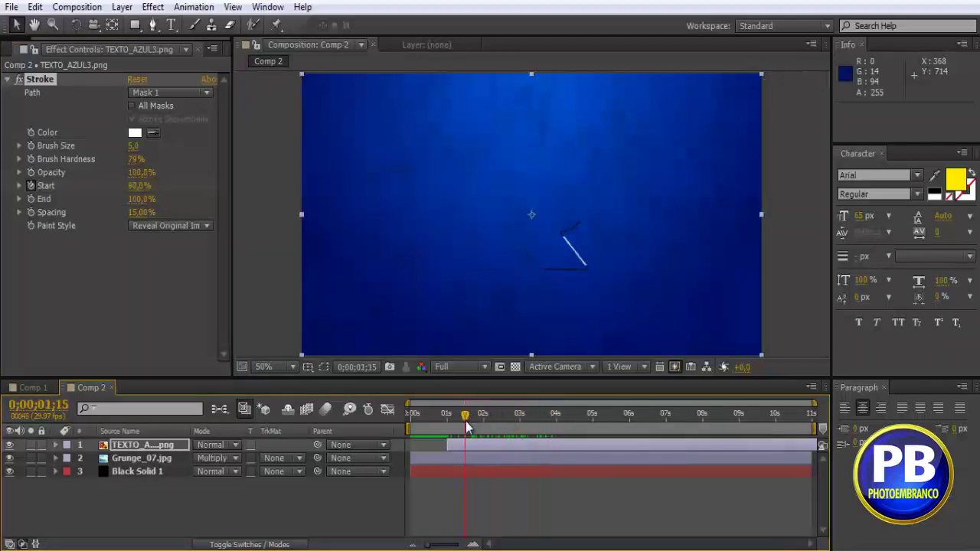
# Add a new null object layer, Null 2, to Comp 2
pyautogui.click(121, 8)
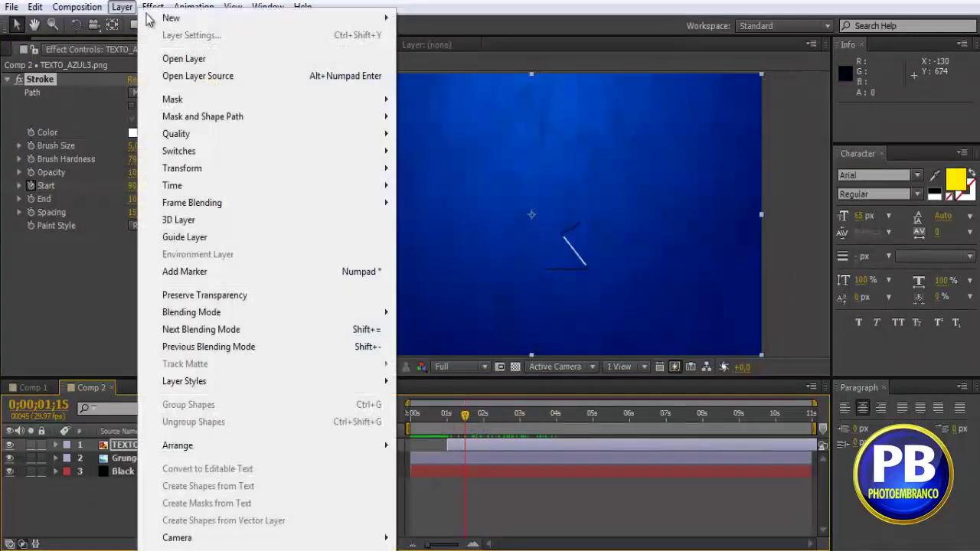
pyautogui.moveTo(176, 19)
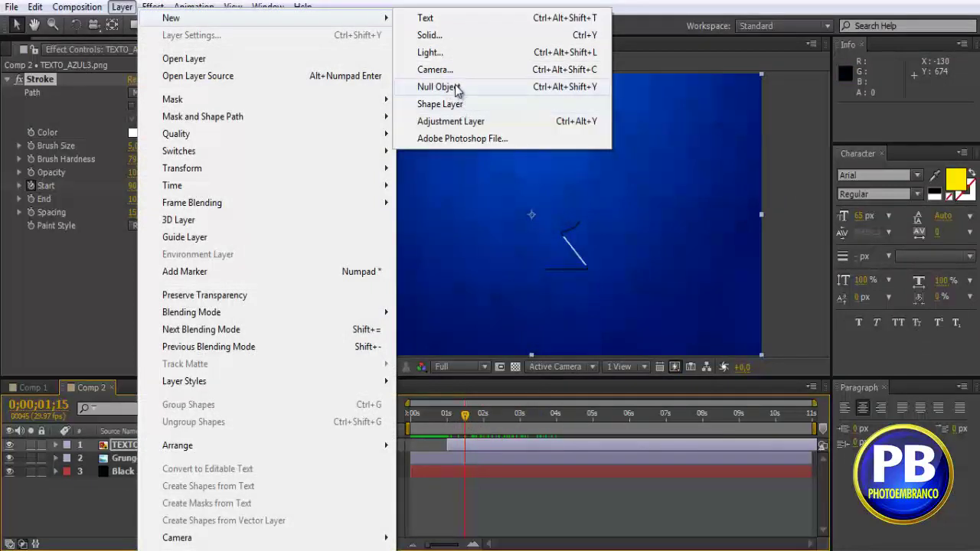
pyautogui.click(456, 90)
# At 100% zoom, move Null 2 onto the stroke tip at 776, 379, then return to 1 second
pyautogui.press('.')
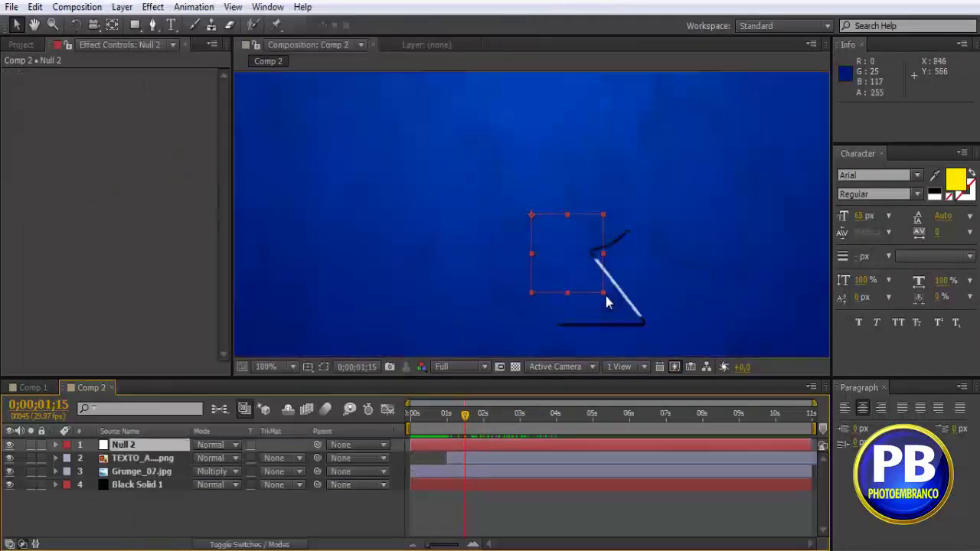
pyautogui.moveTo(465, 414)
pyautogui.mouseDown()
pyautogui.moveTo(444, 414)
pyautogui.moveTo(457, 414)
pyautogui.mouseUp()
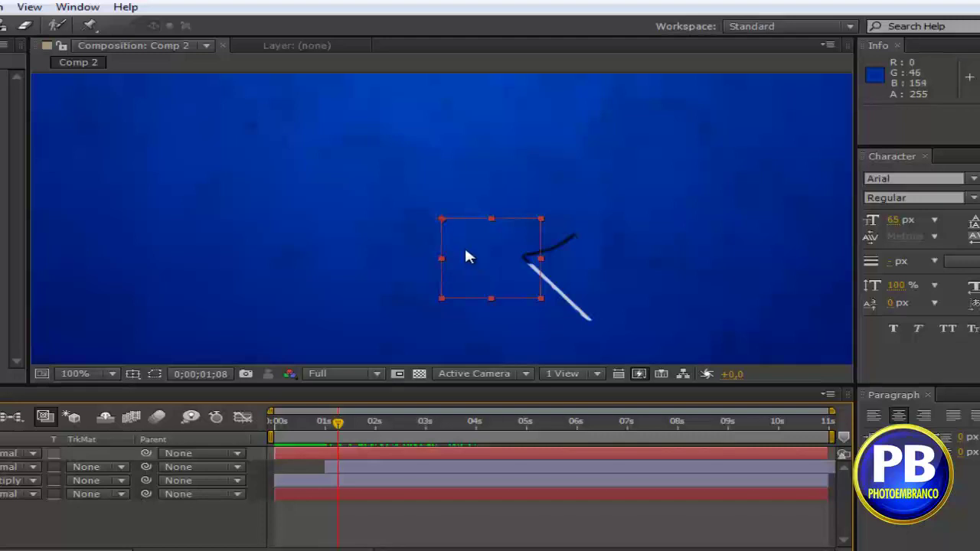
pyautogui.moveTo(469, 256); pyautogui.dragTo(613, 268)
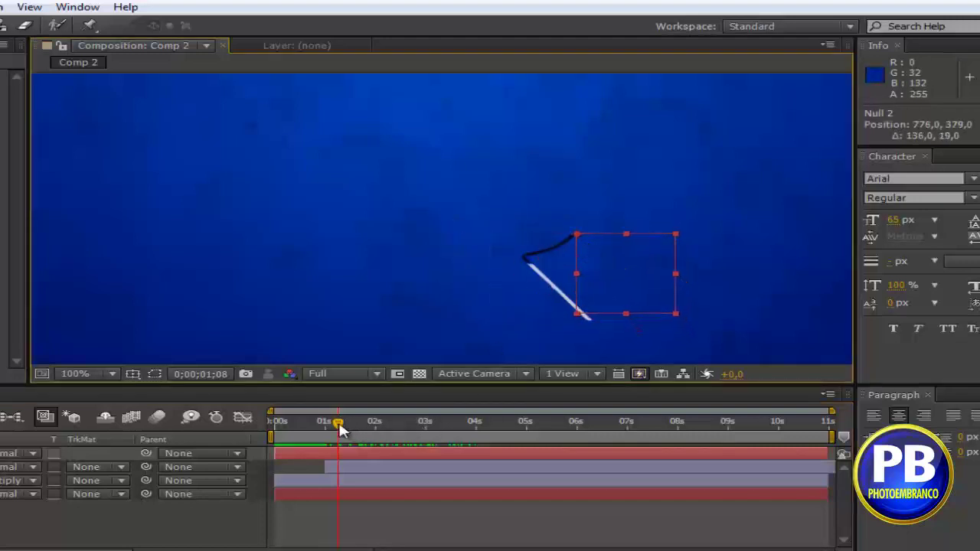
pyautogui.moveTo(341, 430)
pyautogui.mouseDown()
pyautogui.moveTo(327, 426)
pyautogui.moveTo(421, 422)
pyautogui.mouseUp()
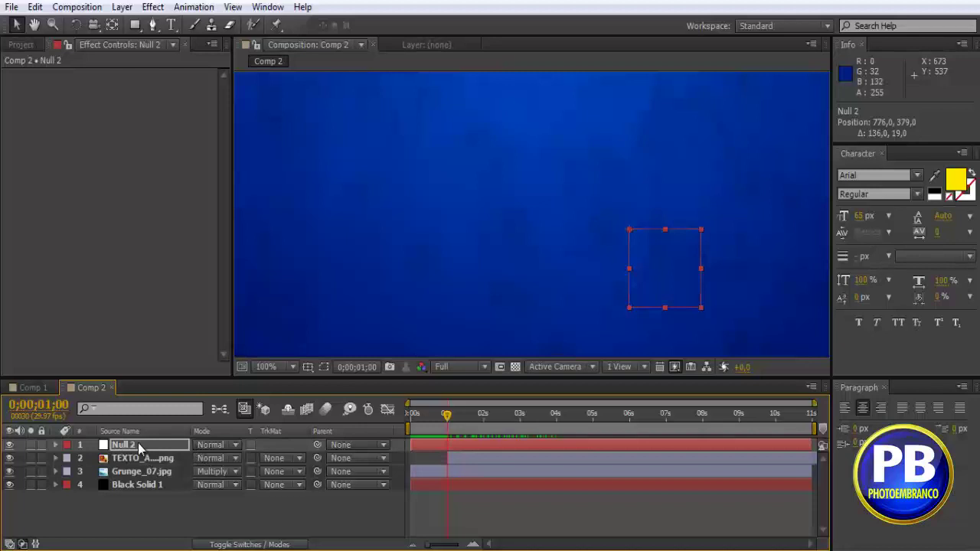
# Reveal Null 2's Position and set its first keyframe at 1 second
pyautogui.press('p')
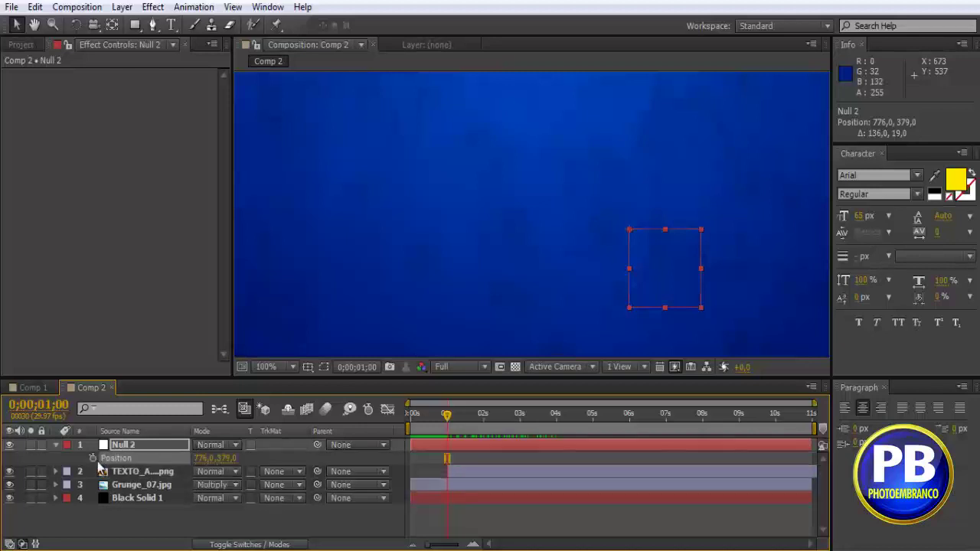
pyautogui.click(94, 458)
pyautogui.press('pagedown')
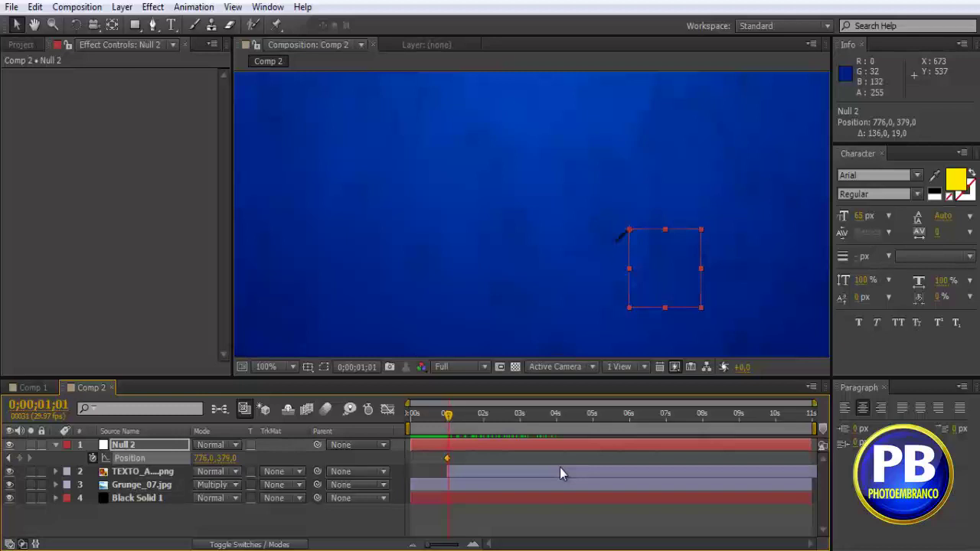
pyautogui.press('pageup')
pyautogui.press('pagedown')
# Drag Null 2 along the letter outline, keyframing its path frame by frame
pyautogui.moveTo(659, 259); pyautogui.dragTo(648, 271)
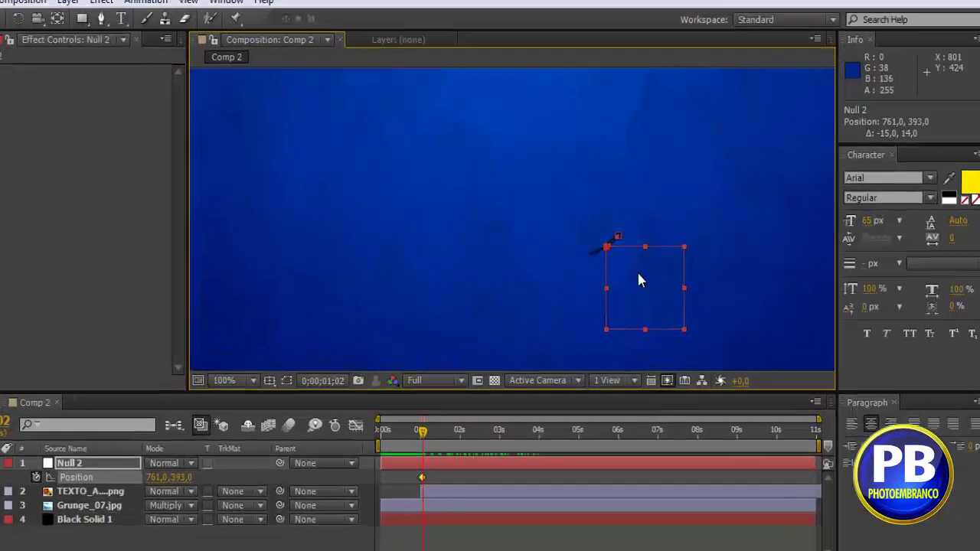
pyautogui.moveTo(648, 271); pyautogui.dragTo(645, 272)
pyautogui.moveTo(480, 392); pyautogui.dragTo(466, 432)
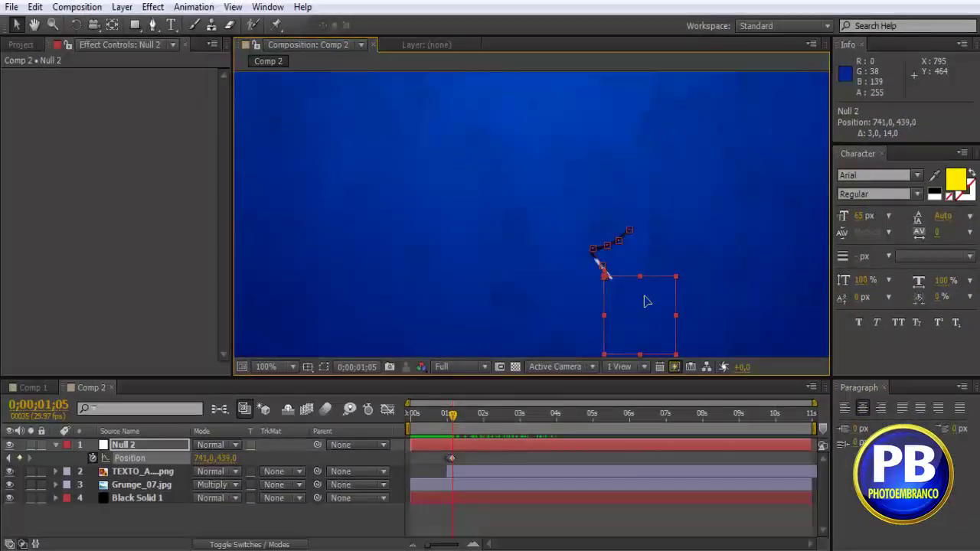
pyautogui.moveTo(646, 301); pyautogui.dragTo(483, 304)
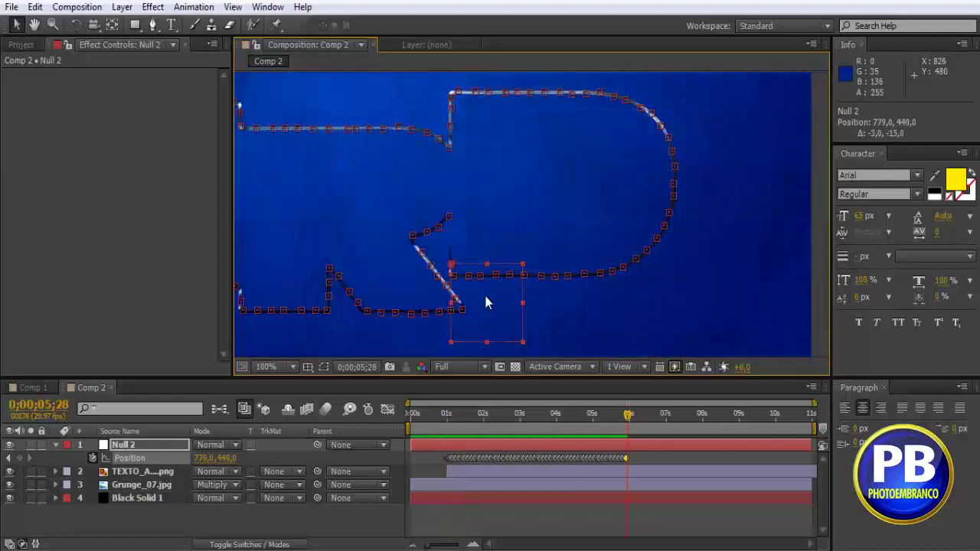
pyautogui.press('Up')
pyautogui.press('Up')
pyautogui.press('Up')
# Keep stepping frames and nudging the null up the outline through 6 seconds, back to the path's start
pyautogui.press('Up')
pyautogui.press('Up')
pyautogui.press('Up')
pyautogui.press('Up')
pyautogui.press('Up')
pyautogui.press('Up')
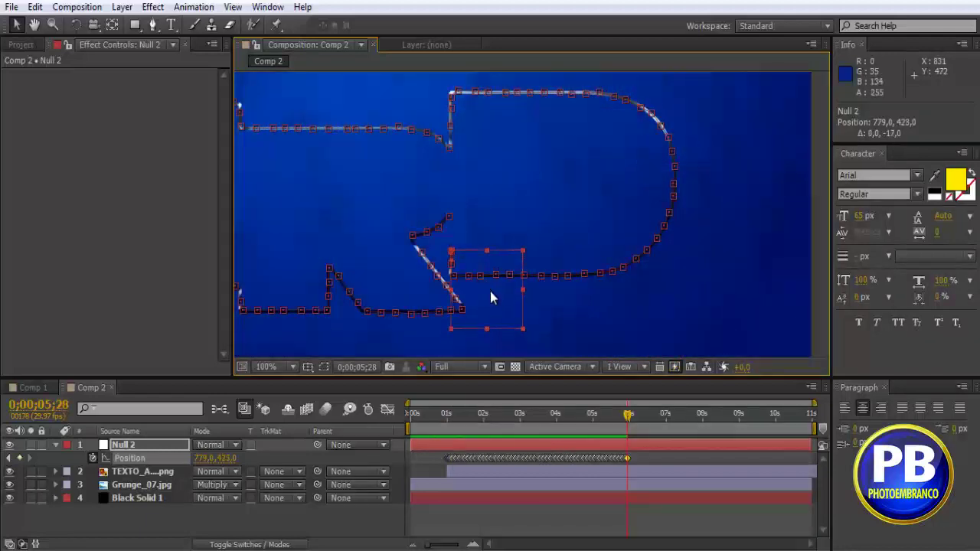
pyautogui.press('pagedown')
pyautogui.press('Up')
pyautogui.press('Up')
pyautogui.press('Up')
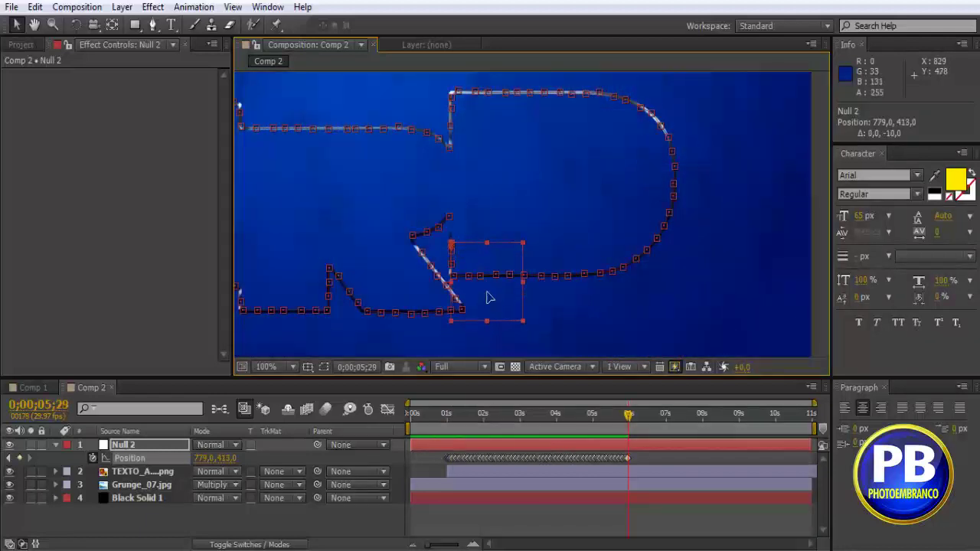
pyautogui.press('Up')
pyautogui.press('Up')
pyautogui.press('Up')
pyautogui.press('pagedown')
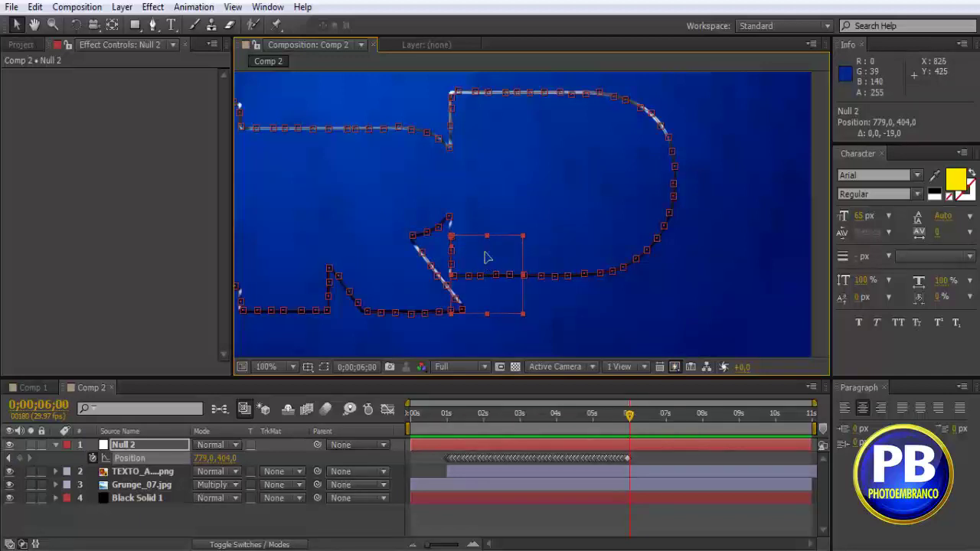
pyautogui.moveTo(486, 259); pyautogui.dragTo(483, 234)
pyautogui.press('pagedown')
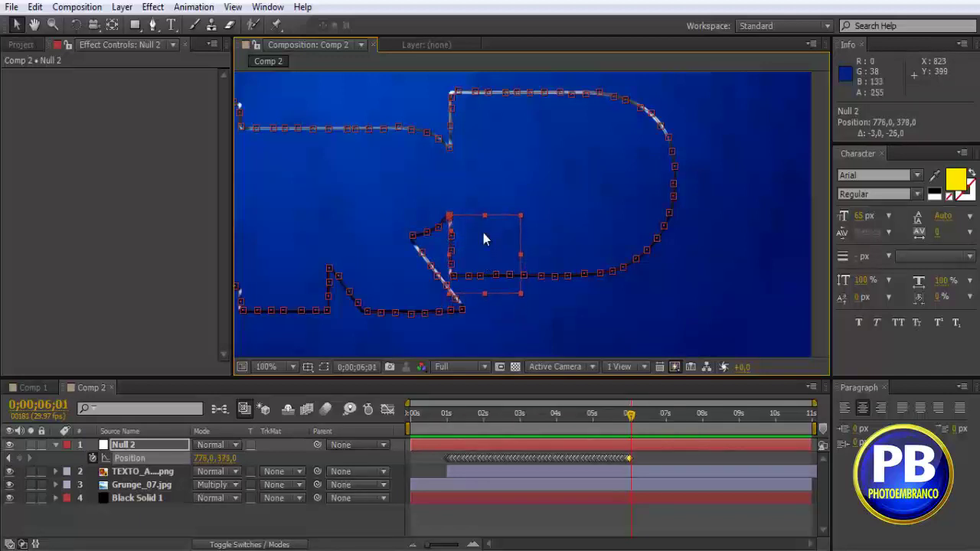
pyautogui.scroll(-2, 483, 239)
pyautogui.scroll(-2, 483, 239)
pyautogui.scroll(2, 483, 238)
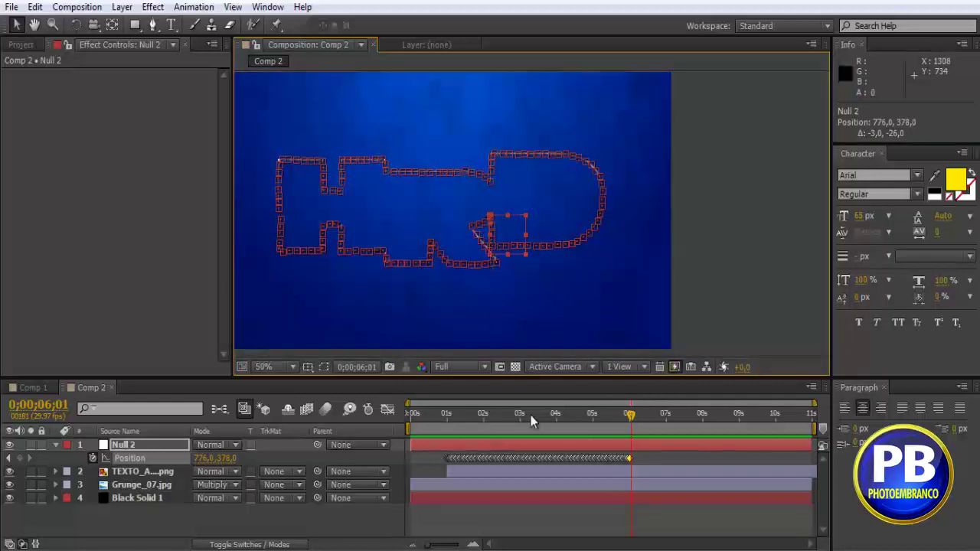
pyautogui.moveTo(636, 419); pyautogui.dragTo(558, 419)
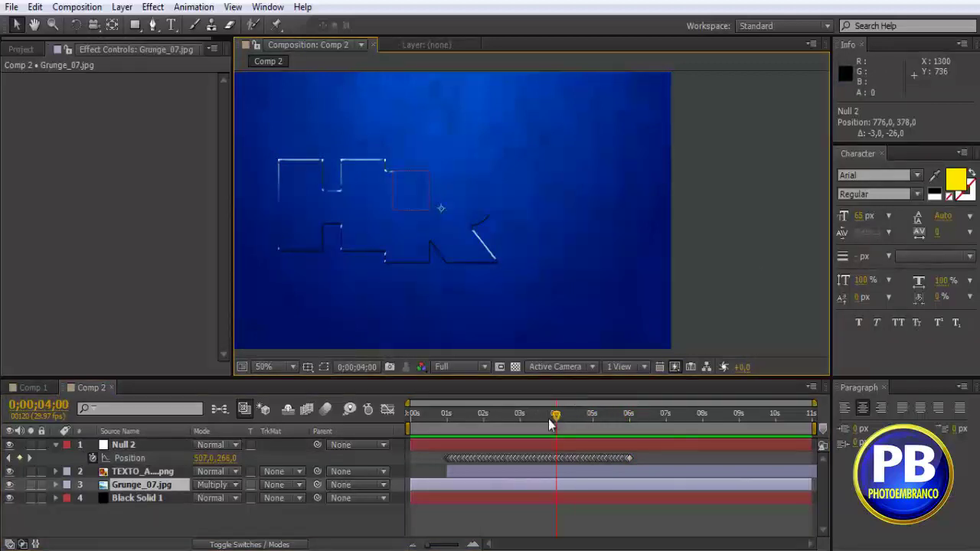
pyautogui.moveTo(550, 423)
pyautogui.mouseDown()
pyautogui.moveTo(420, 455)
pyautogui.moveTo(642, 442)
pyautogui.moveTo(609, 446)
pyautogui.mouseUp()
pyautogui.click(608, 447)
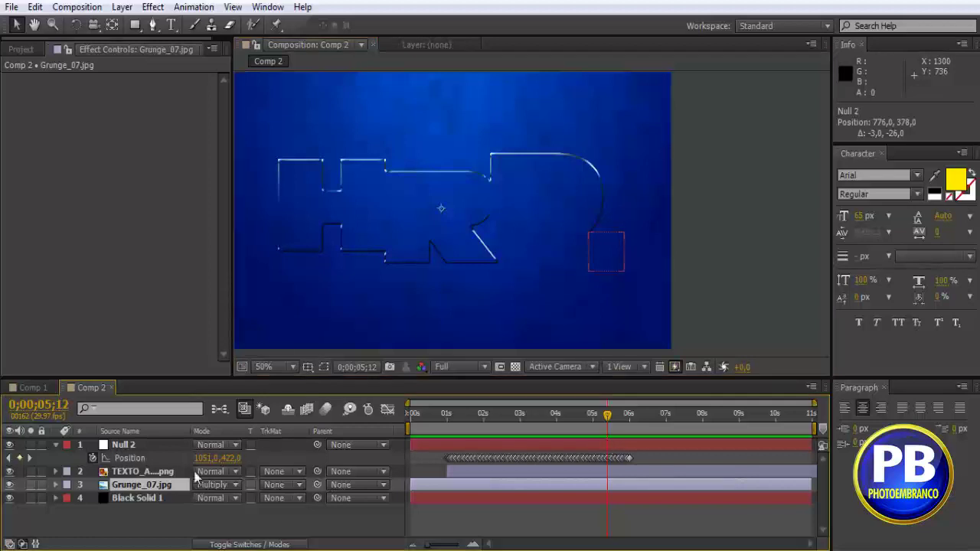
pyautogui.click(120, 448)
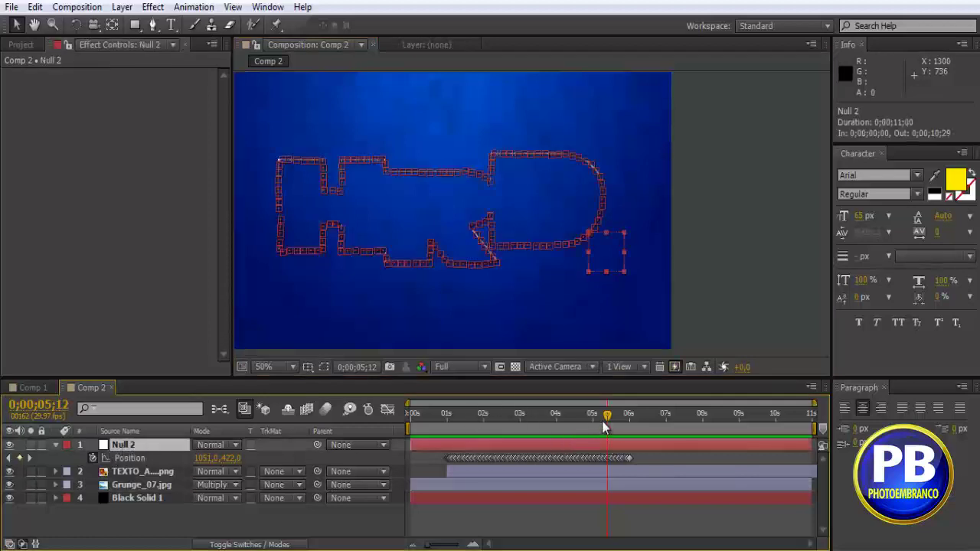
pyautogui.moveTo(590, 426)
pyautogui.mouseDown()
pyautogui.moveTo(405, 448)
pyautogui.moveTo(444, 441)
pyautogui.moveTo(435, 441)
pyautogui.mouseUp()
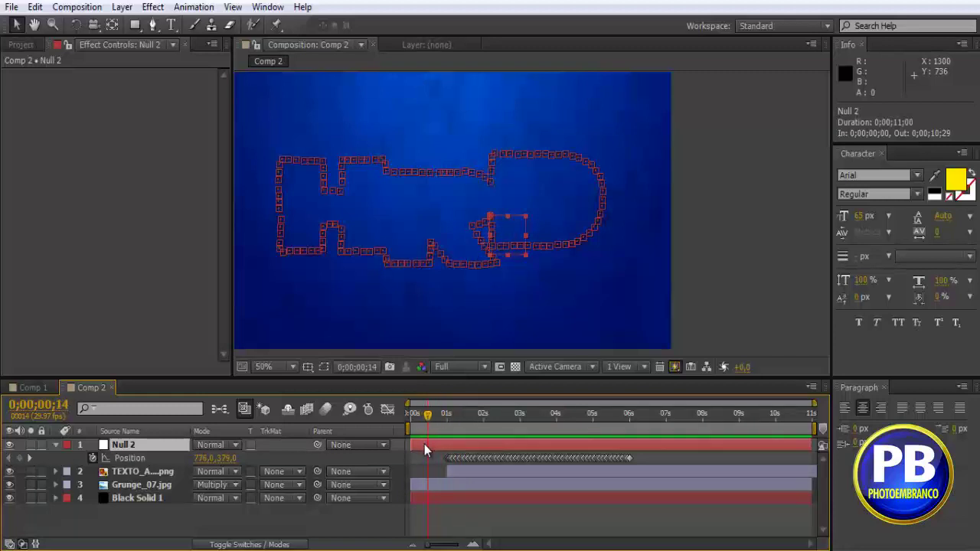
# Add early Position keyframes pushing Null 2 up and right off-frame, bending its path's curve
pyautogui.press('pagedown')
pyautogui.press('pagedown')
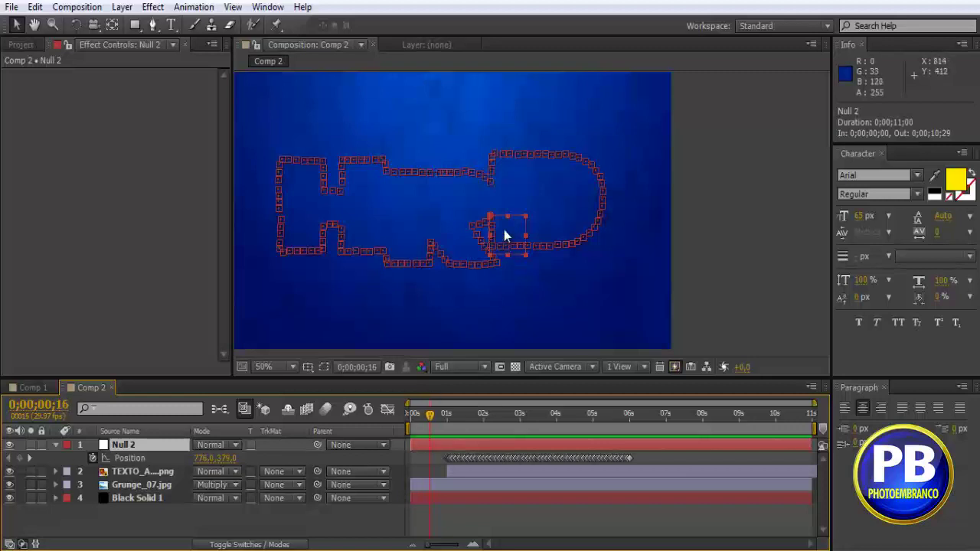
pyautogui.moveTo(504, 229)
pyautogui.mouseDown()
pyautogui.moveTo(622, 154)
pyautogui.moveTo(614, 146)
pyautogui.mouseUp()
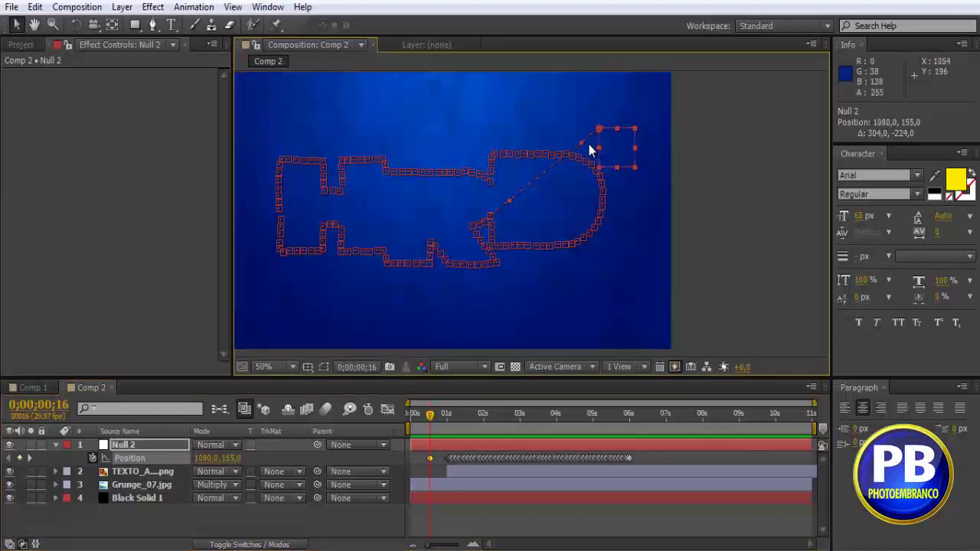
pyautogui.moveTo(581, 142)
pyautogui.mouseDown()
pyautogui.moveTo(569, 124)
pyautogui.moveTo(578, 133)
pyautogui.mouseUp()
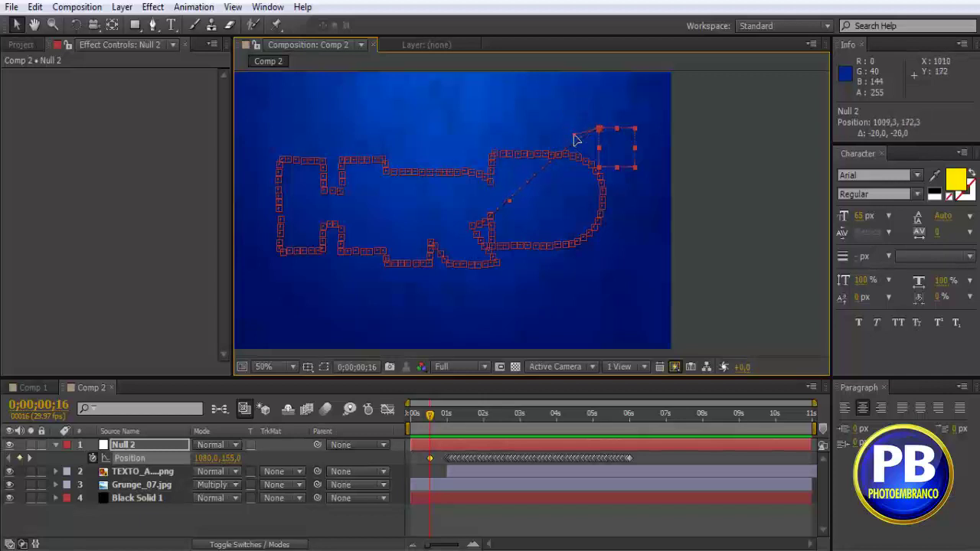
pyautogui.moveTo(418, 411); pyautogui.dragTo(417, 422)
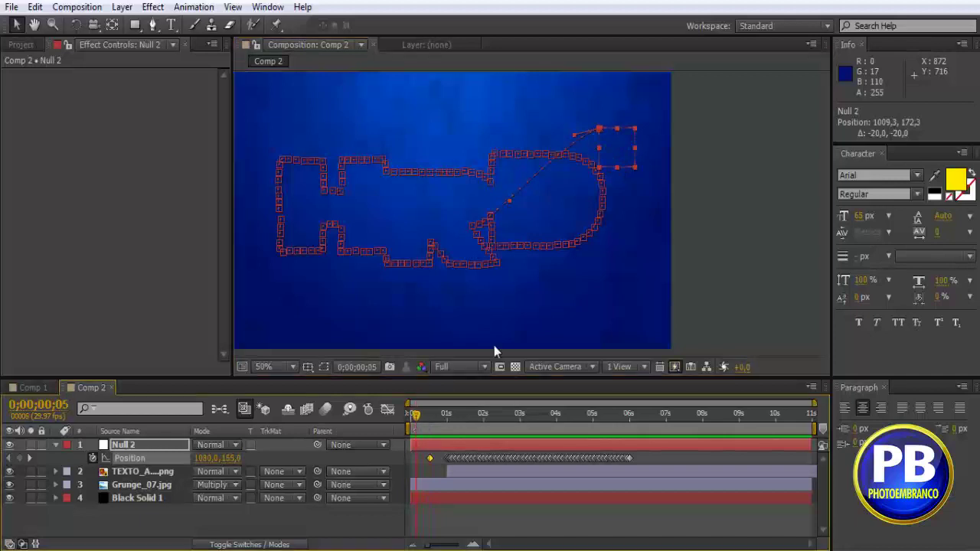
pyautogui.moveTo(626, 153); pyautogui.dragTo(689, 166)
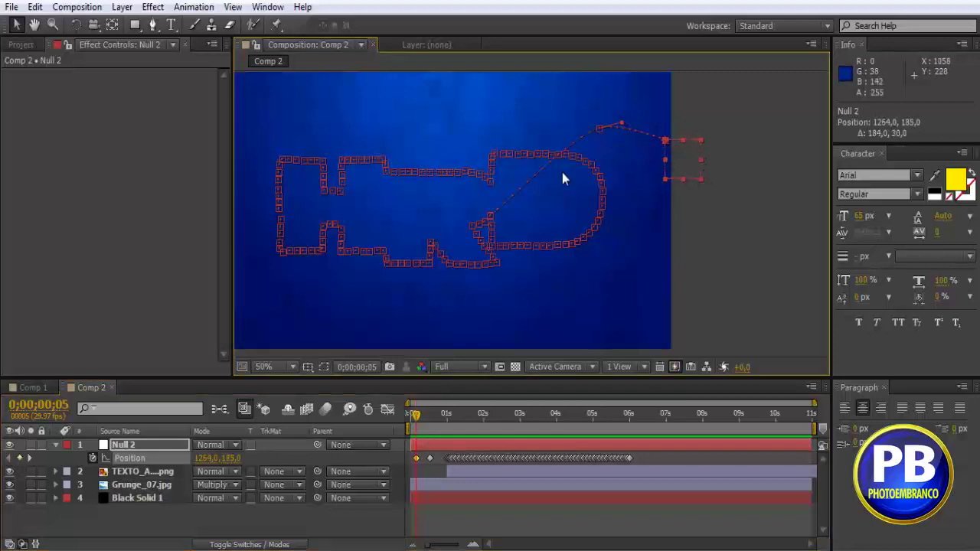
pyautogui.moveTo(416, 419)
pyautogui.mouseDown()
pyautogui.moveTo(432, 419)
pyautogui.moveTo(422, 420)
pyautogui.mouseUp()
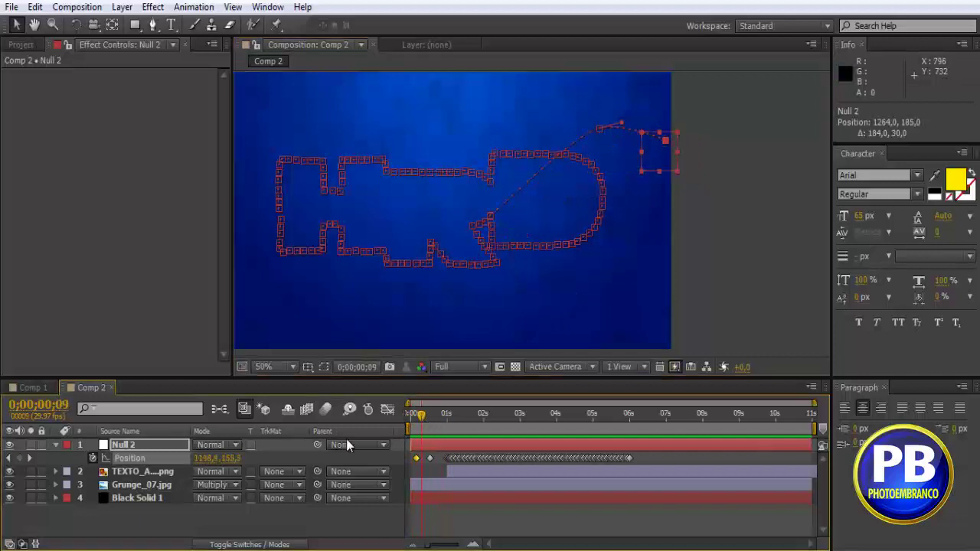
# Compare with the finished HRD title in Comp 1, then scrub Comp 2's null entry
pyautogui.click(31, 388)
pyautogui.moveTo(597, 418)
pyautogui.mouseDown()
pyautogui.moveTo(407, 432)
pyautogui.moveTo(761, 382)
pyautogui.mouseUp()
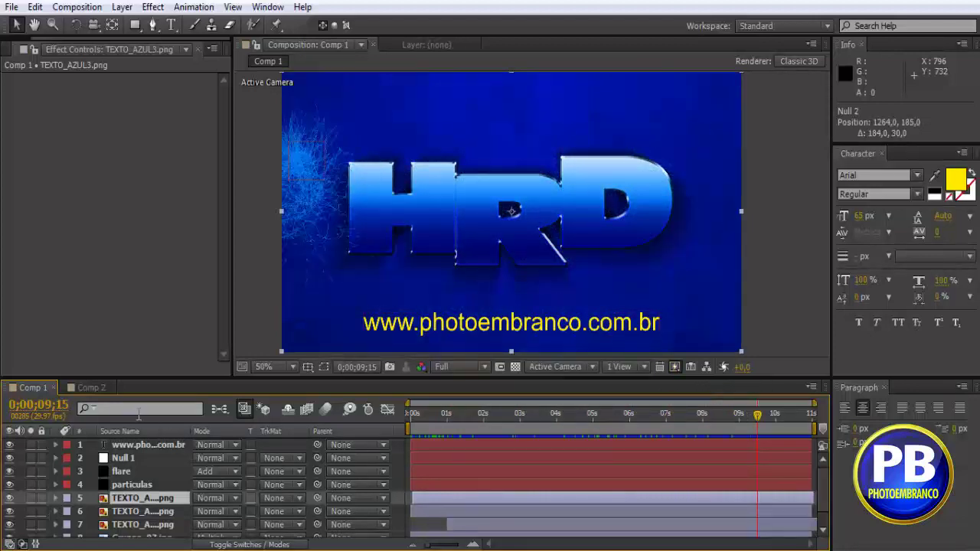
pyautogui.click(88, 388)
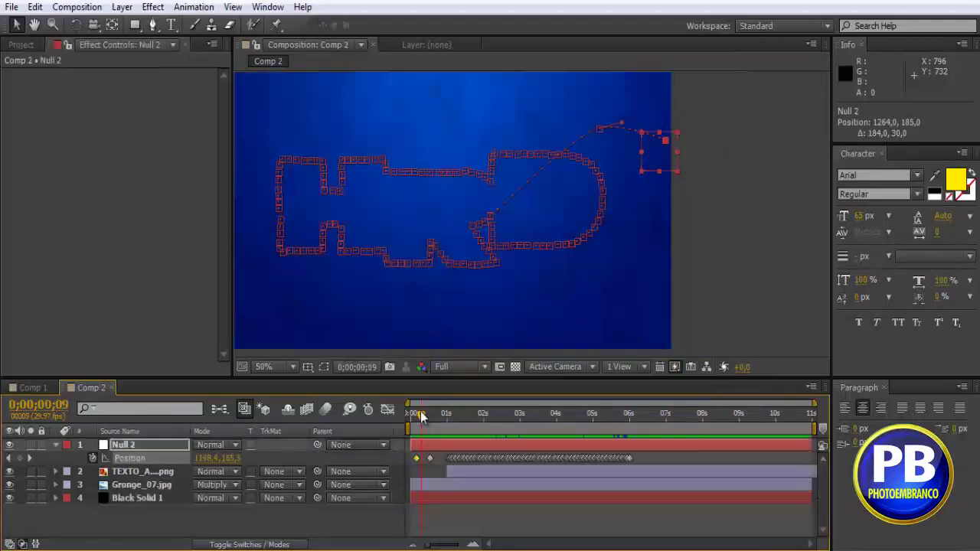
pyautogui.moveTo(420, 416)
pyautogui.mouseDown()
pyautogui.moveTo(496, 418)
pyautogui.moveTo(373, 433)
pyautogui.moveTo(684, 429)
pyautogui.mouseUp()
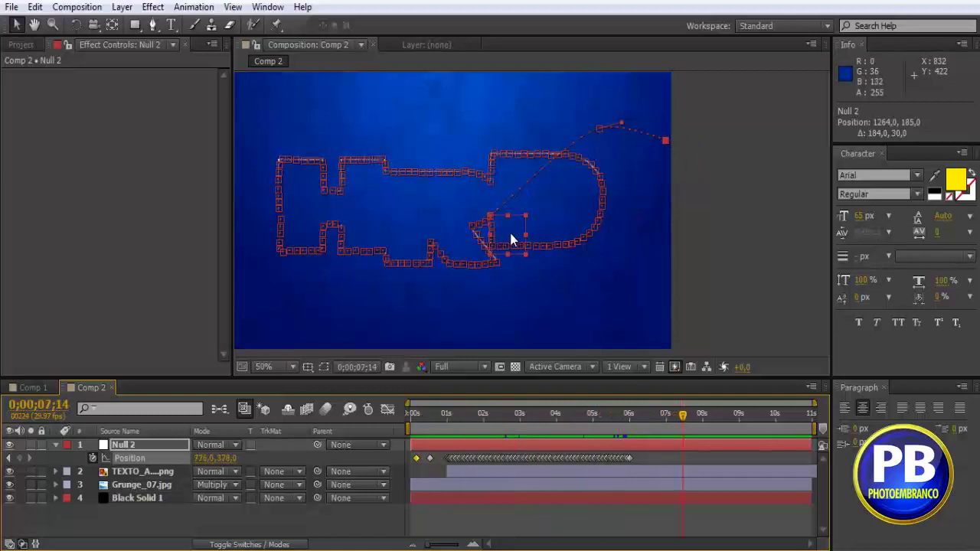
# Reposition the null's end keyframe on the outline and bend the motion path upward
pyautogui.moveTo(506, 233)
pyautogui.mouseDown()
pyautogui.moveTo(404, 191)
pyautogui.moveTo(367, 242)
pyautogui.mouseUp()
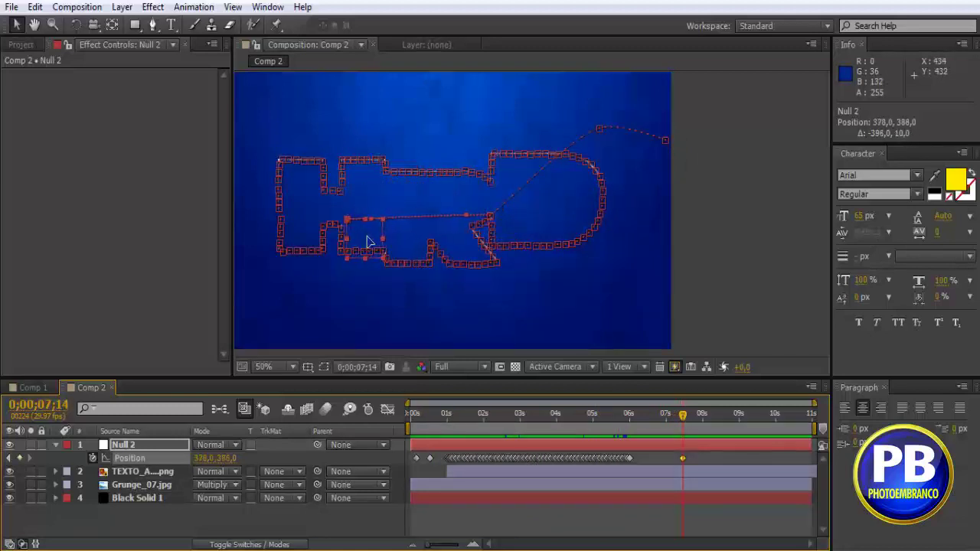
pyautogui.moveTo(367, 242); pyautogui.dragTo(369, 255)
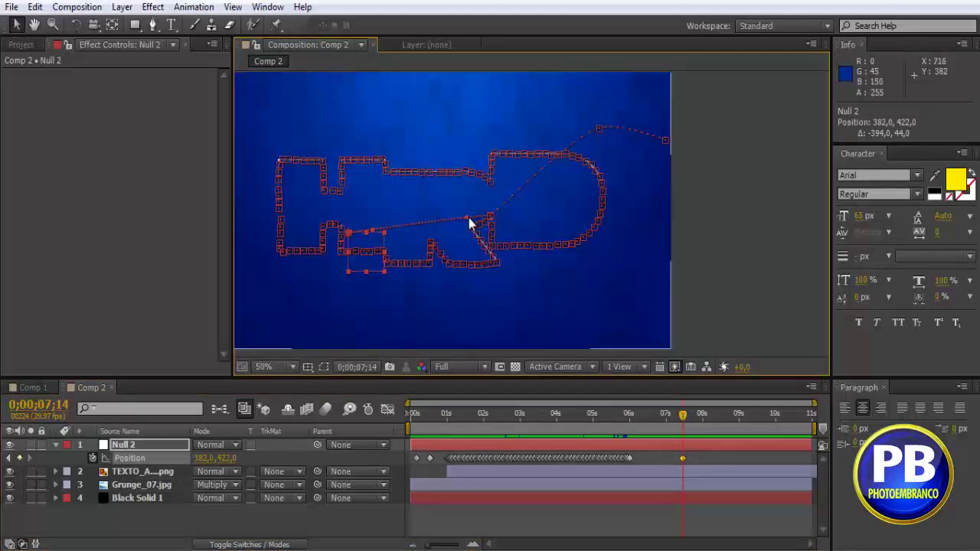
pyautogui.moveTo(464, 220)
pyautogui.mouseDown()
pyautogui.moveTo(460, 194)
pyautogui.moveTo(473, 192)
pyautogui.mouseUp()
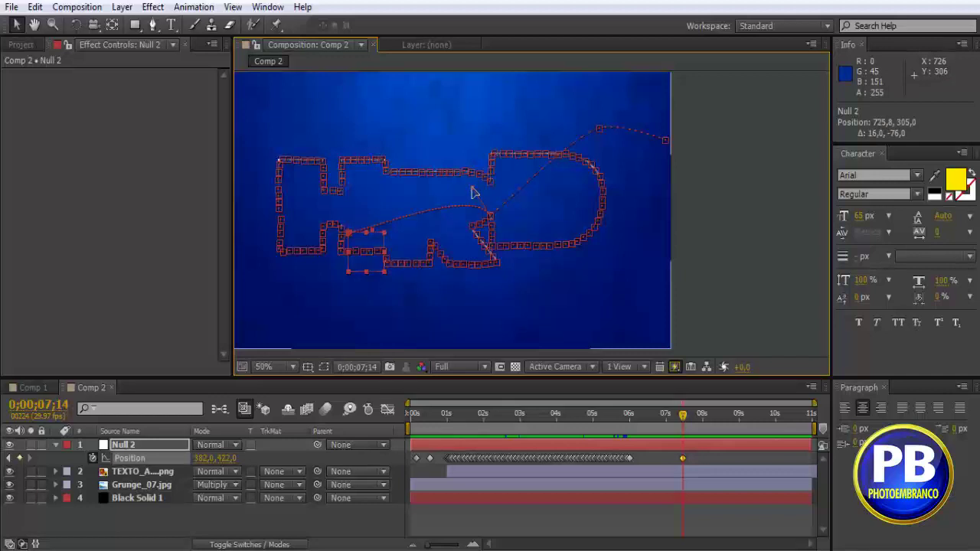
pyautogui.moveTo(473, 191); pyautogui.dragTo(452, 194)
# Around 9 seconds, add a keyframe moving Null 2 past the H's top-left corner, then preview
pyautogui.moveTo(684, 416); pyautogui.dragTo(739, 414)
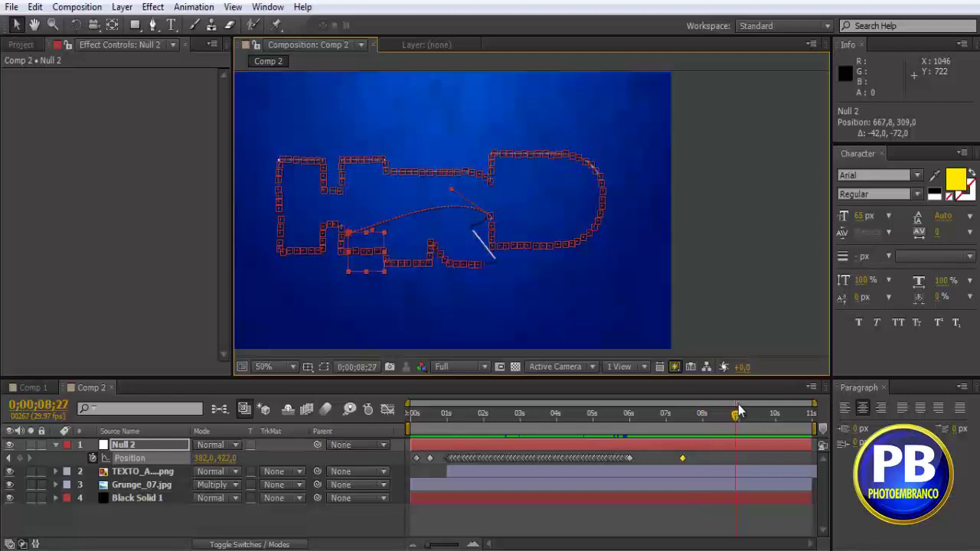
pyautogui.click(348, 234)
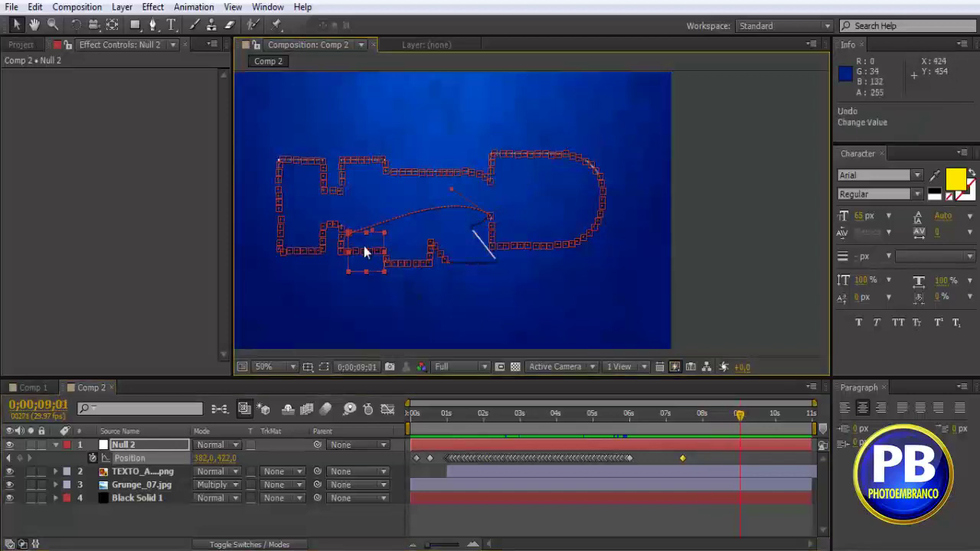
pyautogui.moveTo(370, 245)
pyautogui.mouseDown()
pyautogui.moveTo(354, 242)
pyautogui.moveTo(278, 149)
pyautogui.mouseUp()
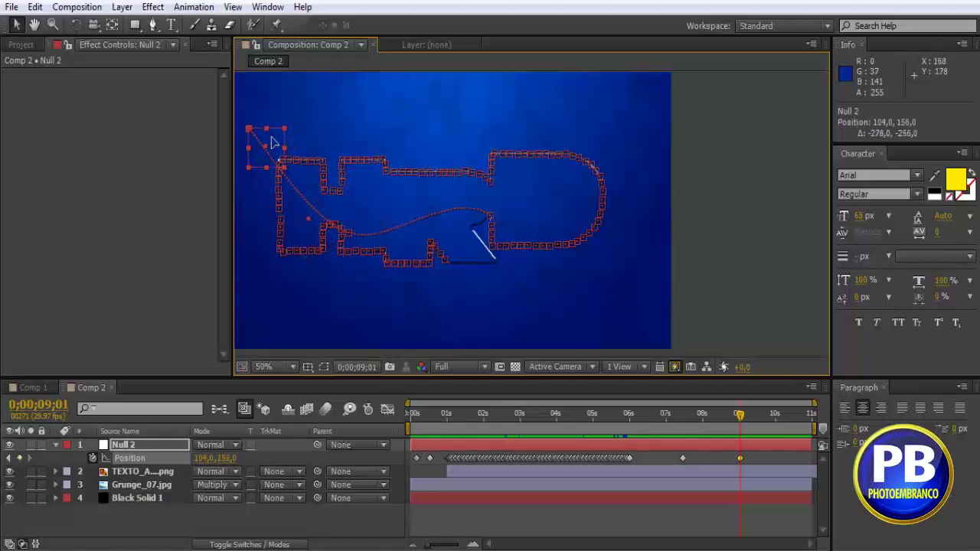
pyautogui.moveTo(278, 150); pyautogui.dragTo(269, 139)
pyautogui.moveTo(307, 215); pyautogui.dragTo(303, 235)
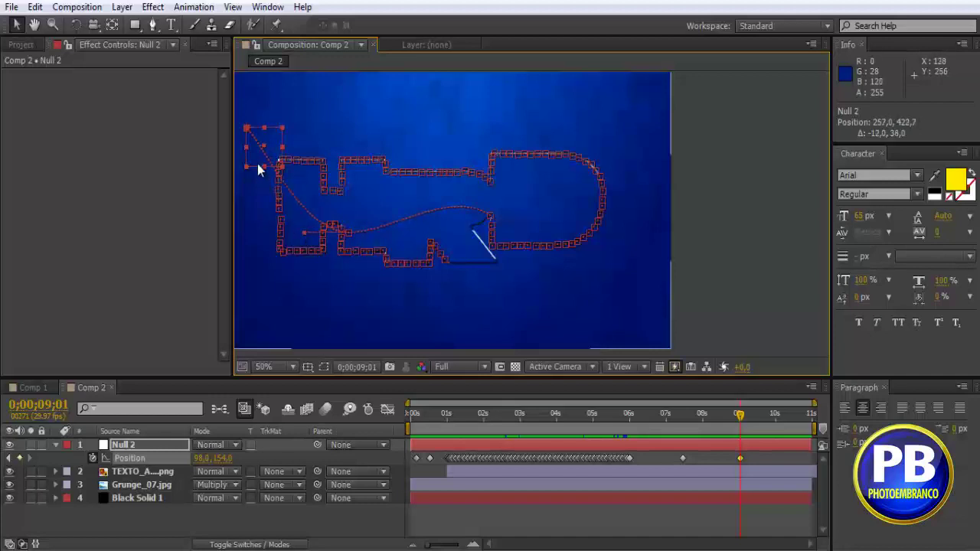
pyautogui.moveTo(265, 147); pyautogui.dragTo(241, 207)
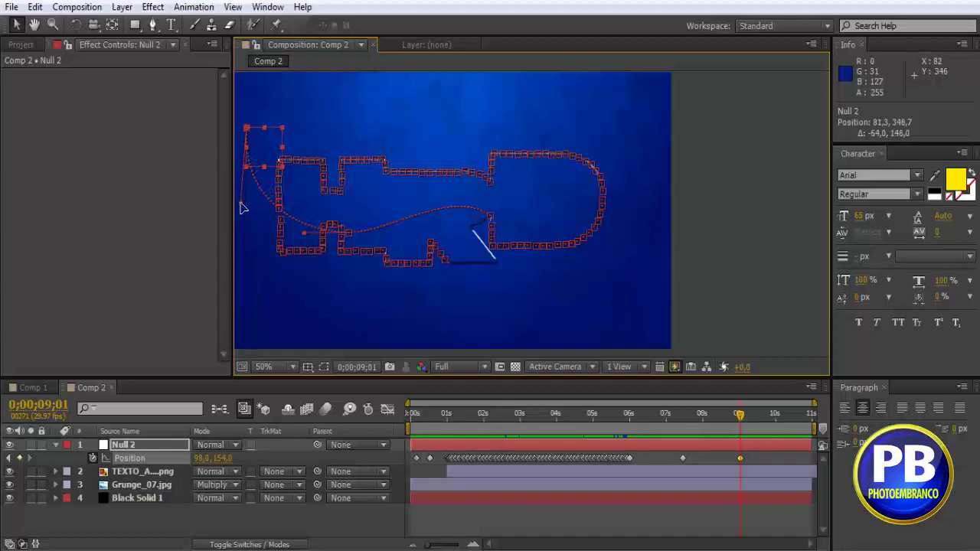
pyautogui.moveTo(739, 414); pyautogui.dragTo(506, 414)
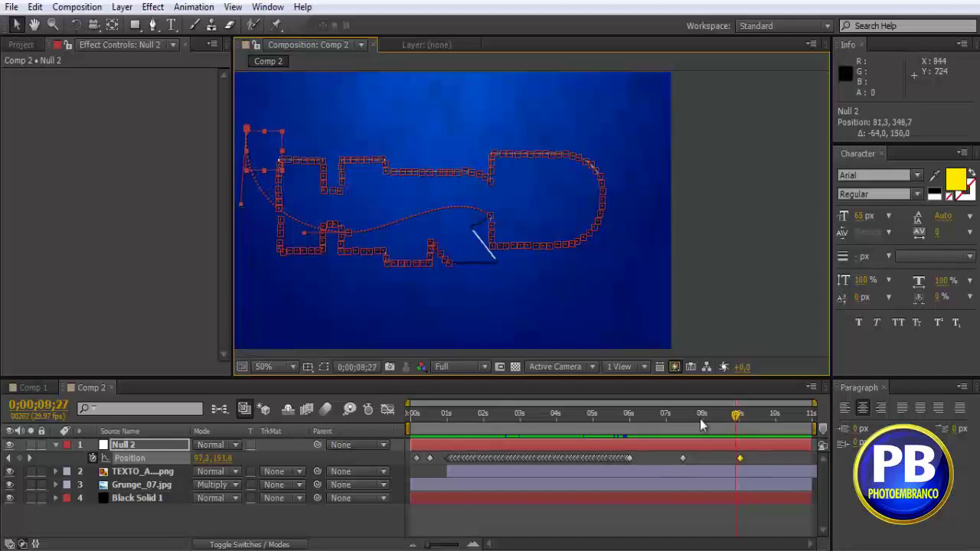
pyautogui.press('KP_0')
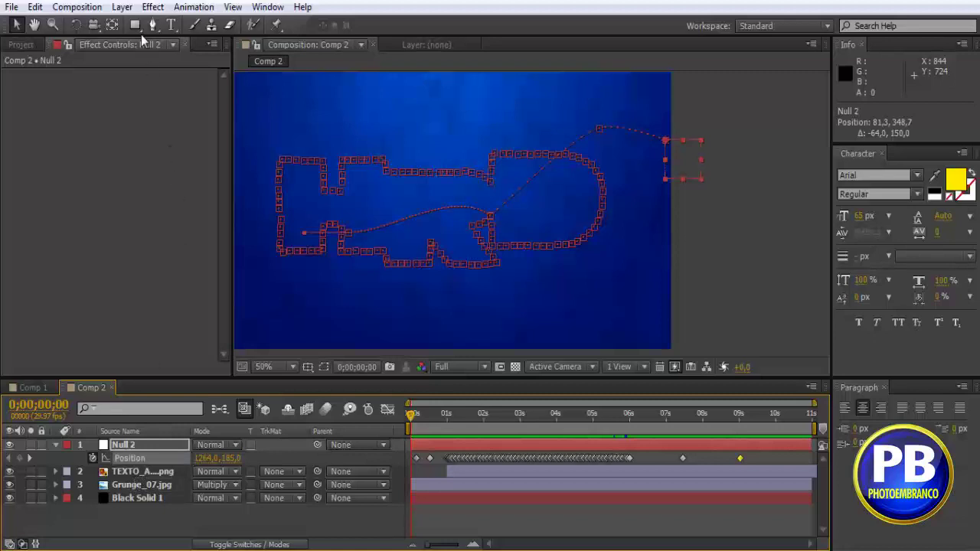
# Create a black solid named 'particulas' and place it directly below Null 2
pyautogui.click(122, 8)
pyautogui.moveTo(191, 18)
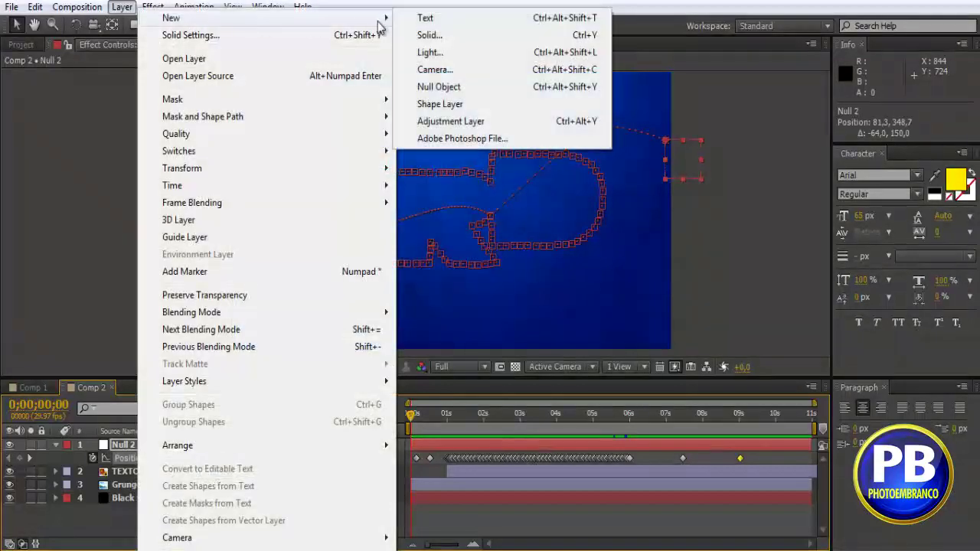
pyautogui.click(467, 43)
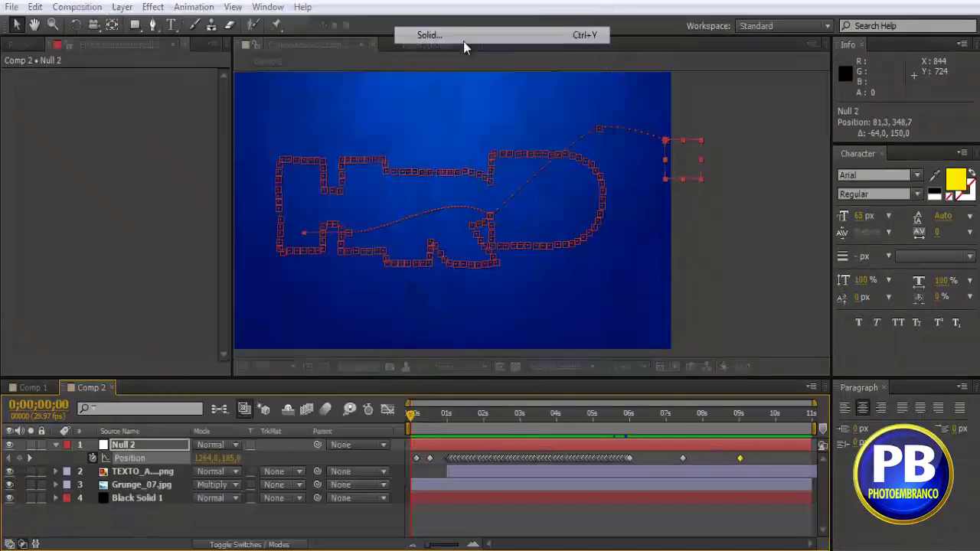
pyautogui.write('pa')
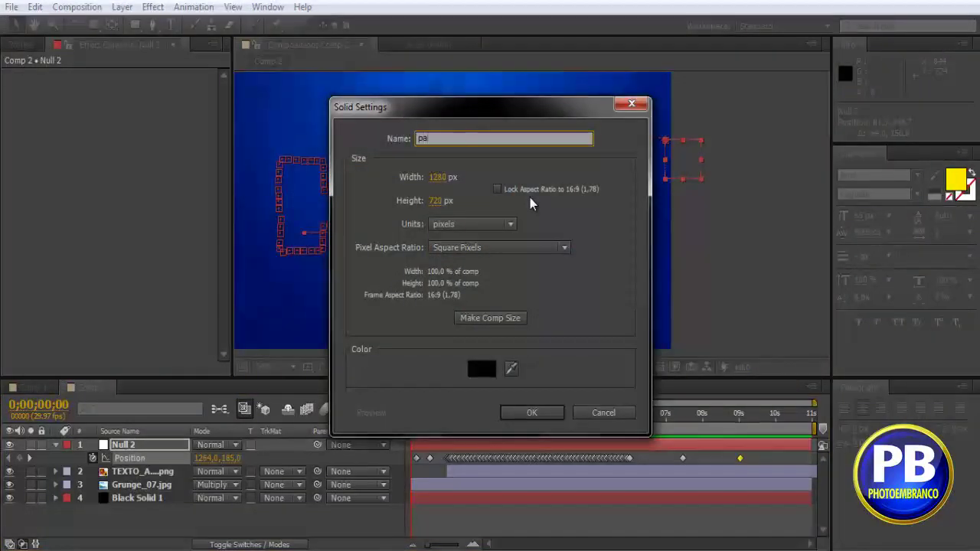
pyautogui.write('rtic')
pyautogui.write('ulas')
pyautogui.click(532, 412)
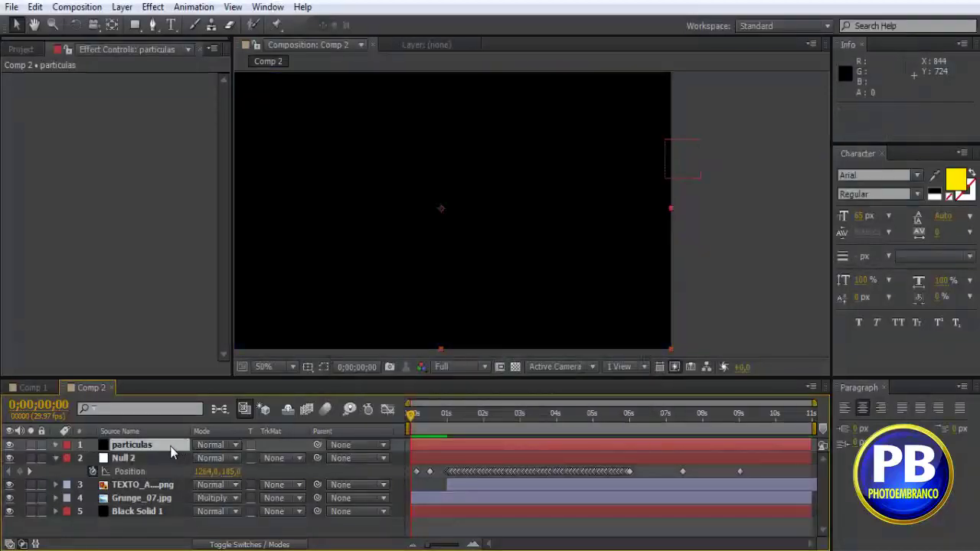
pyautogui.moveTo(169, 446); pyautogui.dragTo(163, 475)
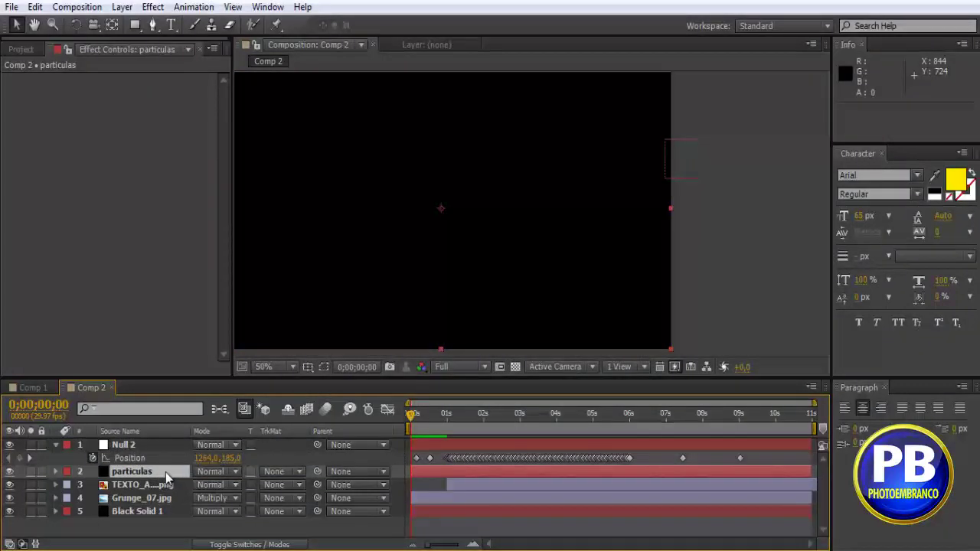
# Apply Trapcode Particular to particulas and preview the particles around 3 seconds
pyautogui.click(153, 8)
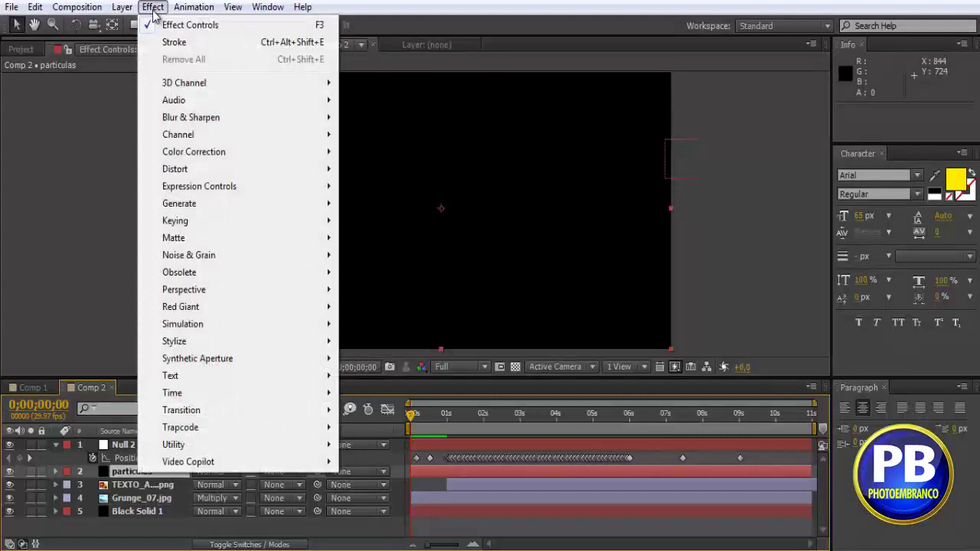
pyautogui.moveTo(197, 432)
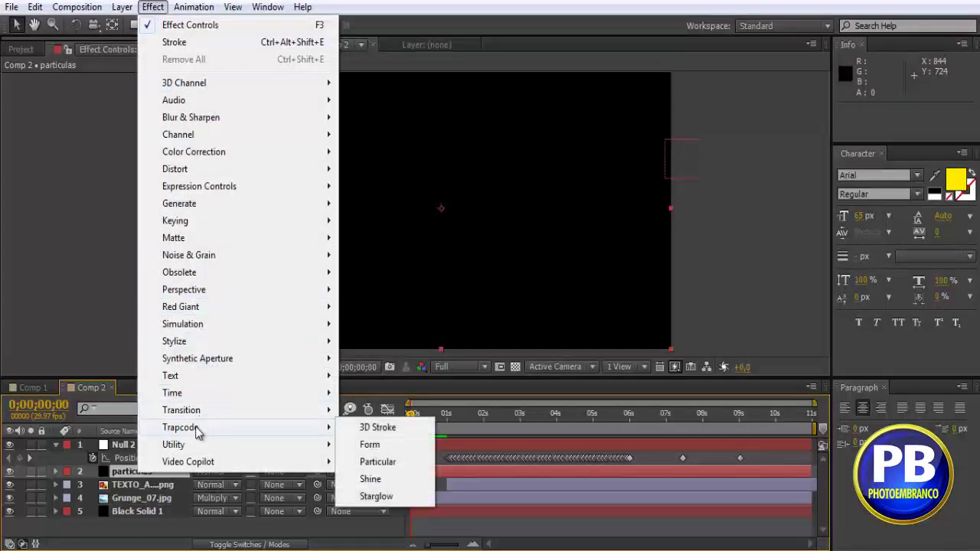
pyautogui.click(381, 462)
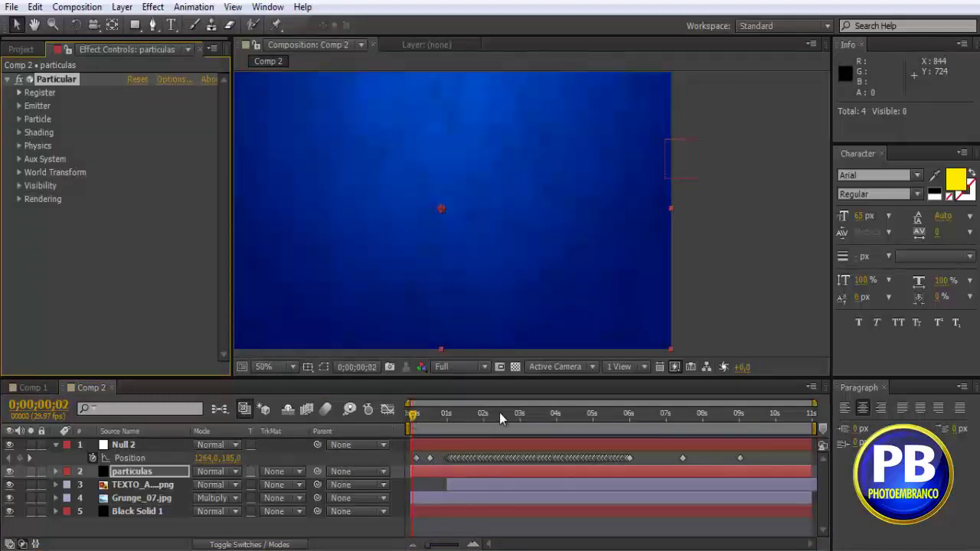
pyautogui.moveTo(499, 416); pyautogui.dragTo(552, 417)
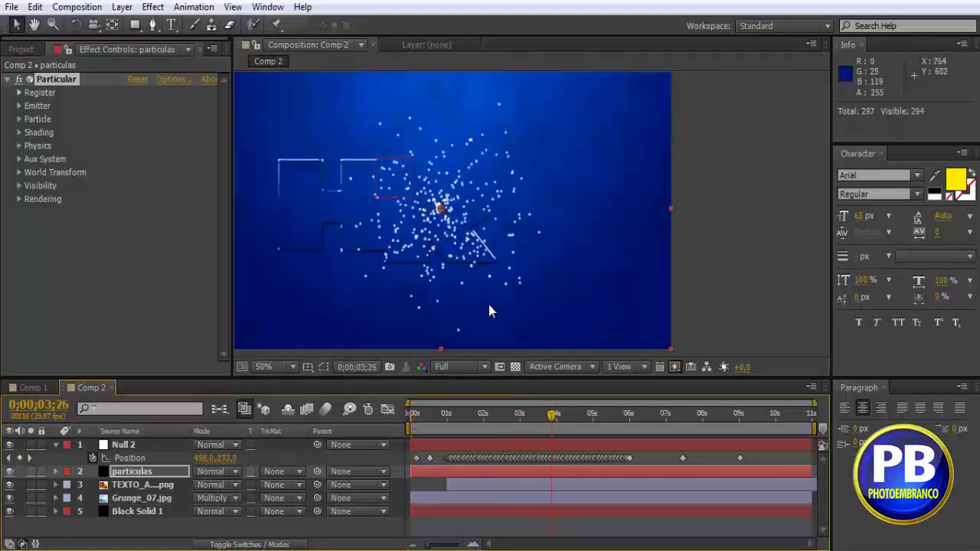
pyautogui.press('h')
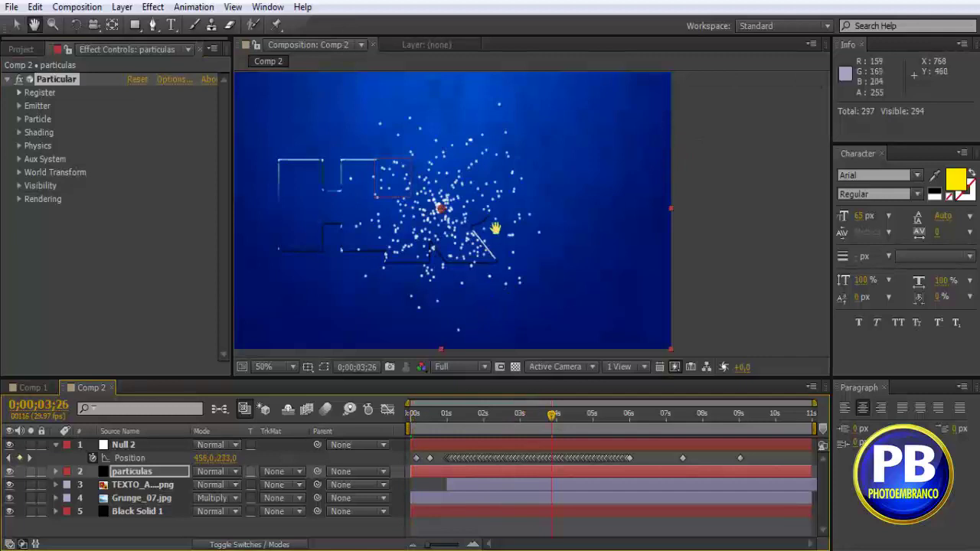
pyautogui.moveTo(499, 227); pyautogui.dragTo(591, 240)
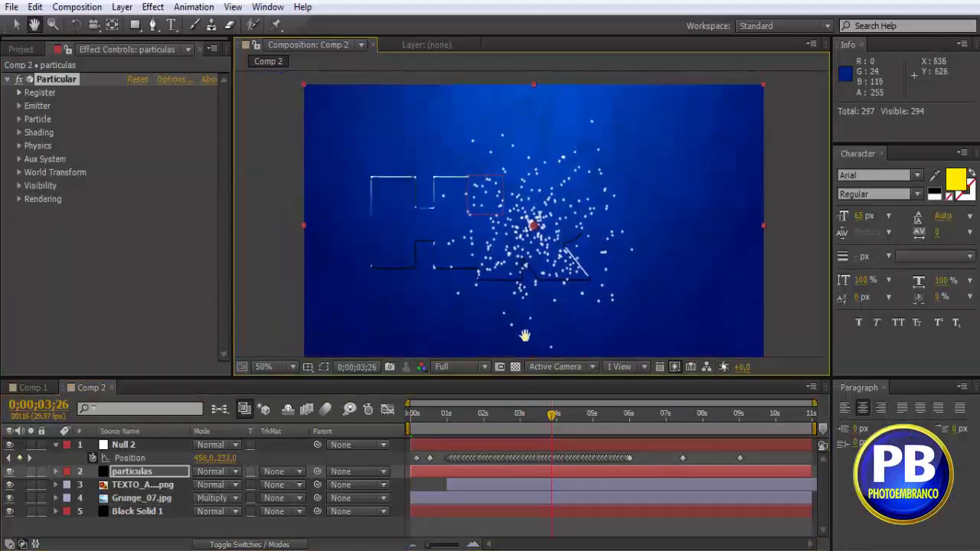
pyautogui.press('v')
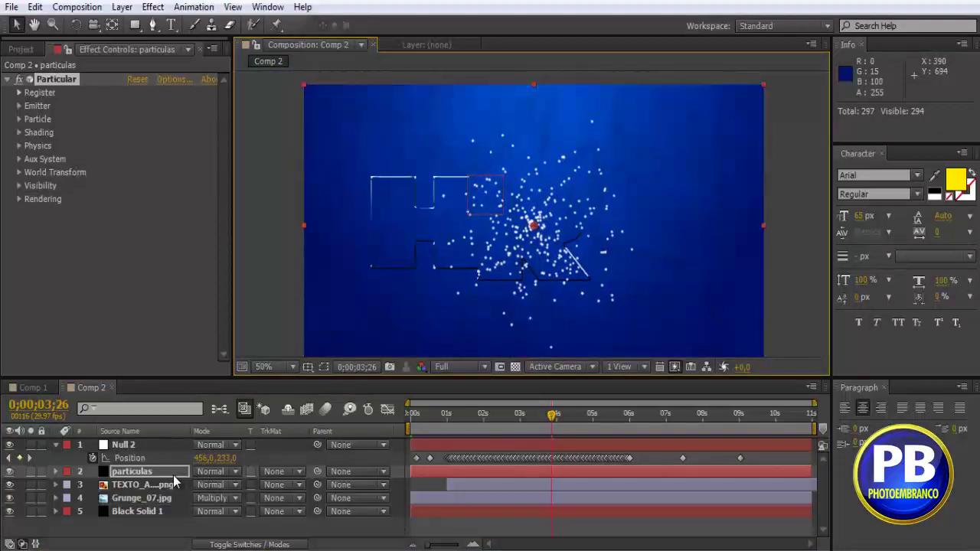
# Expand particulas down to Particular's Emitter settings in the Timeline
pyautogui.click(55, 472)
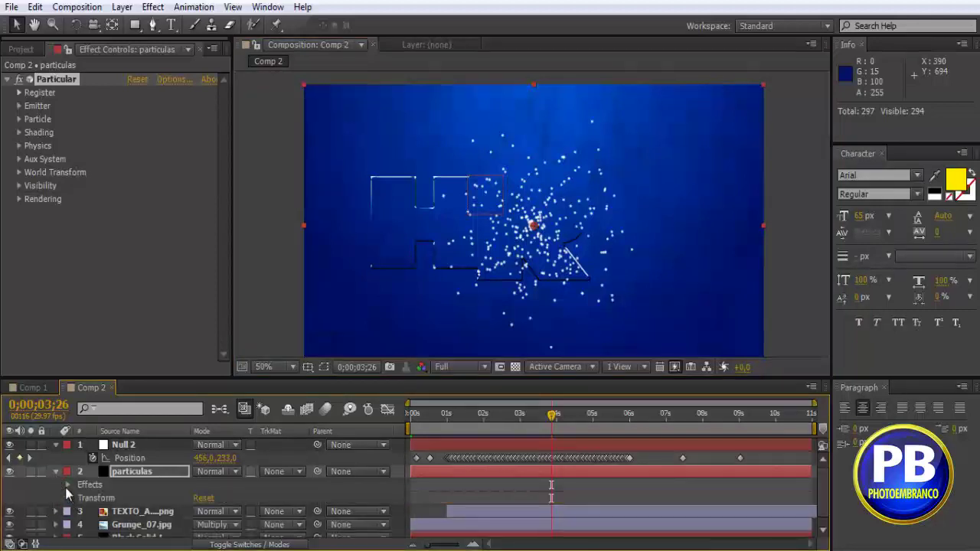
pyautogui.click(67, 485)
pyautogui.click(80, 499)
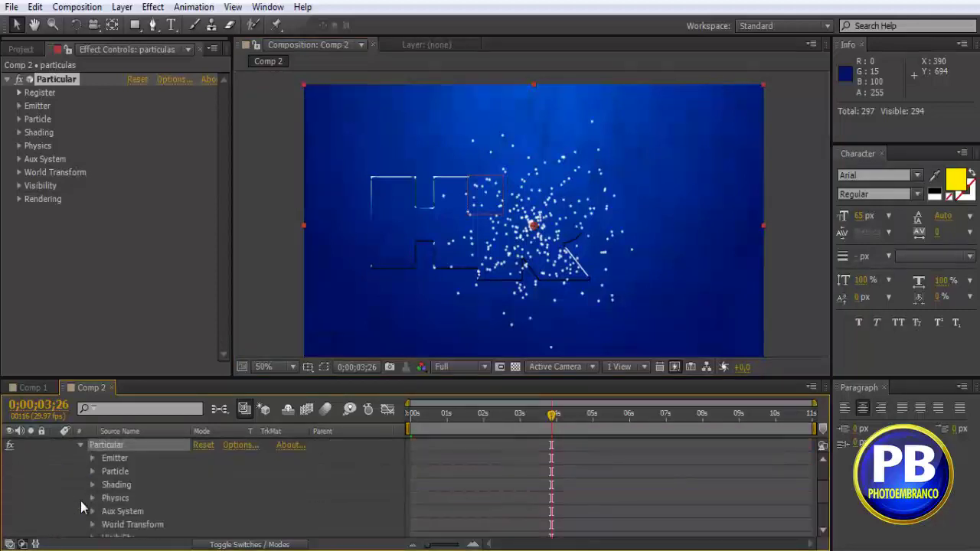
pyautogui.click(93, 458)
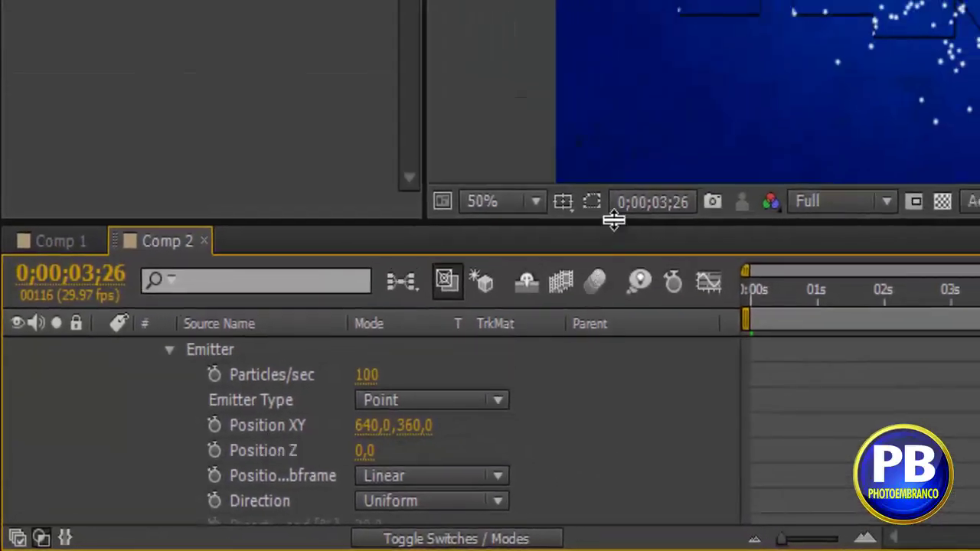
pyautogui.moveTo(615, 222); pyautogui.dragTo(611, 101)
pyautogui.scroll(3, 584, 144)
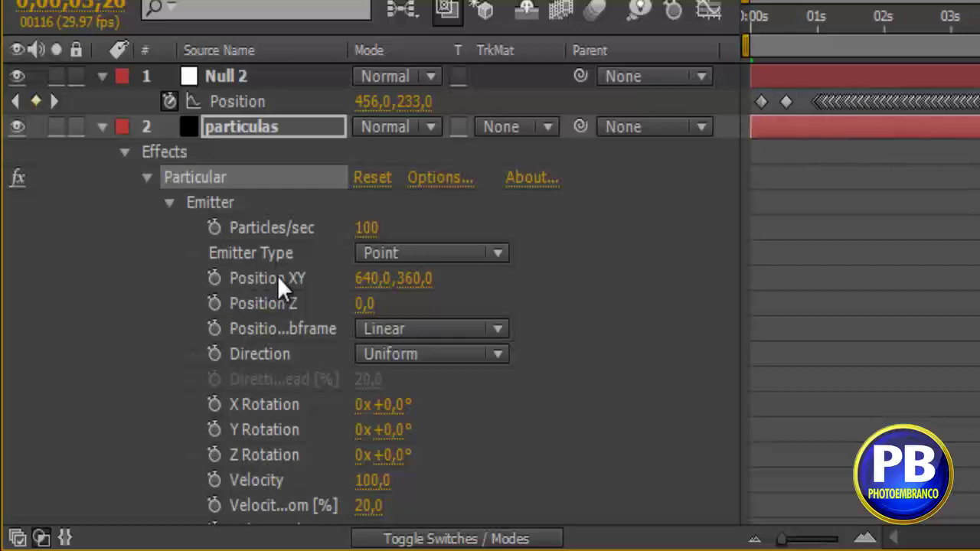
# Add an expression on Emitter Position XY pick-whipped to Null 2's Position
pyautogui.keyDown('alt'); pyautogui.click(215, 281); pyautogui.keyUp('alt')
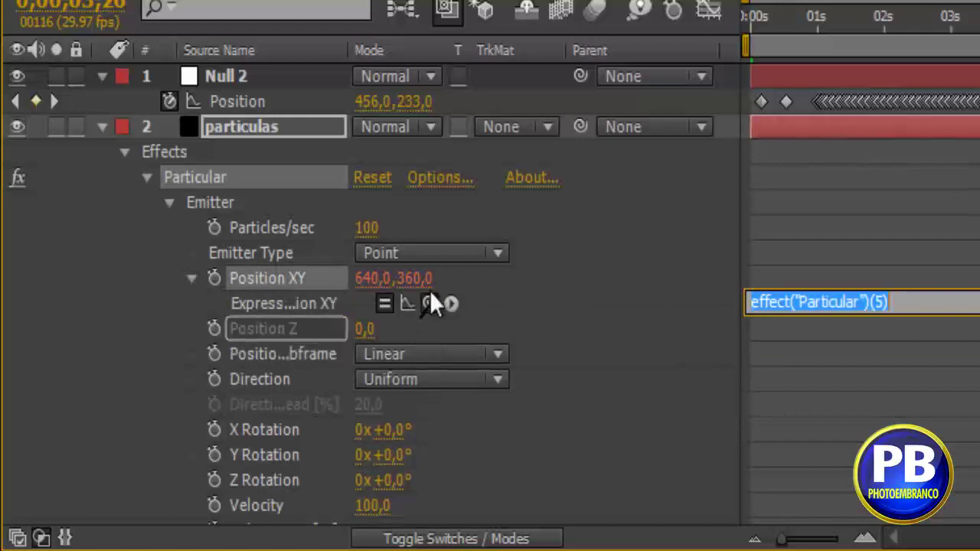
pyautogui.moveTo(429, 303)
pyautogui.mouseDown()
pyautogui.moveTo(291, 201)
pyautogui.moveTo(229, 98)
pyautogui.moveTo(216, 103)
pyautogui.mouseUp()
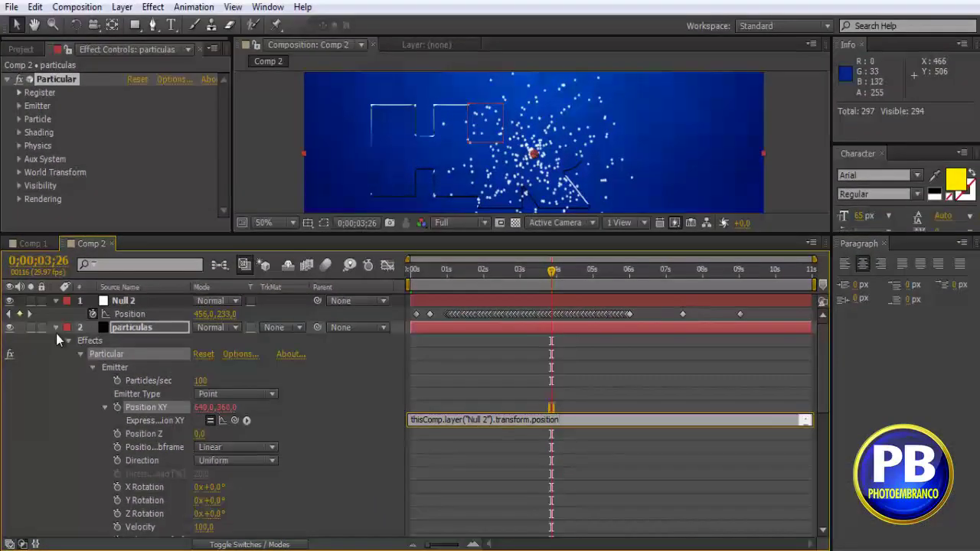
pyautogui.click(56, 333)
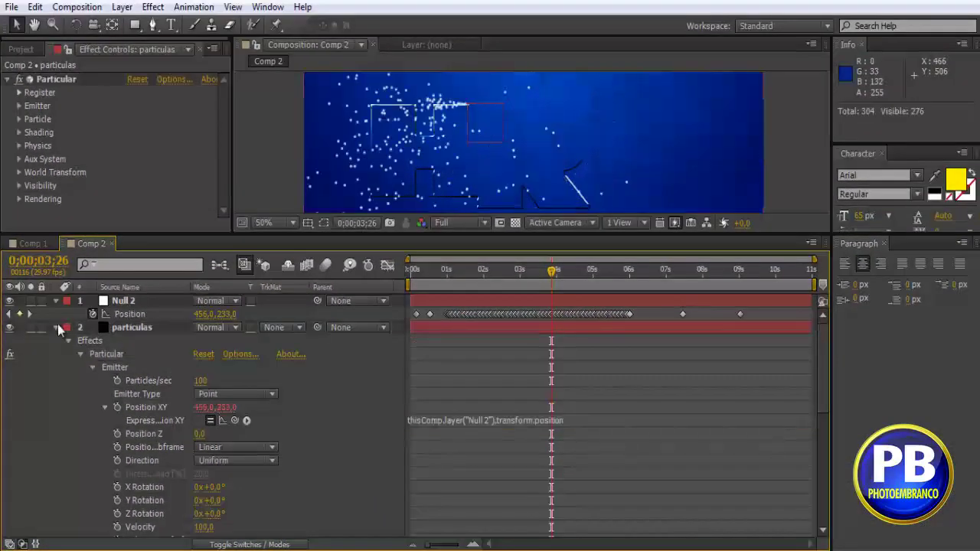
pyautogui.click(55, 301)
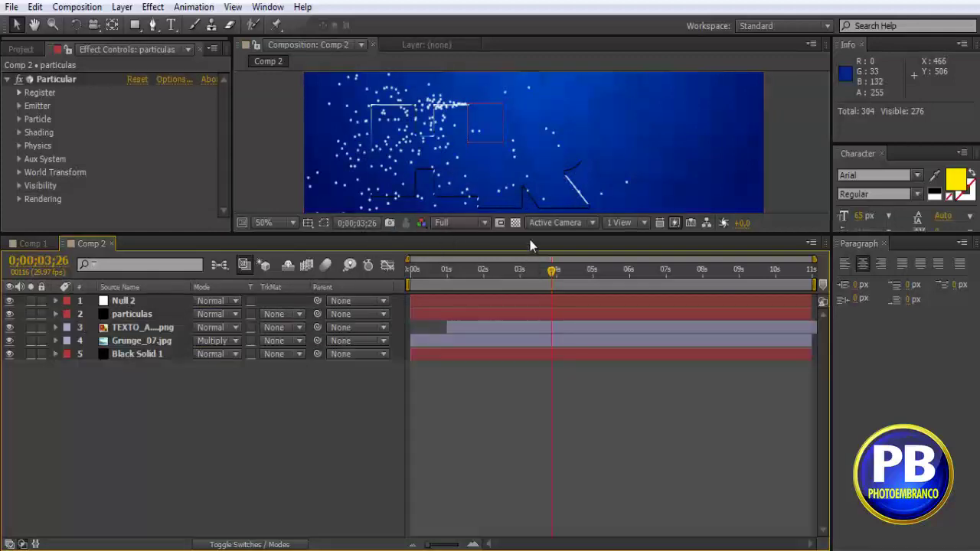
pyautogui.moveTo(529, 233); pyautogui.dragTo(520, 396)
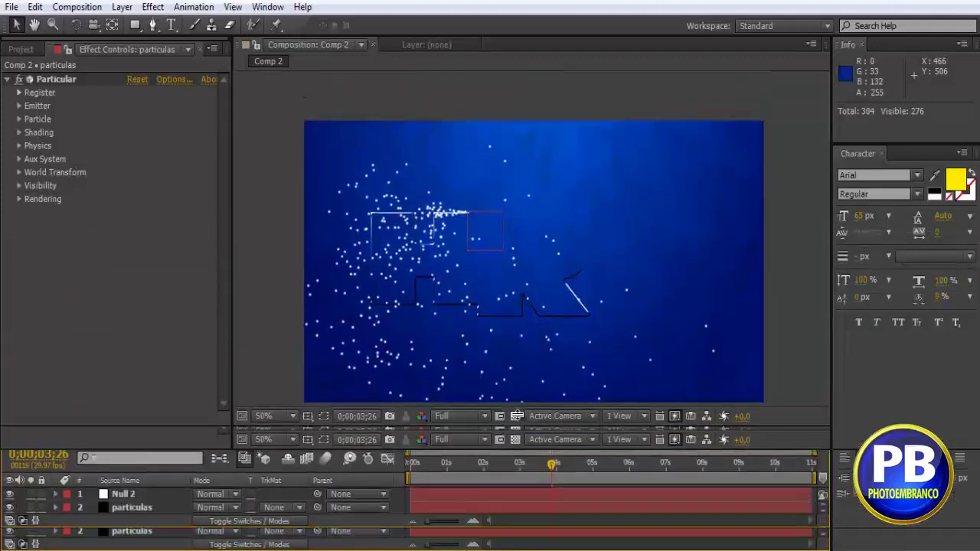
pyautogui.moveTo(513, 441)
pyautogui.mouseDown()
pyautogui.moveTo(497, 465)
pyautogui.moveTo(551, 443)
pyautogui.mouseUp()
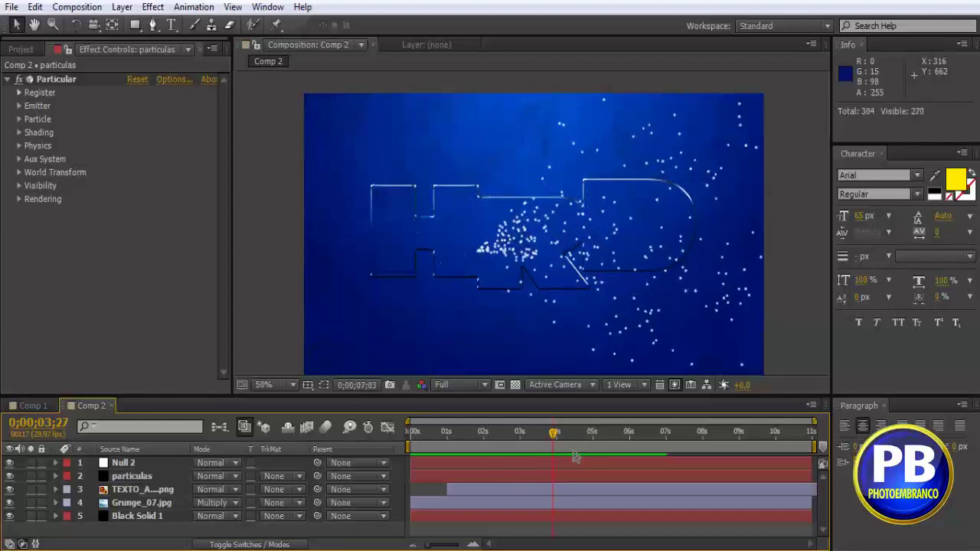
pyautogui.click(555, 435)
pyautogui.moveTo(555, 435); pyautogui.dragTo(689, 434)
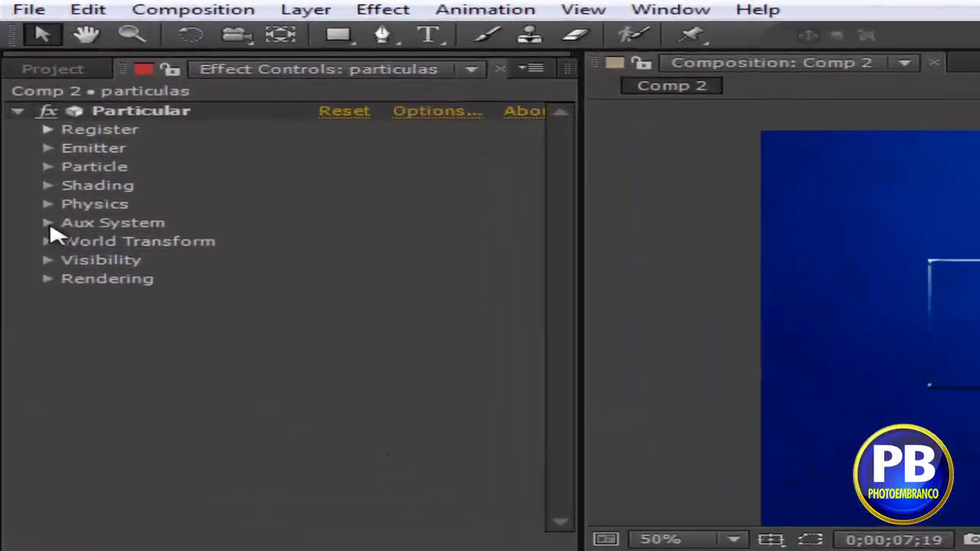
# Set Aux System Emit to Continuously, 100 particles/sec, and size 1
pyautogui.click(19, 159)
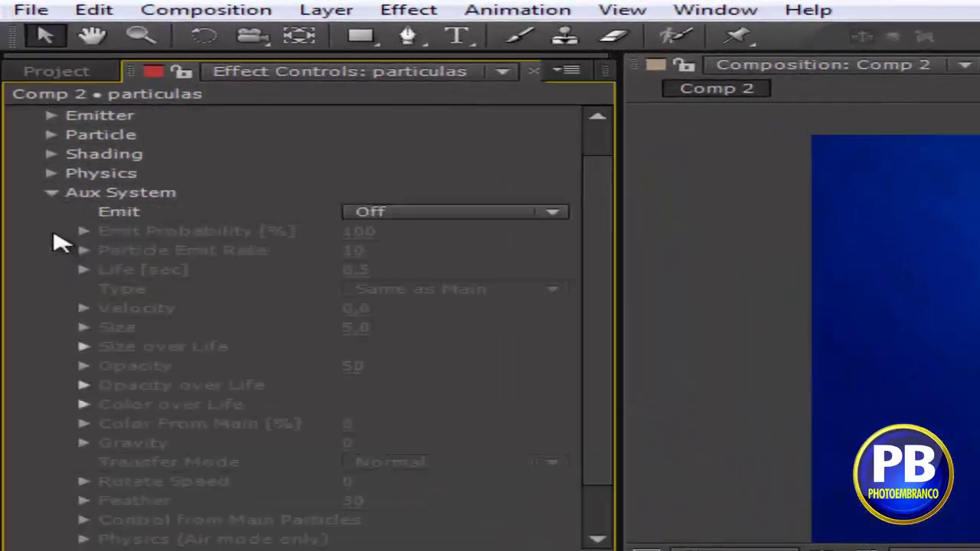
pyautogui.click(552, 213)
pyautogui.click(459, 287)
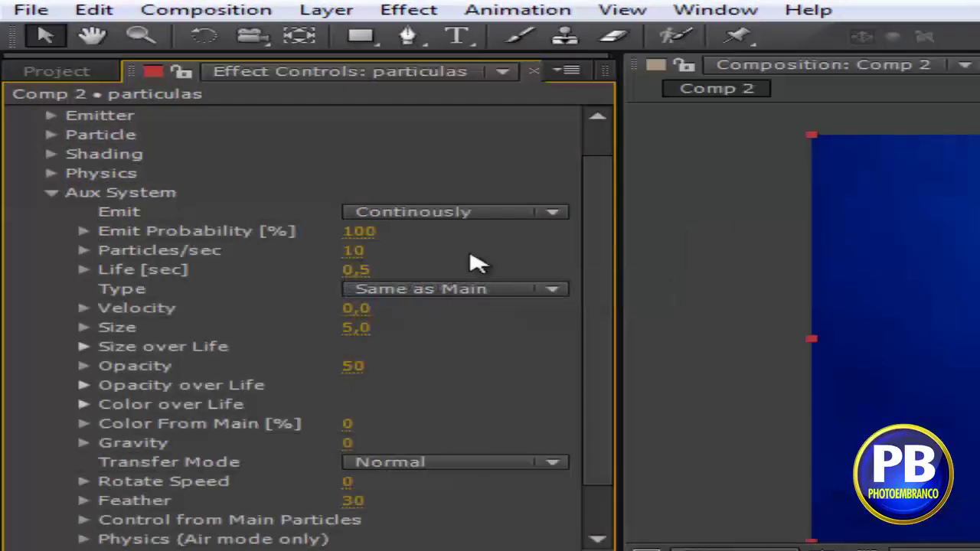
pyautogui.click(354, 251)
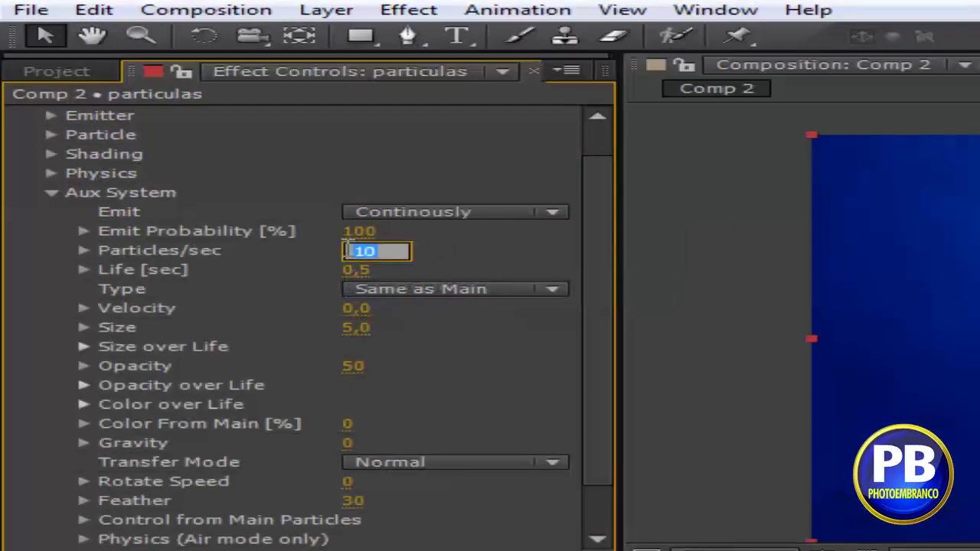
pyautogui.write('0')
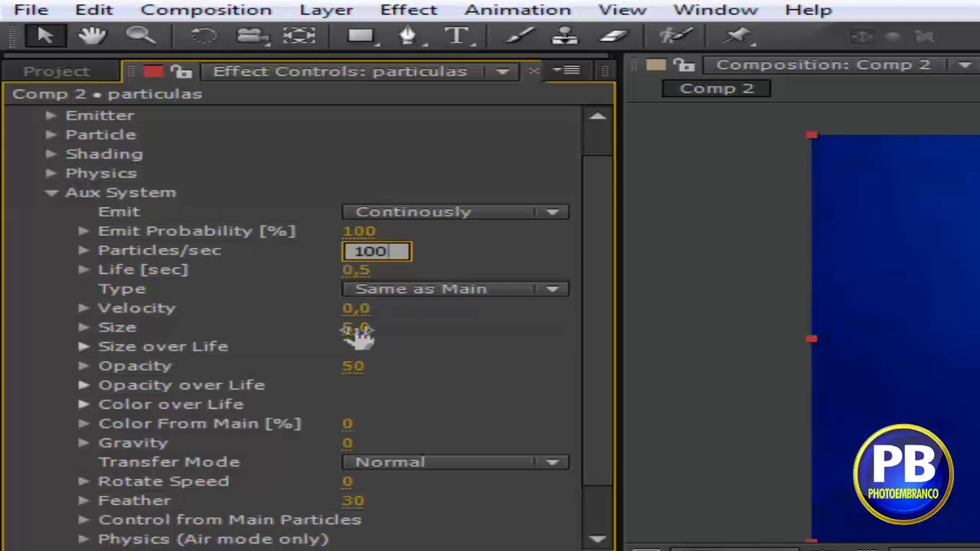
pyautogui.click(357, 330)
pyautogui.write('1')
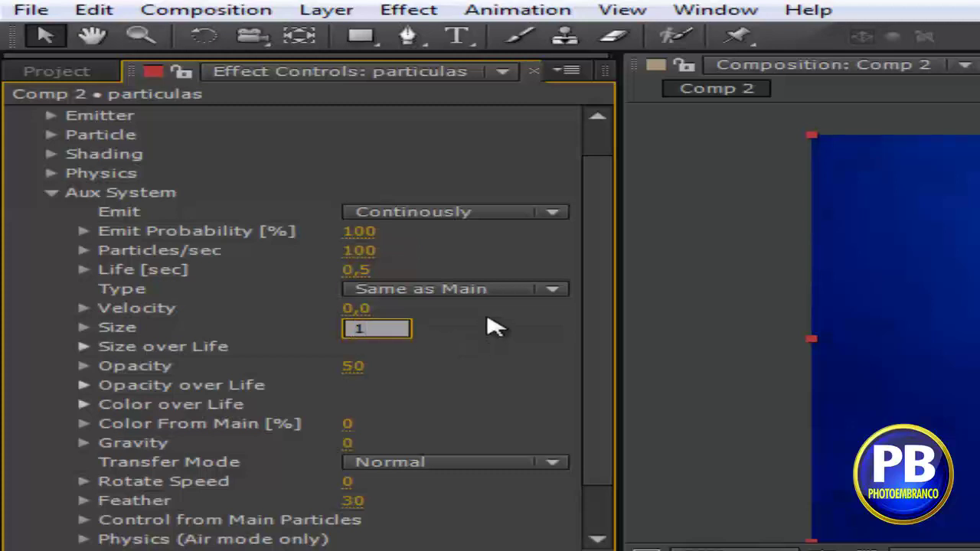
pyautogui.press('Return')
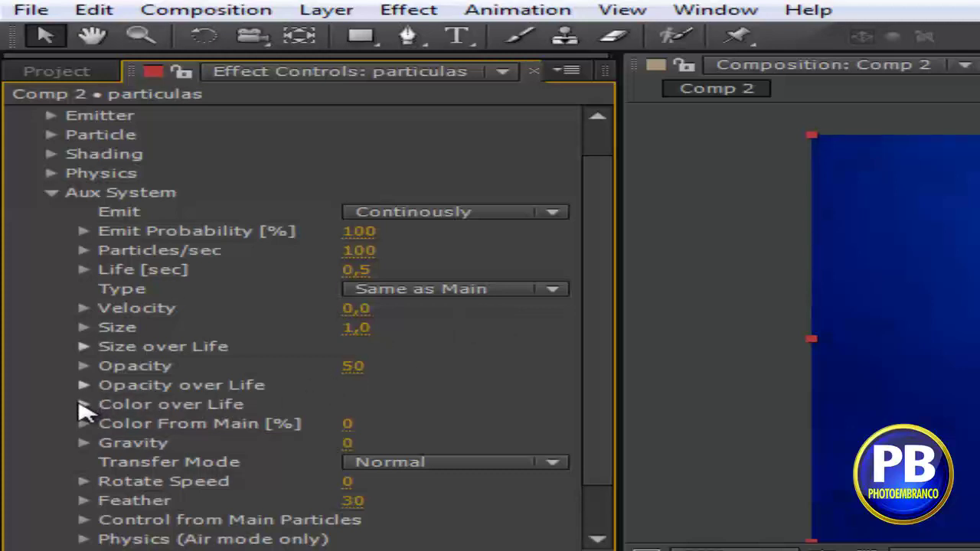
# Set the auxiliary Color From Main to 95% and Gravity to 20
pyautogui.click(84, 405)
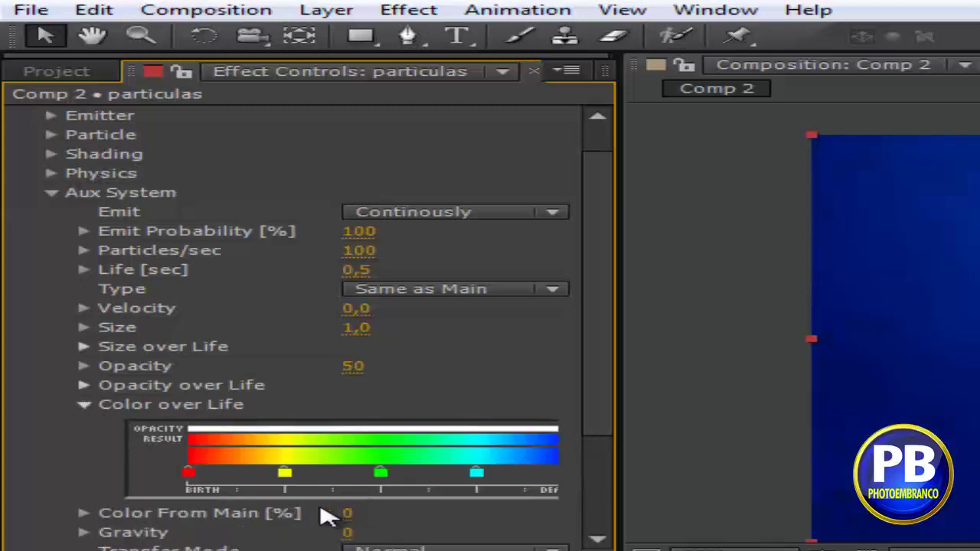
pyautogui.click(348, 514)
pyautogui.write('95')
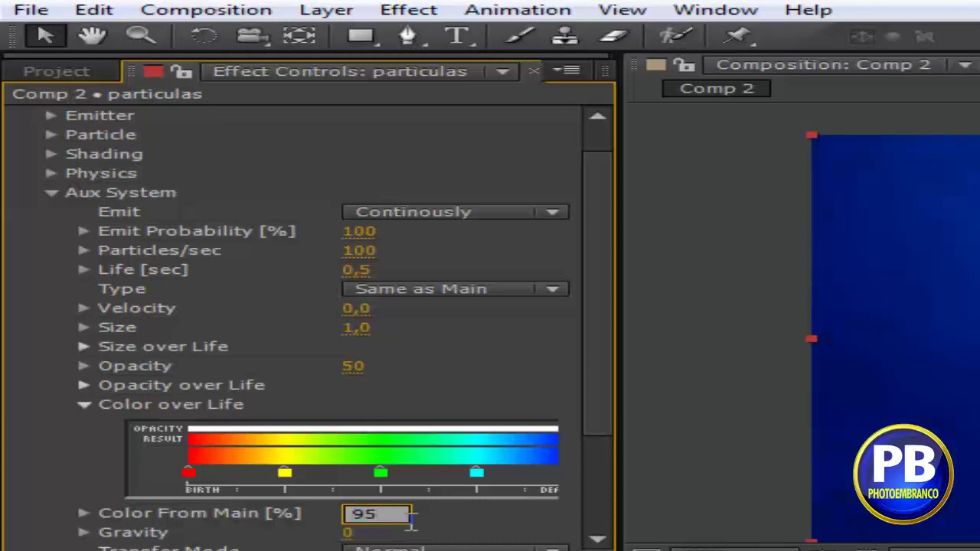
pyautogui.click(491, 520)
pyautogui.click(349, 533)
pyautogui.write('20')
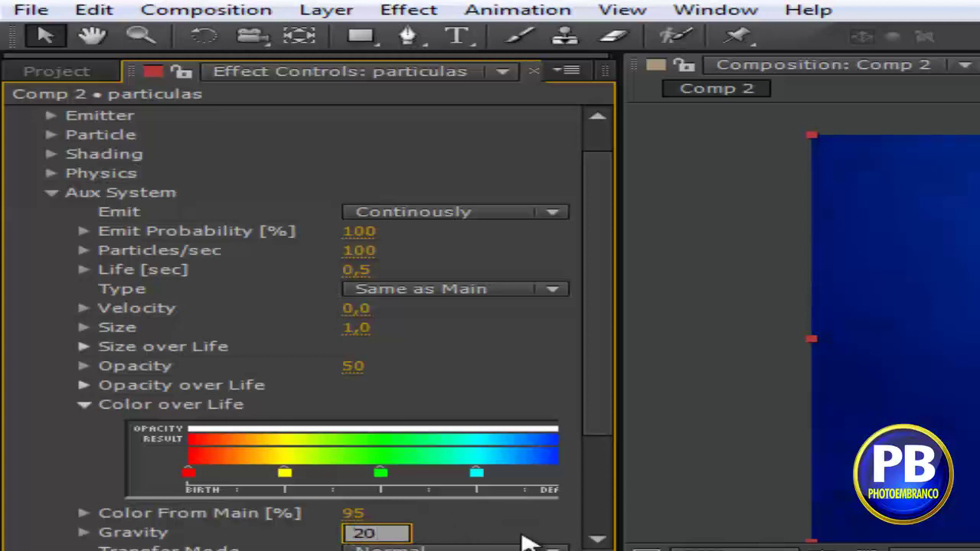
pyautogui.press('Return')
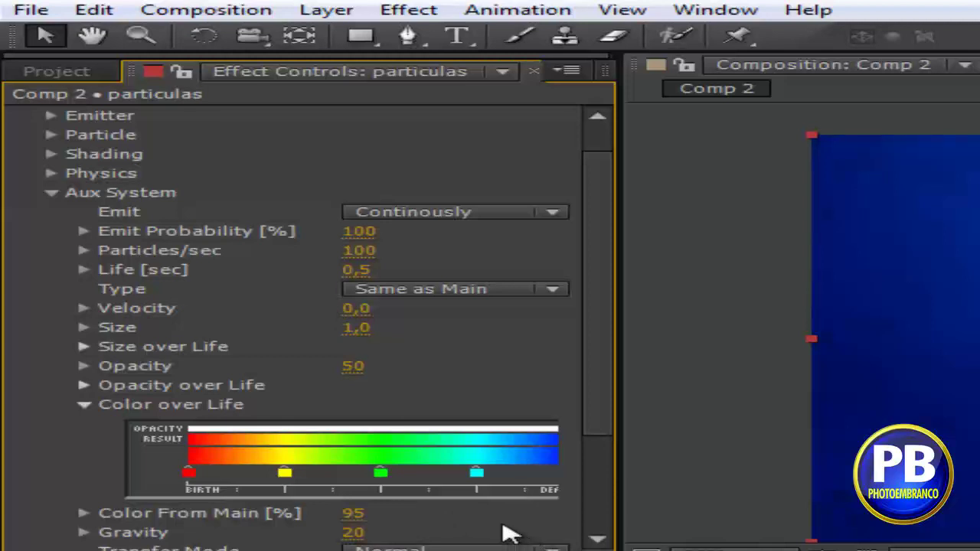
pyautogui.scroll(2, 34, 191)
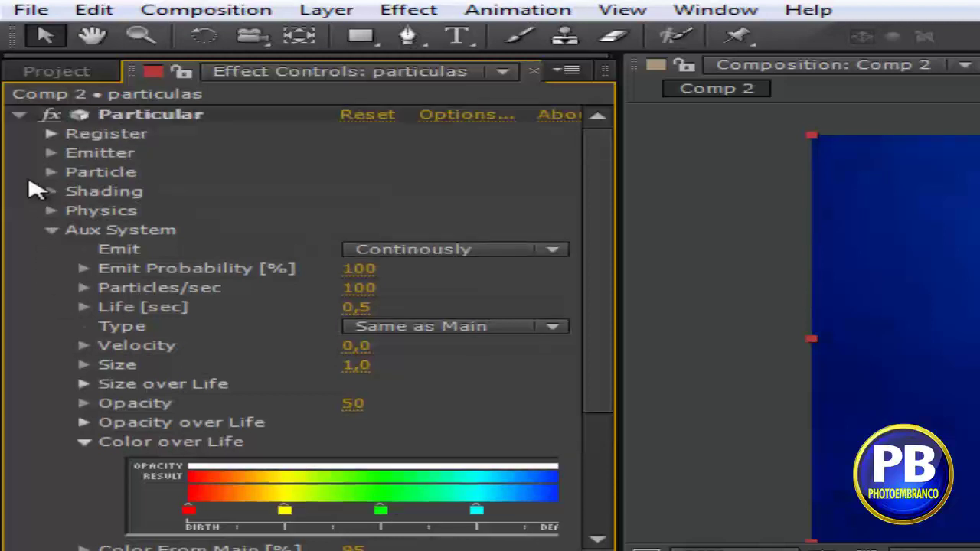
# Set the Particular emitter's Direction to Directional and Velocity Random to 0
pyautogui.click(51, 229)
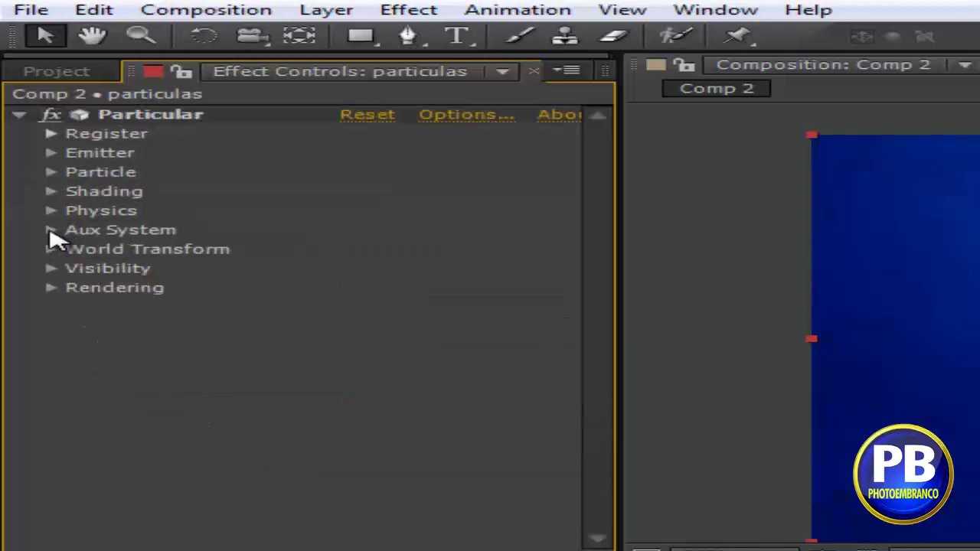
pyautogui.click(51, 153)
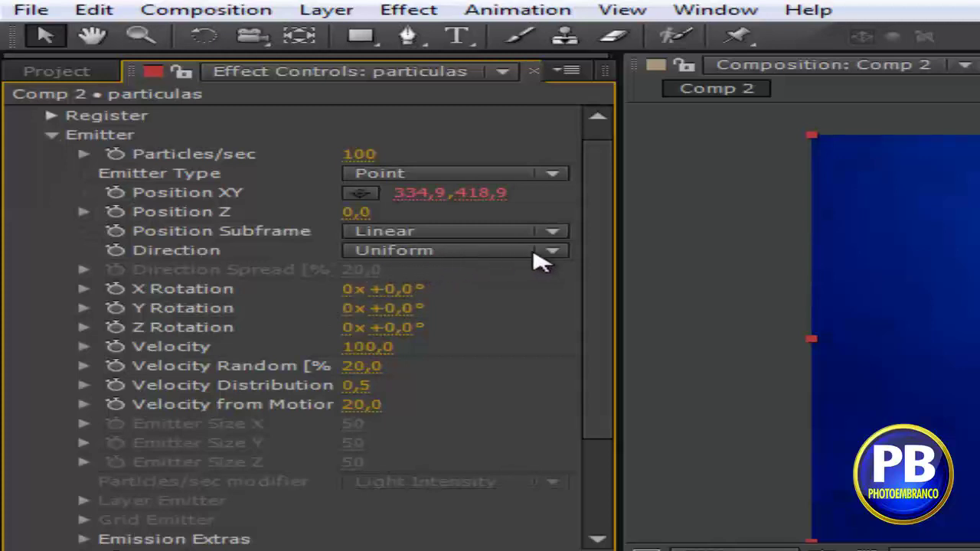
pyautogui.click(553, 251)
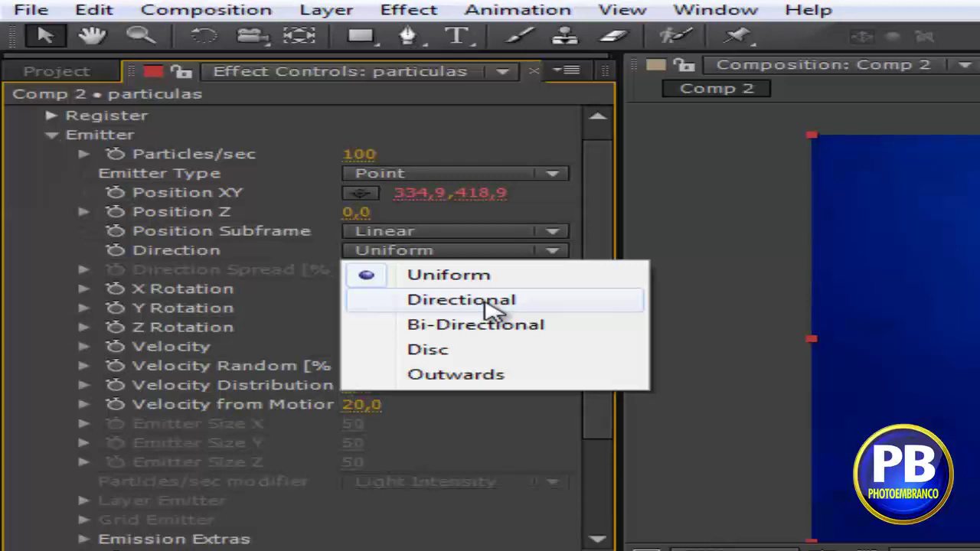
pyautogui.click(490, 305)
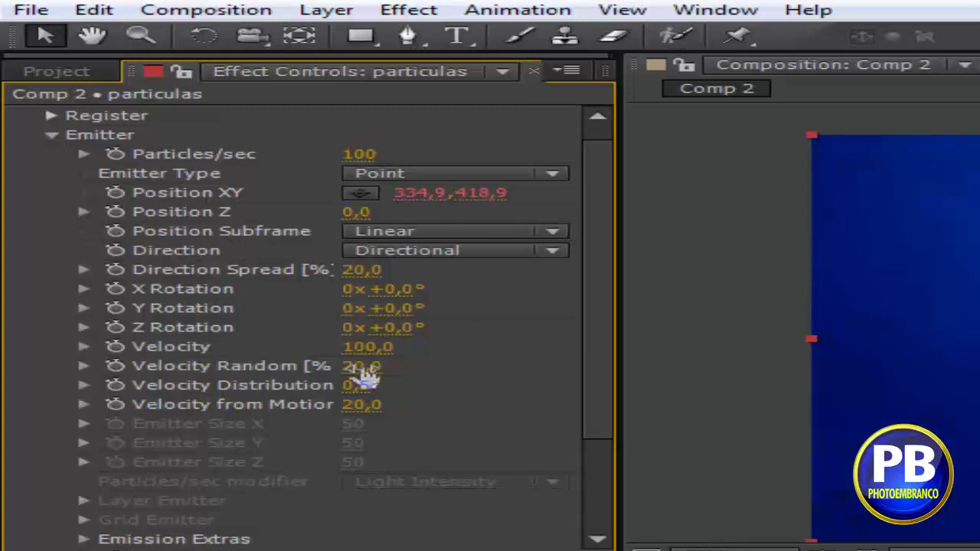
pyautogui.click(363, 368)
pyautogui.write('0')
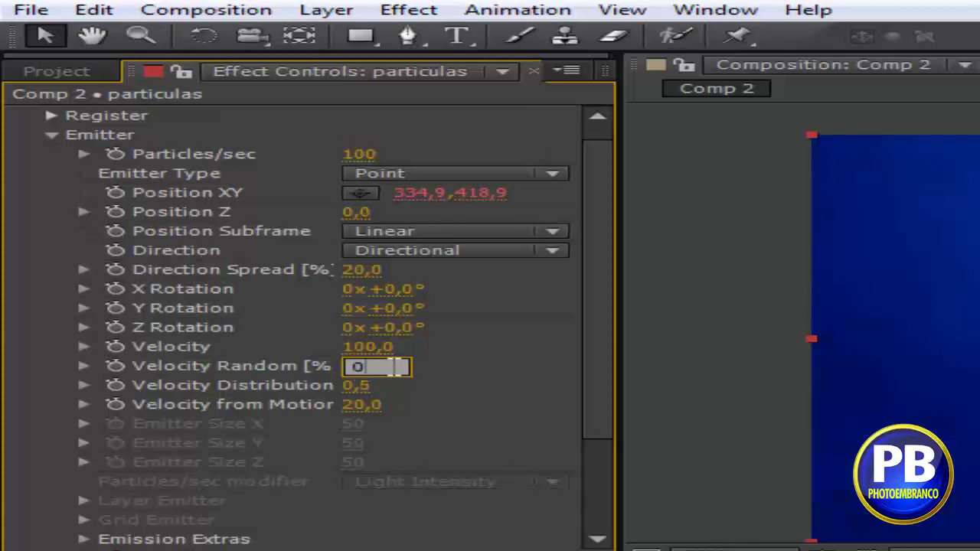
pyautogui.press('Return')
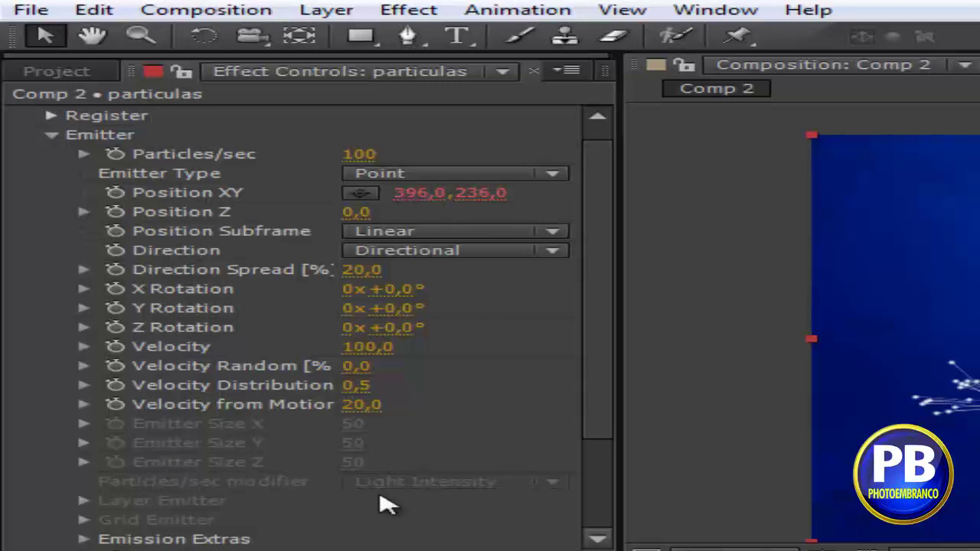
# Set particle Life to 1,2 seconds, Size to 0, and Size Random to 100%
pyautogui.click(50, 135)
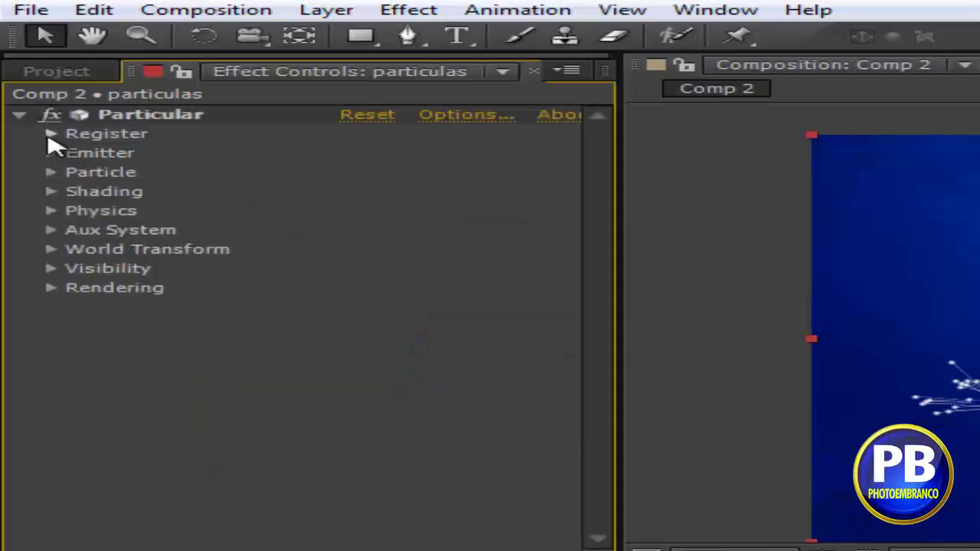
pyautogui.click(52, 172)
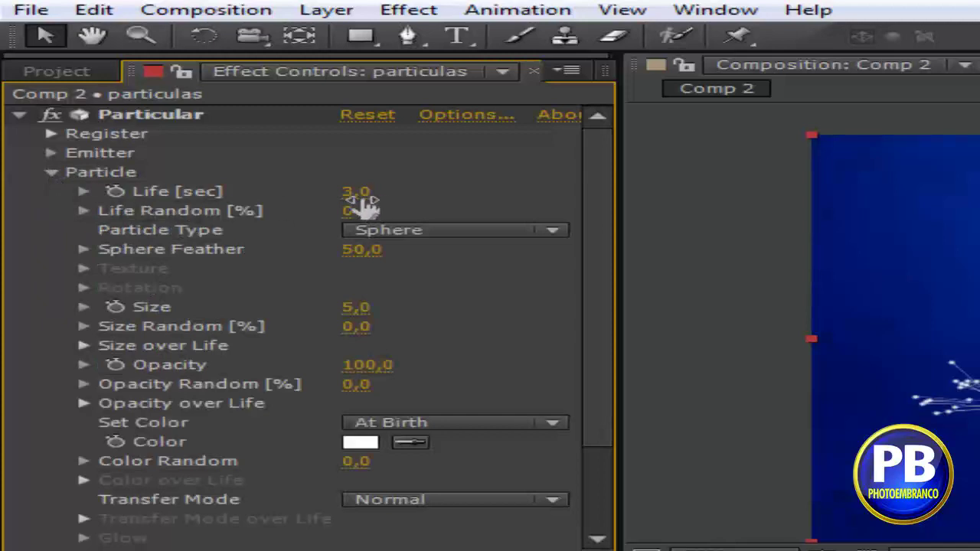
pyautogui.click(359, 193)
pyautogui.write('1,2')
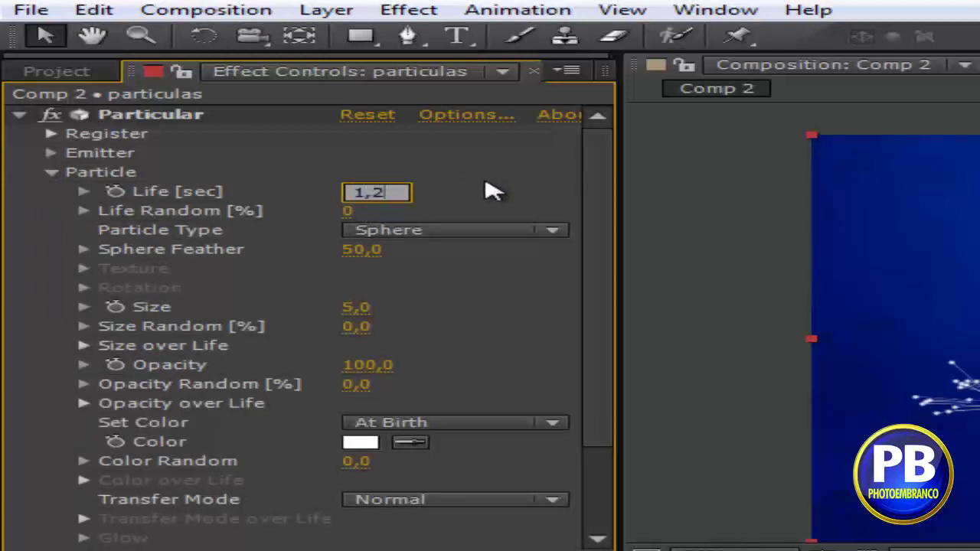
pyautogui.press('Return')
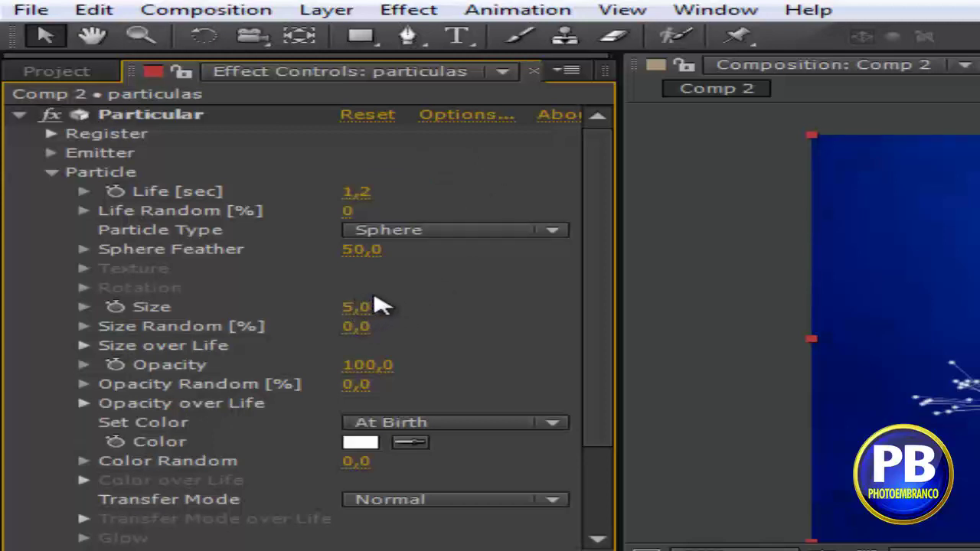
pyautogui.click(360, 306)
pyautogui.write('0')
pyautogui.press('Return')
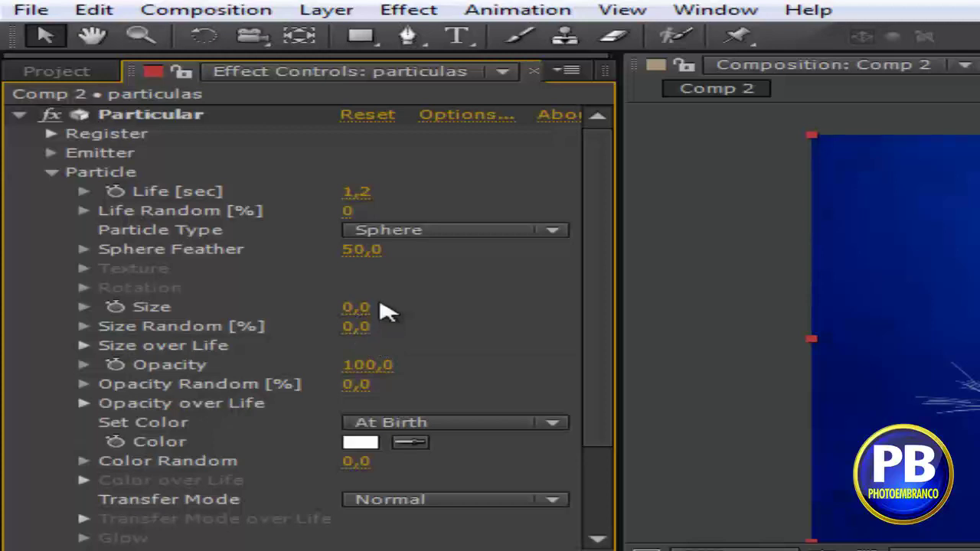
pyautogui.click(358, 325)
pyautogui.write('100')
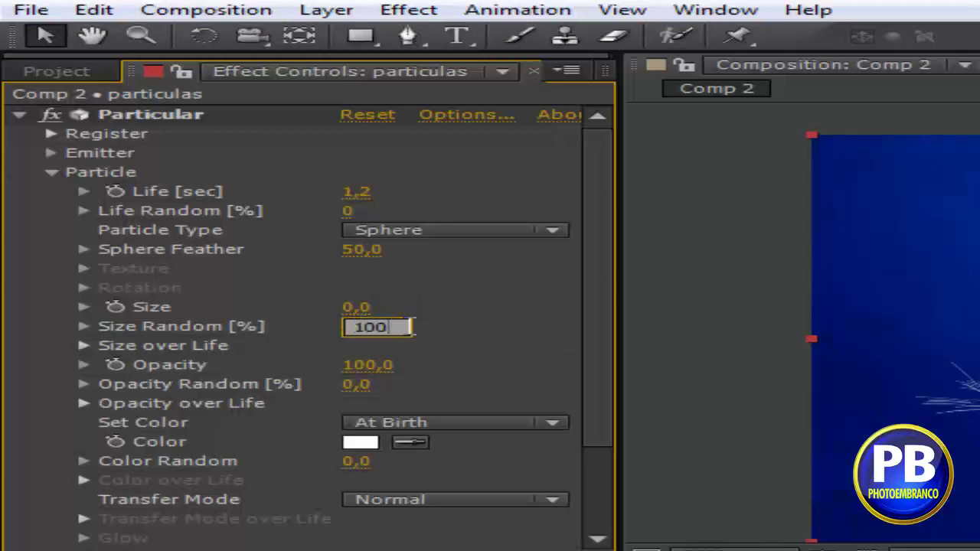
pyautogui.press('Return')
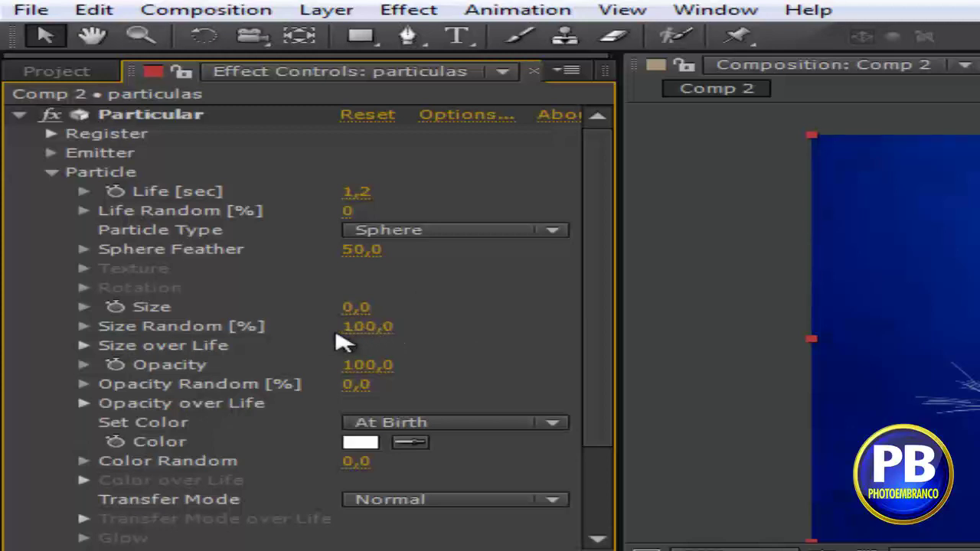
# Make the particle colour light blue and collapse the Particle settings
pyautogui.click(361, 446)
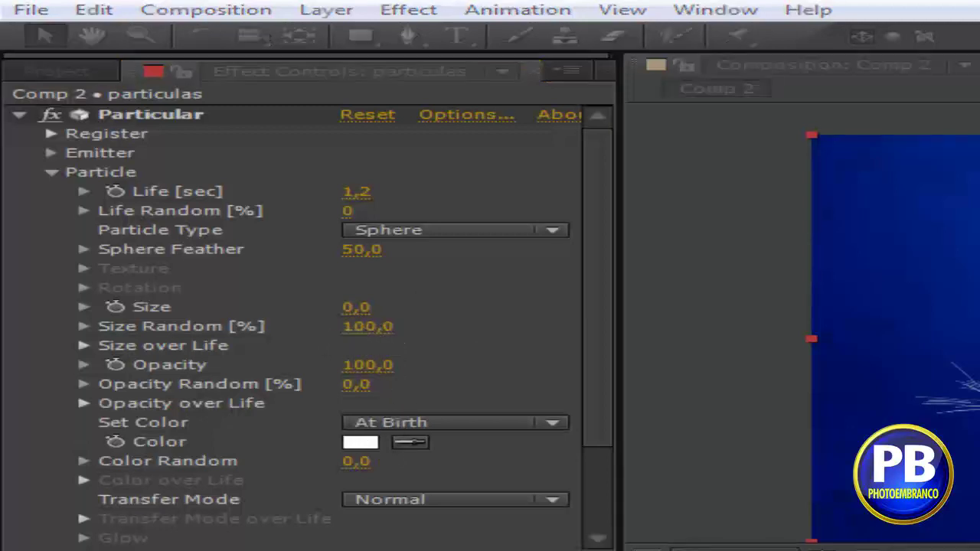
pyautogui.press('Return')
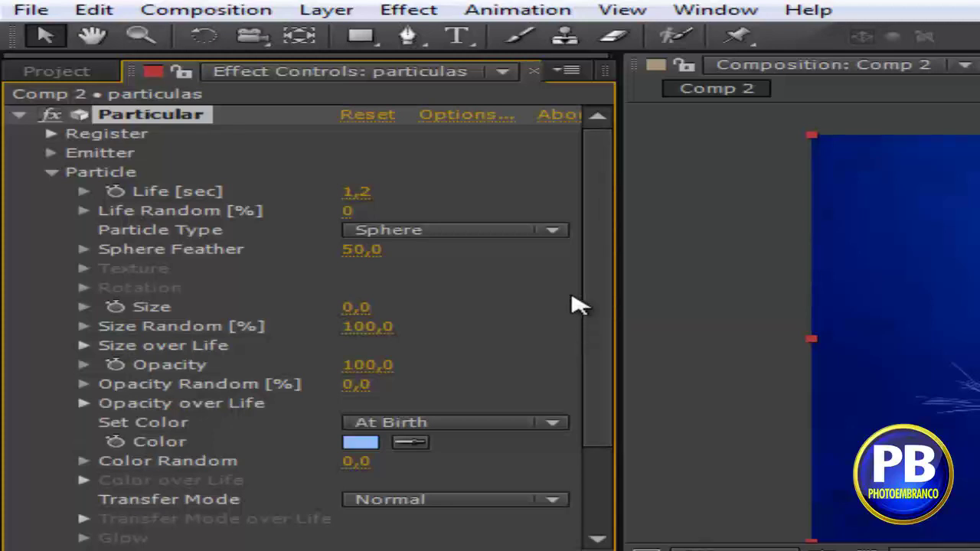
pyautogui.click(50, 173)
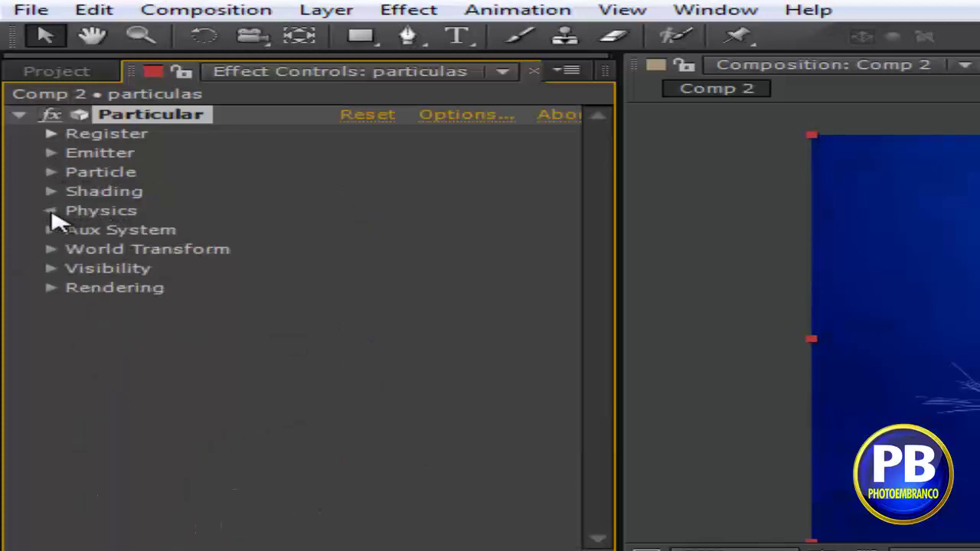
# In Particular's Physics > Air, set Spin Frequency 5, Fade-in Spin 2 and Wind X 2
pyautogui.click(50, 210)
pyautogui.click(81, 289)
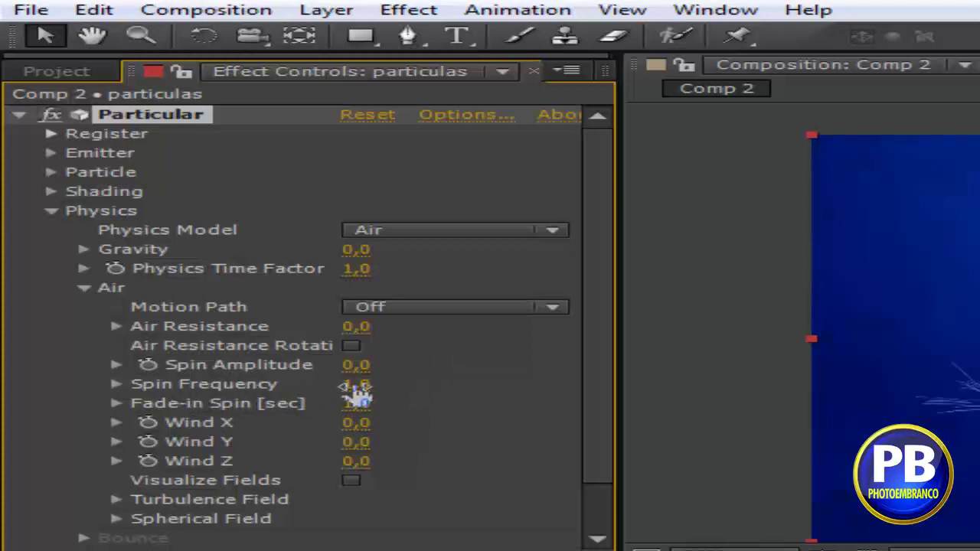
pyautogui.click(356, 386)
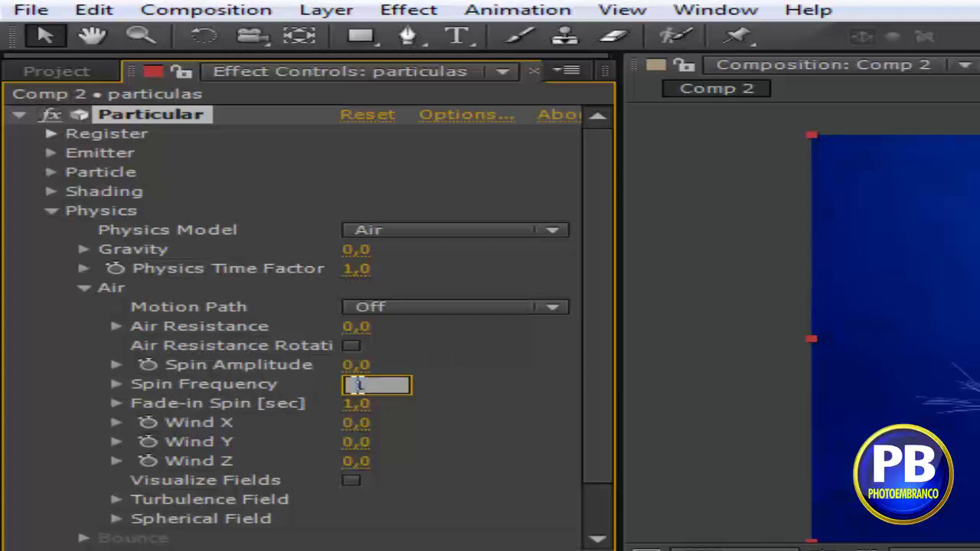
pyautogui.write('95')
pyautogui.click(360, 405)
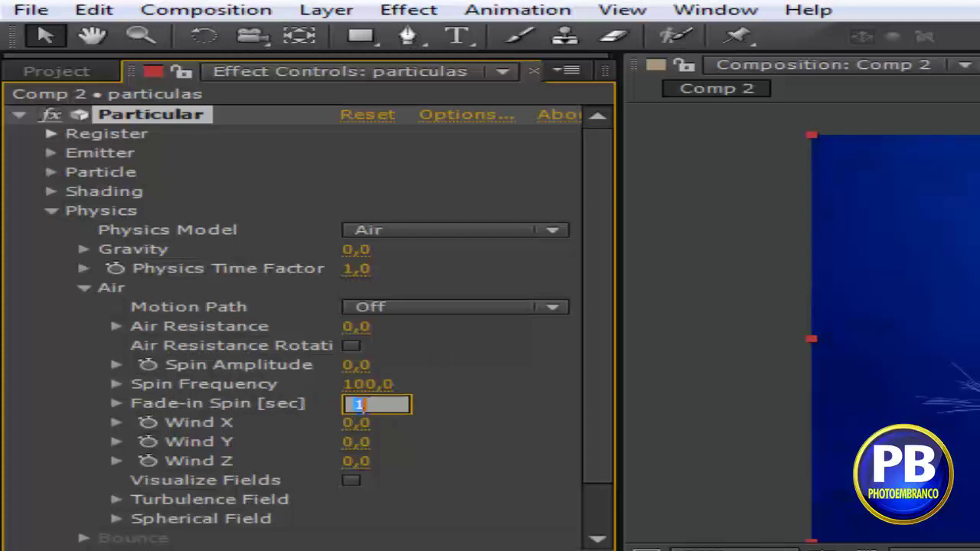
pyautogui.write('2')
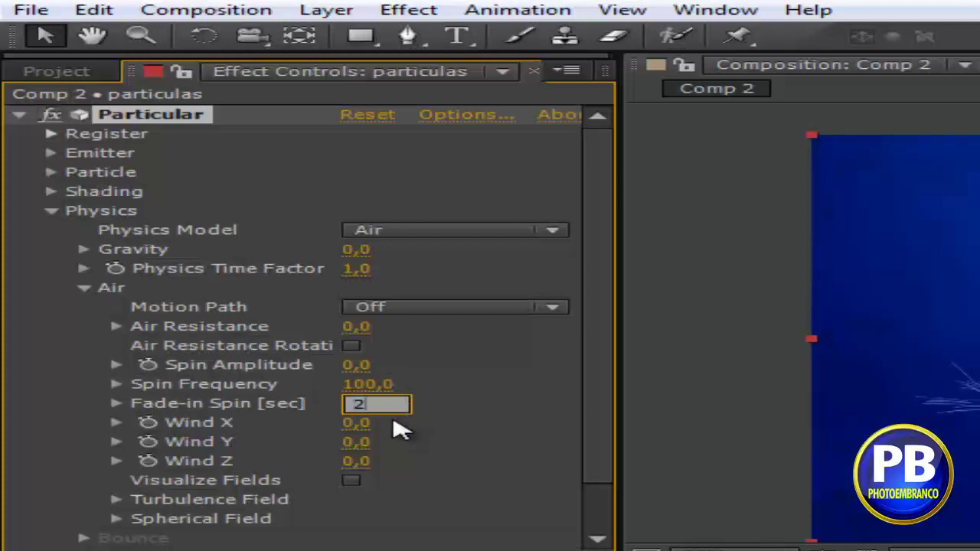
pyautogui.click(354, 423)
pyautogui.write('2')
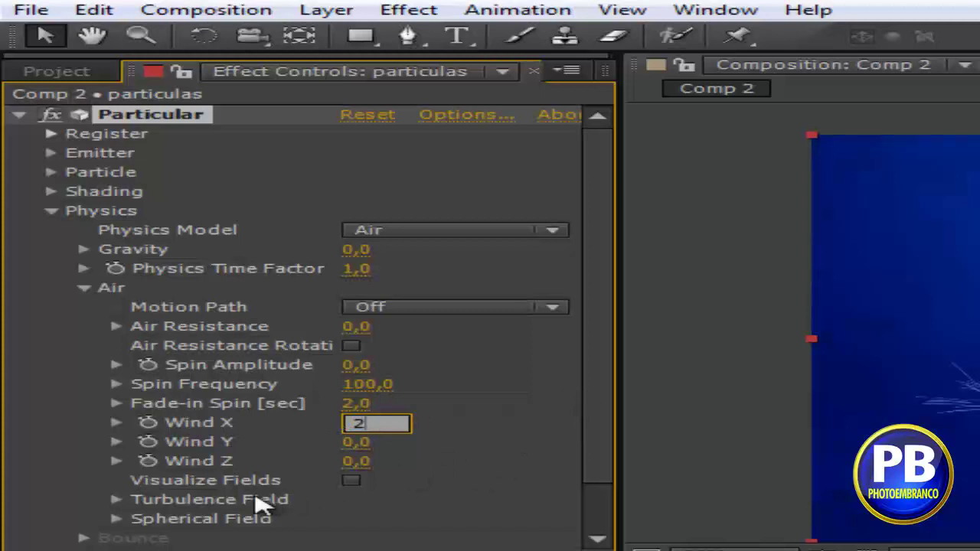
# In Turbulence Field, set Affect Size 5 and Affect Position 215
pyautogui.click(117, 499)
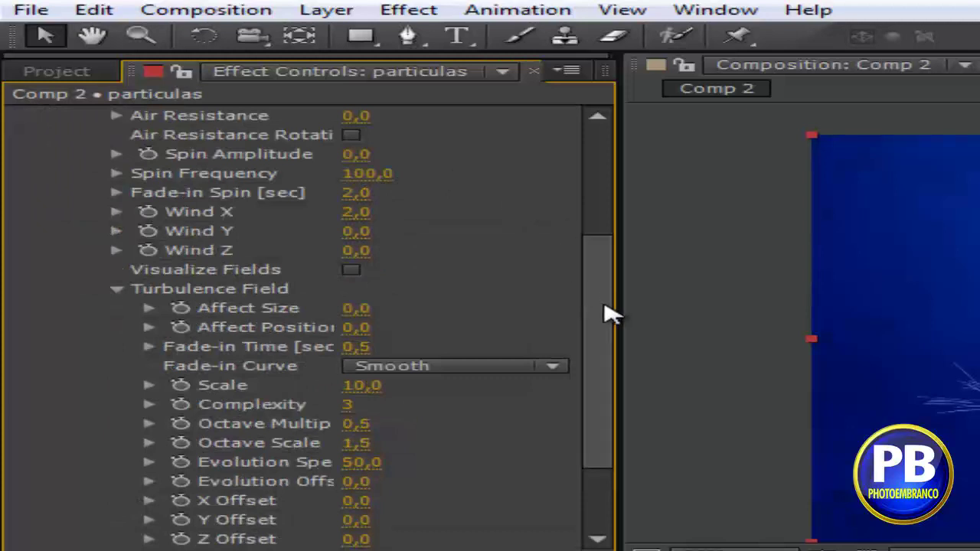
pyautogui.moveTo(605, 314); pyautogui.dragTo(604, 284)
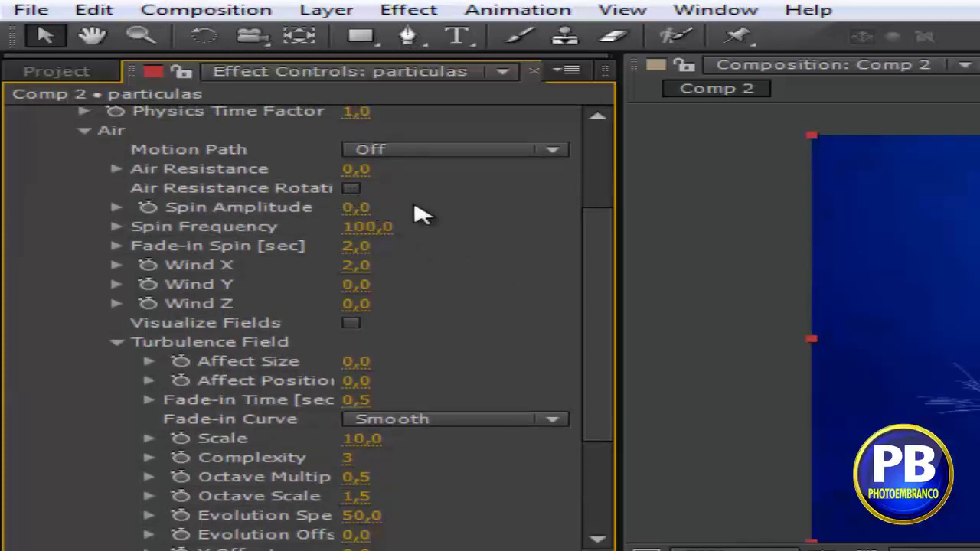
pyautogui.click(374, 226)
pyautogui.press('Return')
pyautogui.click(357, 363)
pyautogui.write('5')
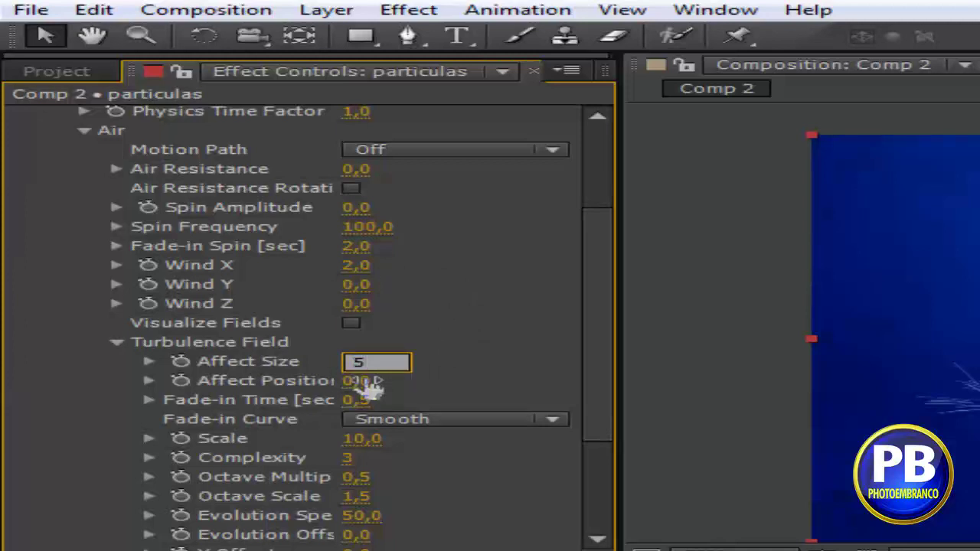
pyautogui.click(360, 380)
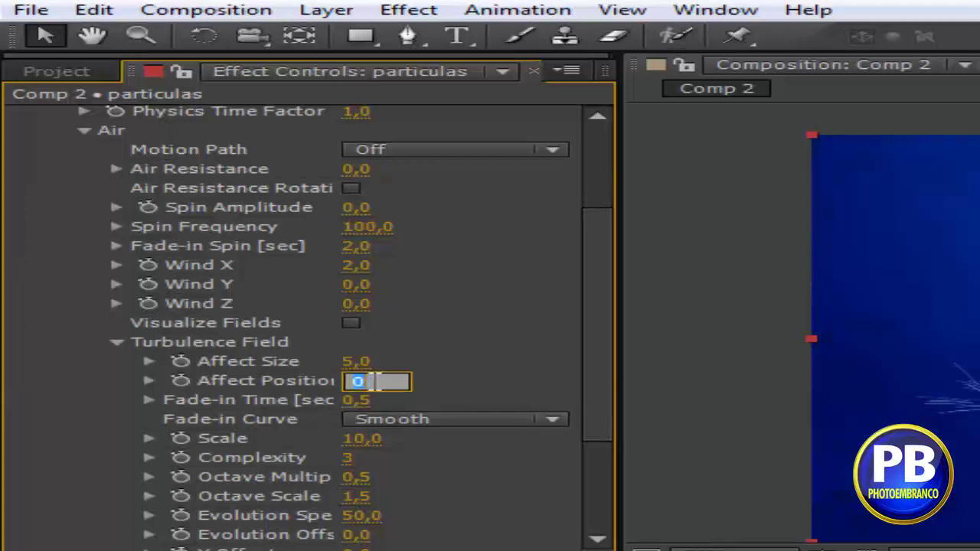
pyautogui.write('21')
pyautogui.write('5')
pyautogui.press('Return')
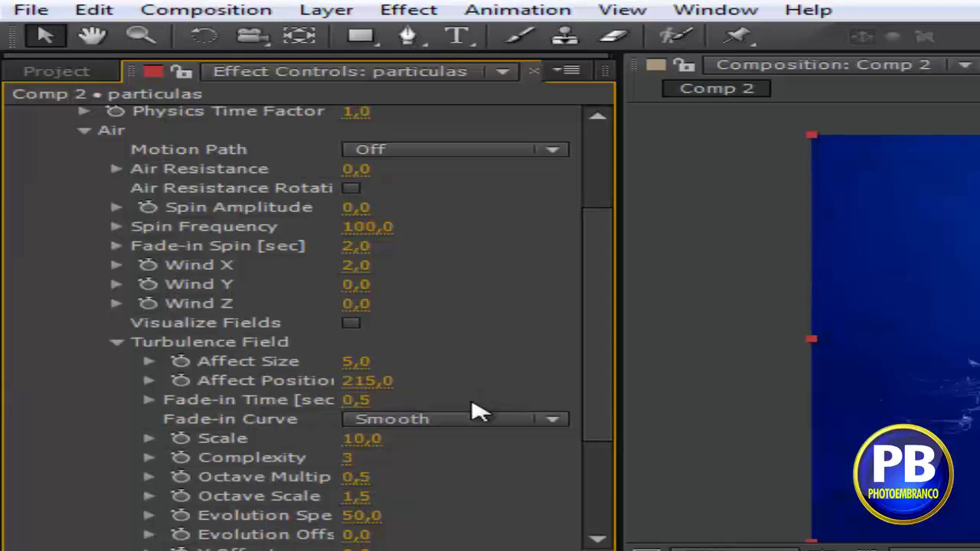
# Set Turbulence Complexity to 1 and Move with Wind to 100
pyautogui.click(347, 457)
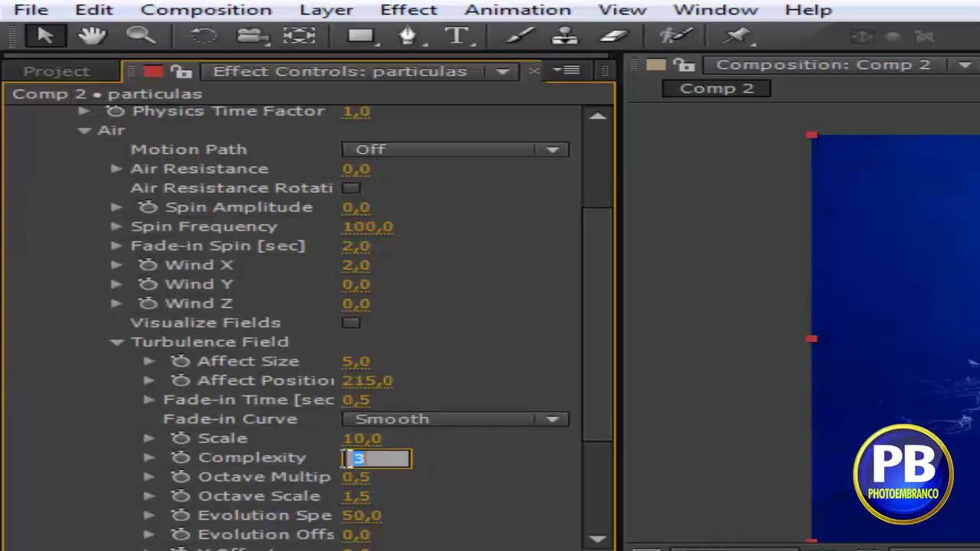
pyautogui.write('1')
pyautogui.moveTo(587, 401); pyautogui.dragTo(587, 471)
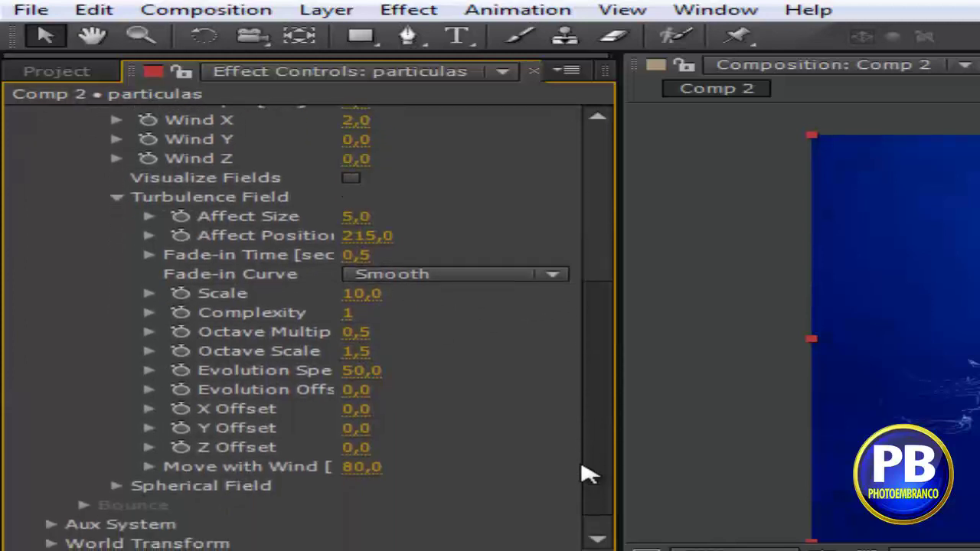
pyautogui.click(361, 467)
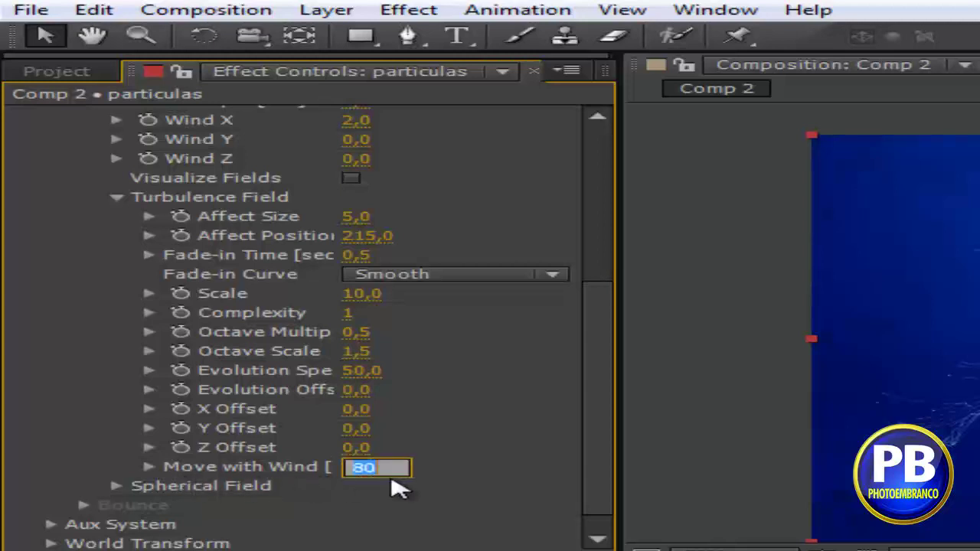
pyautogui.write('100')
pyautogui.press('Return')
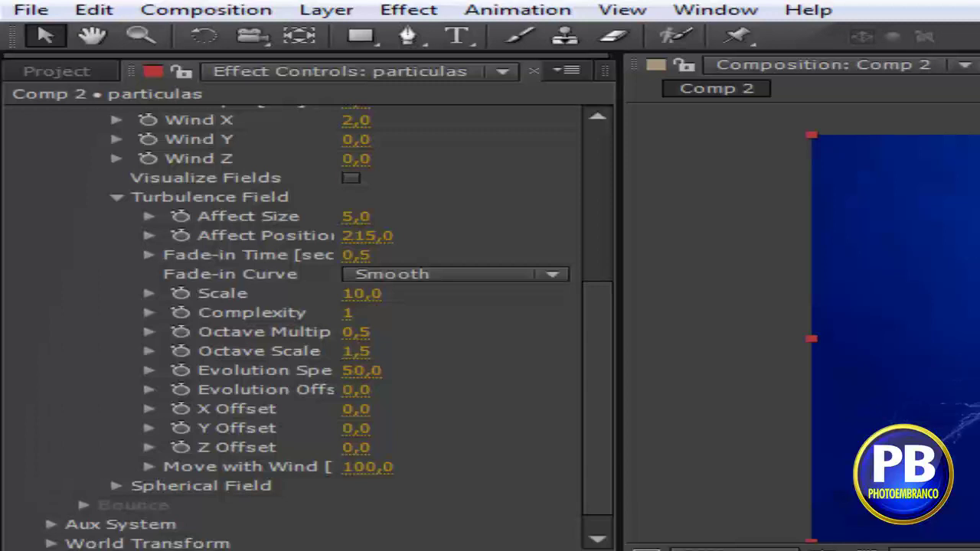
# Show Null 2's Position keyframes and move the time to about 0;00;08;26
pyautogui.scroll(3, 278, 347)
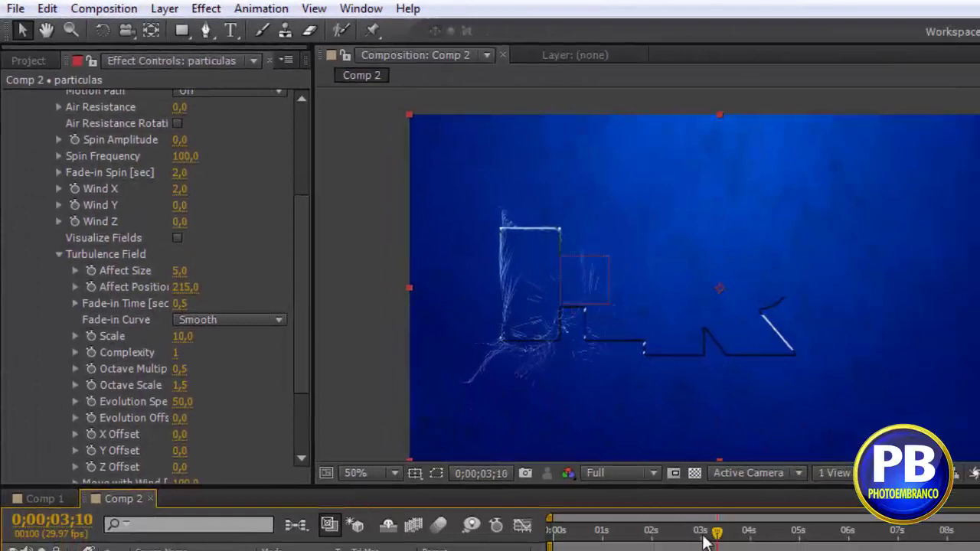
pyautogui.moveTo(729, 533); pyautogui.dragTo(615, 532)
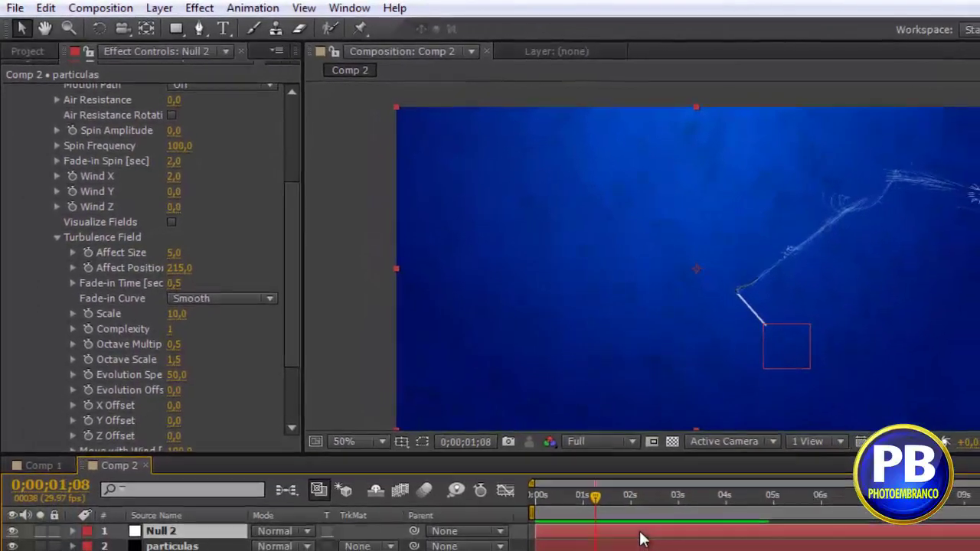
pyautogui.click(638, 530)
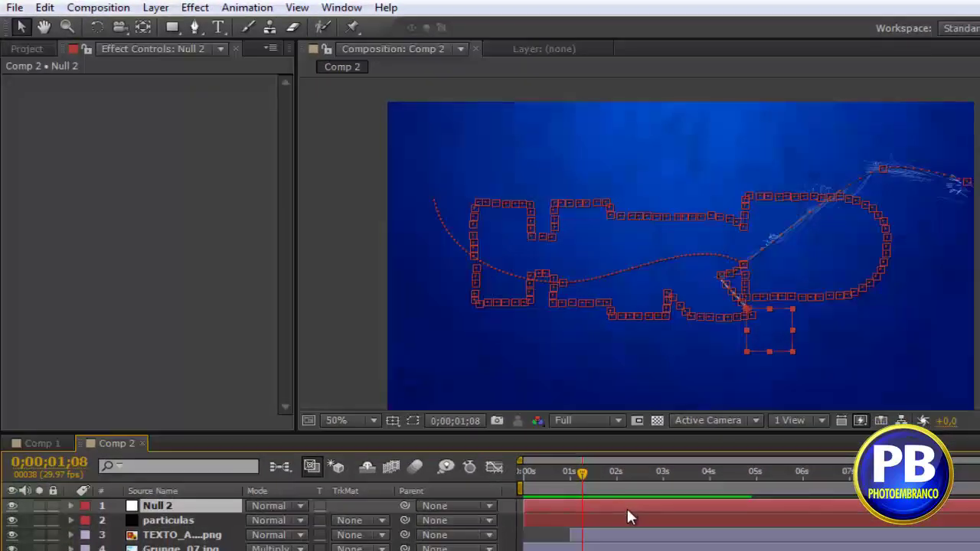
pyautogui.press('p')
pyautogui.moveTo(585, 471)
pyautogui.mouseDown()
pyautogui.moveTo(930, 472)
pyautogui.moveTo(949, 532)
pyautogui.mouseUp()
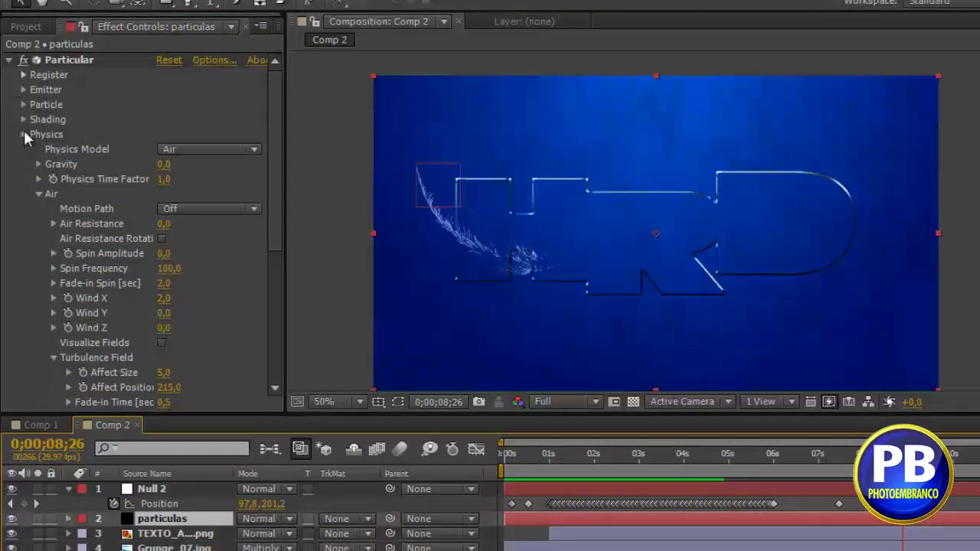
# Collapse Physics and open Particular's Emitter settings to edit Particles/sec
pyautogui.click(23, 134)
pyautogui.click(24, 89)
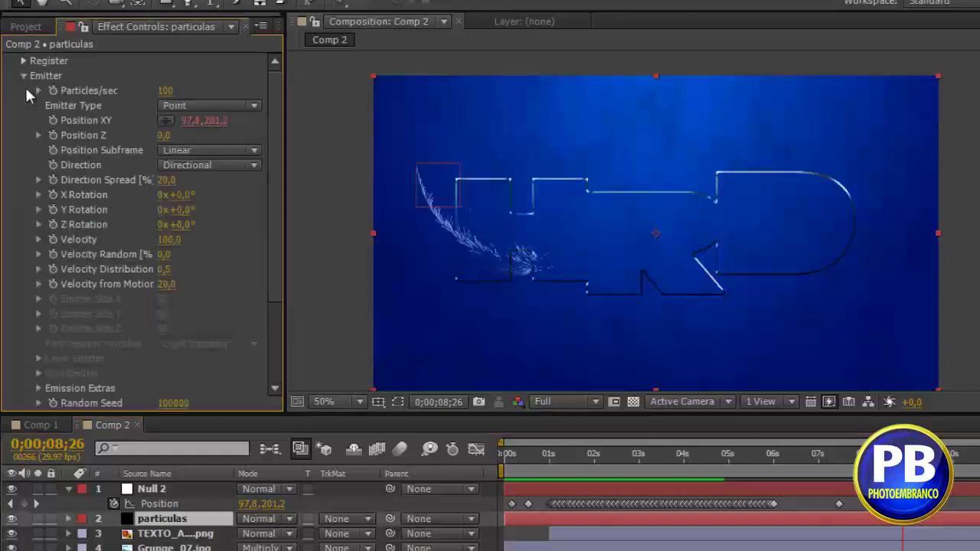
pyautogui.click(165, 91)
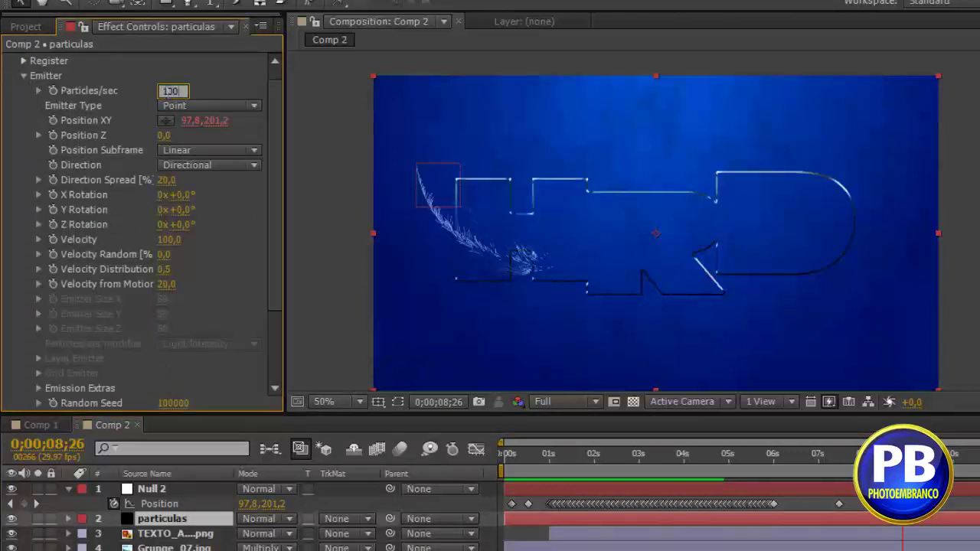
# Keyframe Particles/sec at 1000, then 0 at 9;01 to stop emission
pyautogui.press('Return')
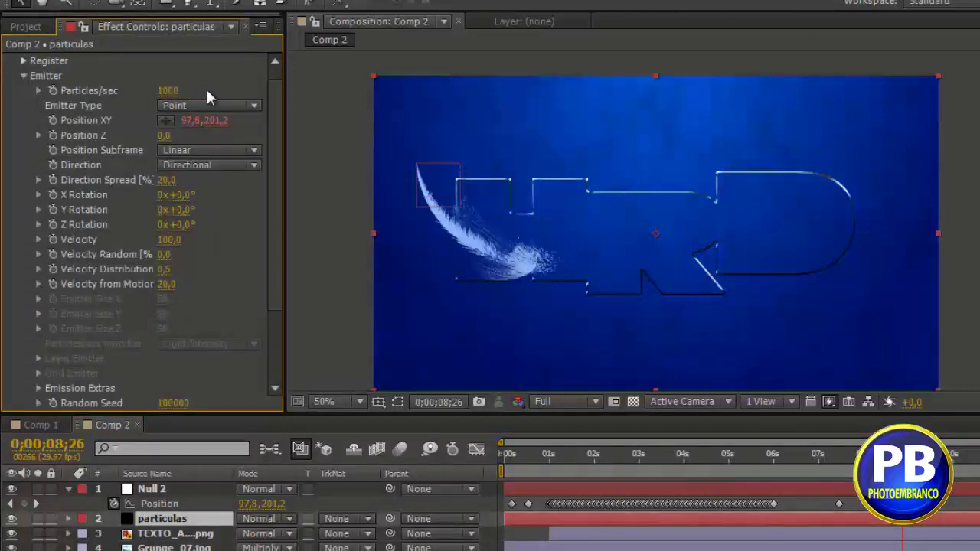
pyautogui.click(54, 89)
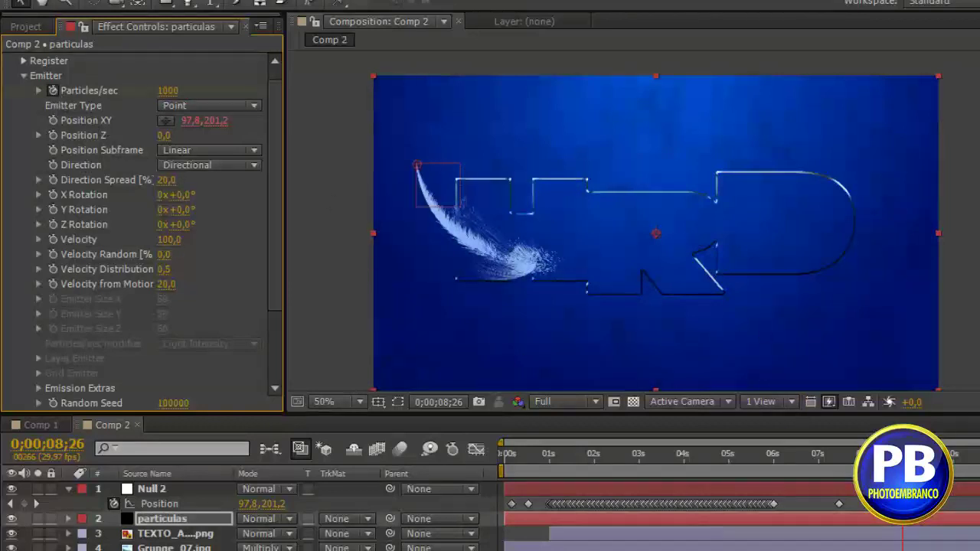
pyautogui.press('space')
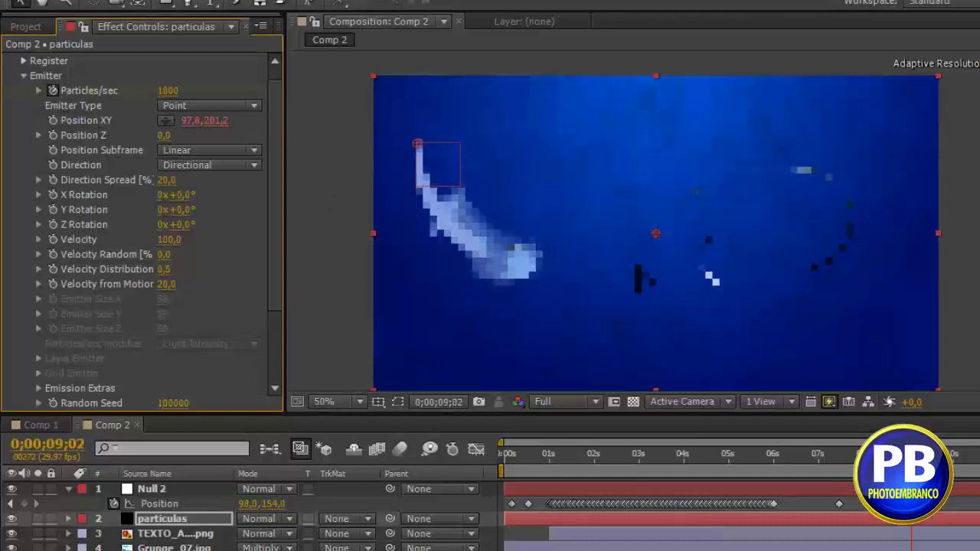
pyautogui.press('pageup')
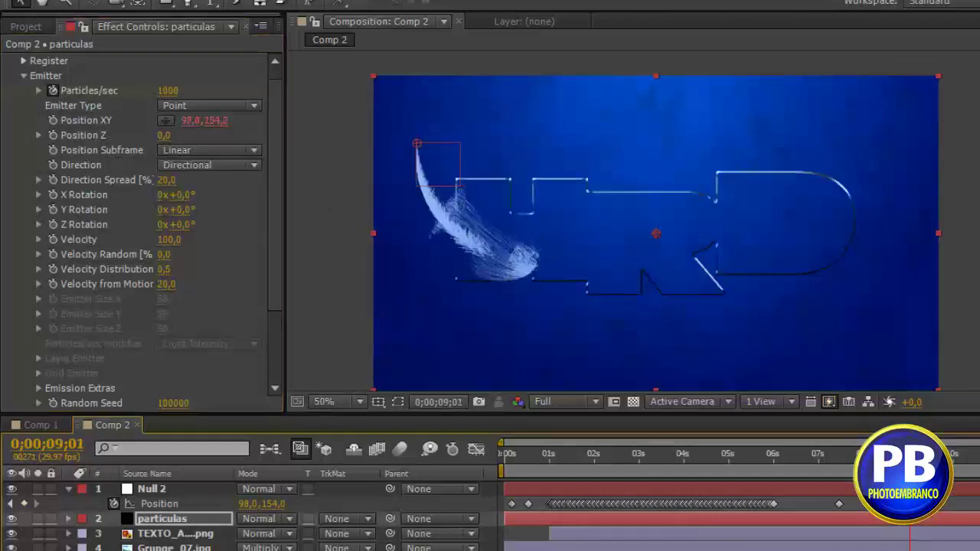
pyautogui.click(172, 90)
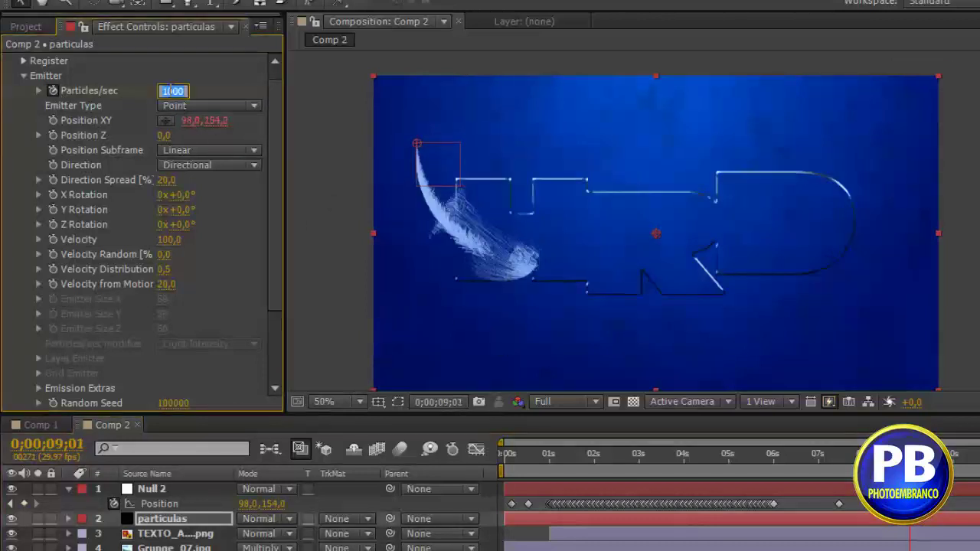
pyautogui.write('0')
pyautogui.press('Return')
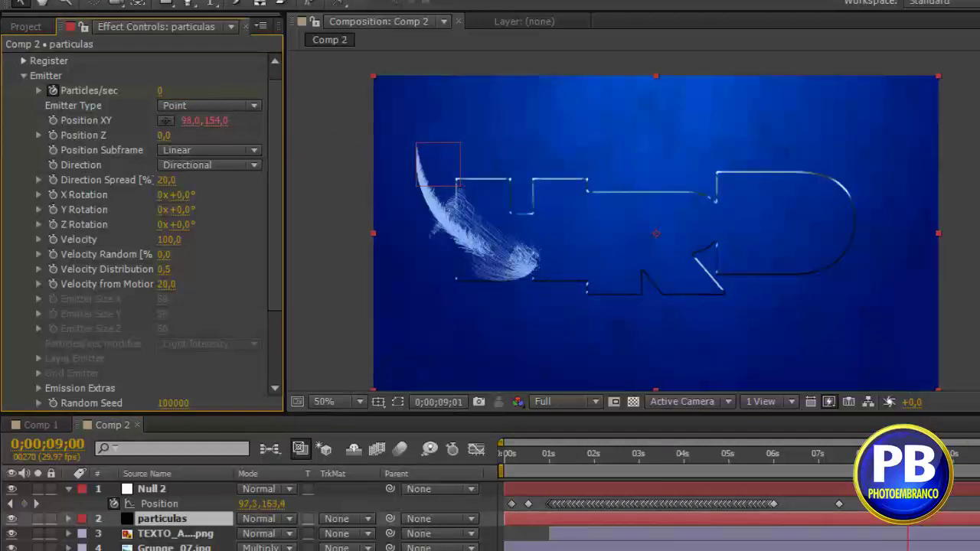
# Preview the particle animation, then collapse Null 2's properties
pyautogui.moveTo(911, 453)
pyautogui.mouseDown()
pyautogui.moveTo(757, 470)
pyautogui.moveTo(657, 454)
pyautogui.mouseUp()
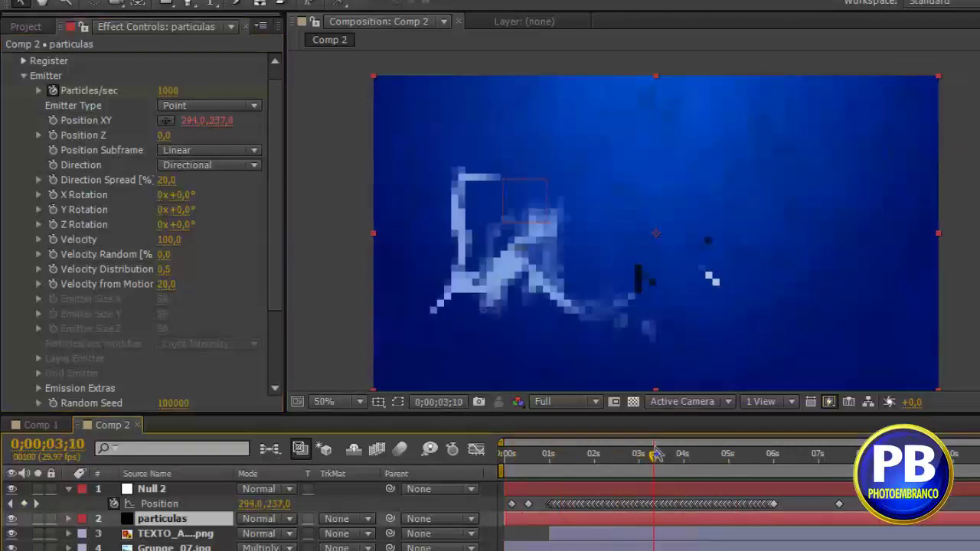
pyautogui.press('KP_0')
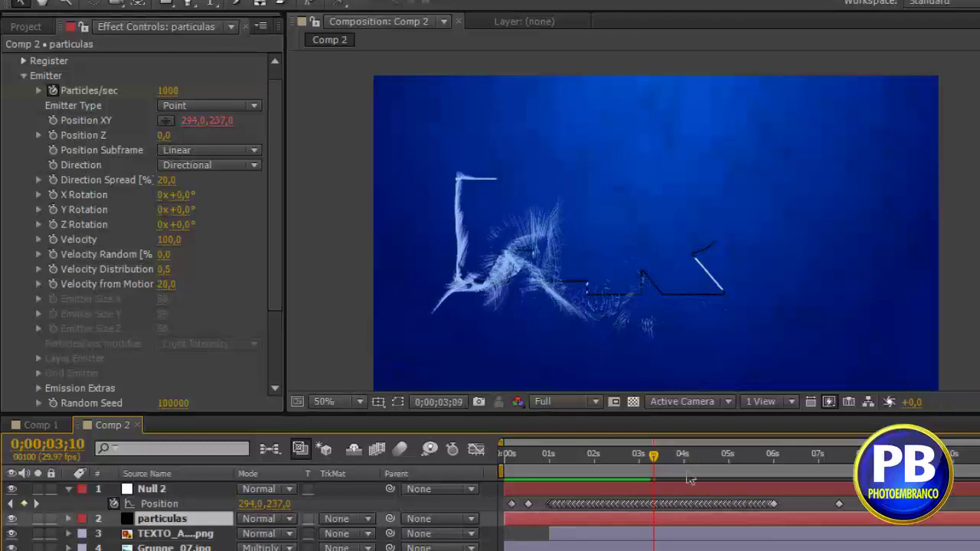
pyautogui.click(657, 454)
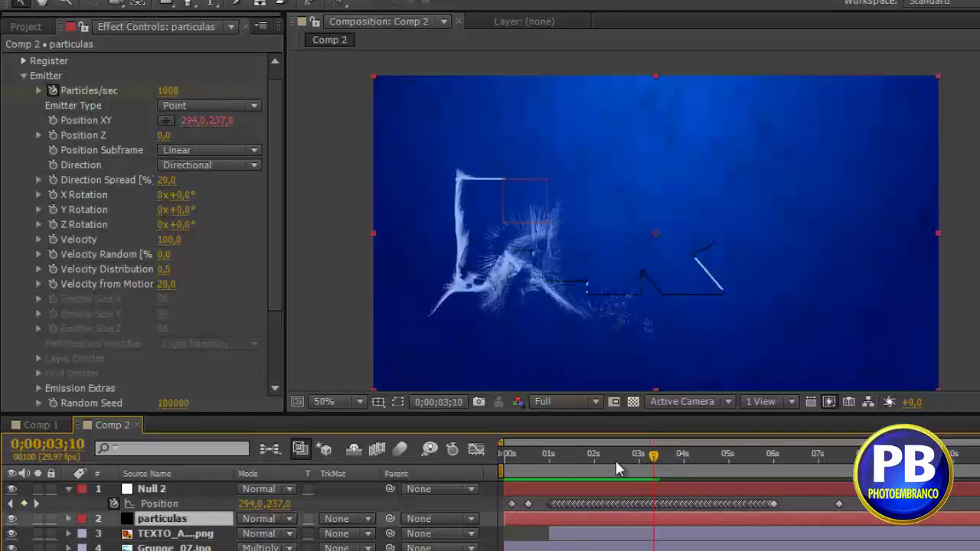
pyautogui.moveTo(643, 453); pyautogui.dragTo(640, 454)
pyautogui.click(68, 490)
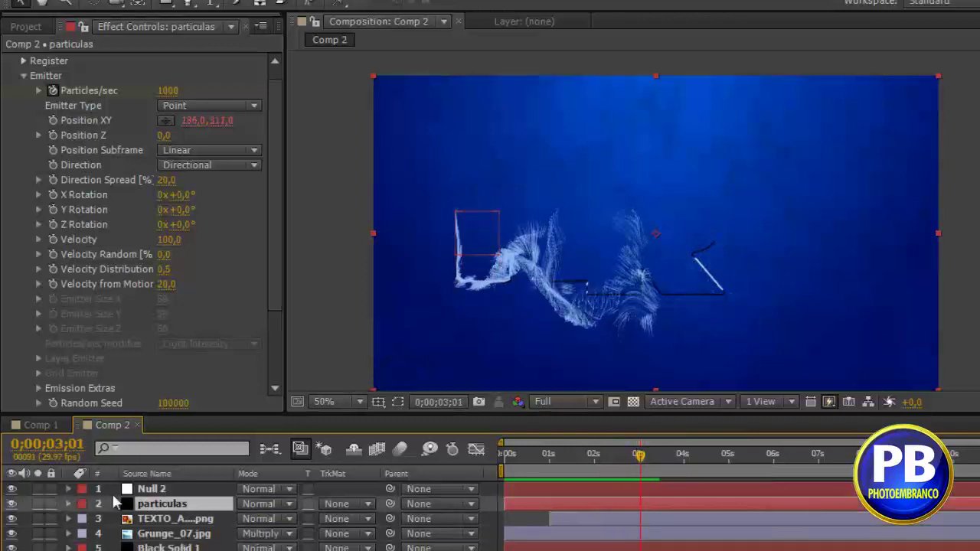
# Create a black solid named 'flare' and place it below Null 2
pyautogui.rightClick(170, 504)
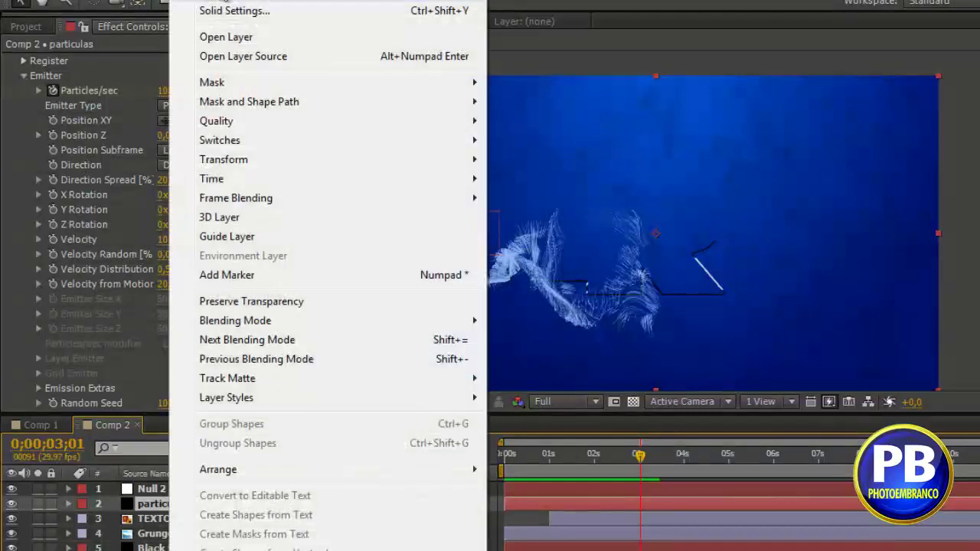
pyautogui.moveTo(229, 2)
pyautogui.click(554, 12)
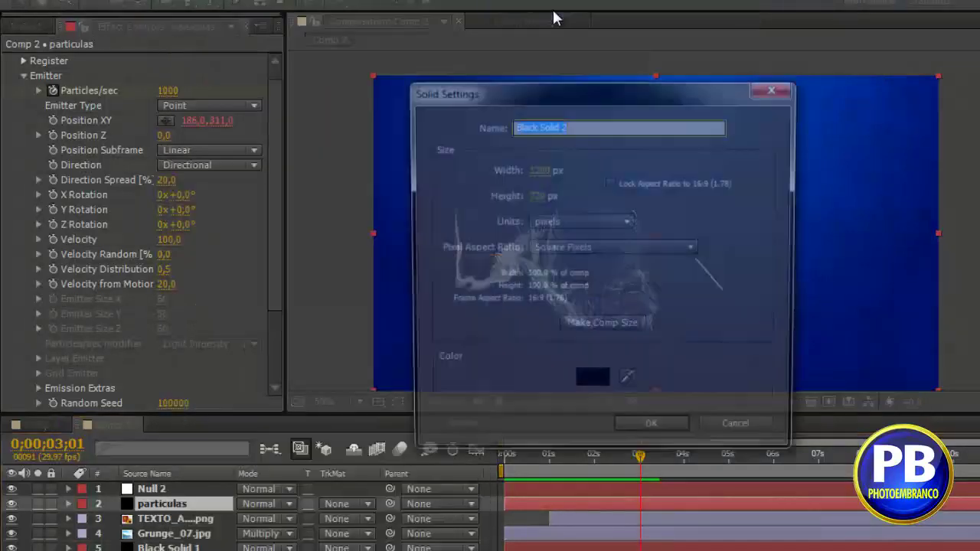
pyautogui.press('BackSpace')
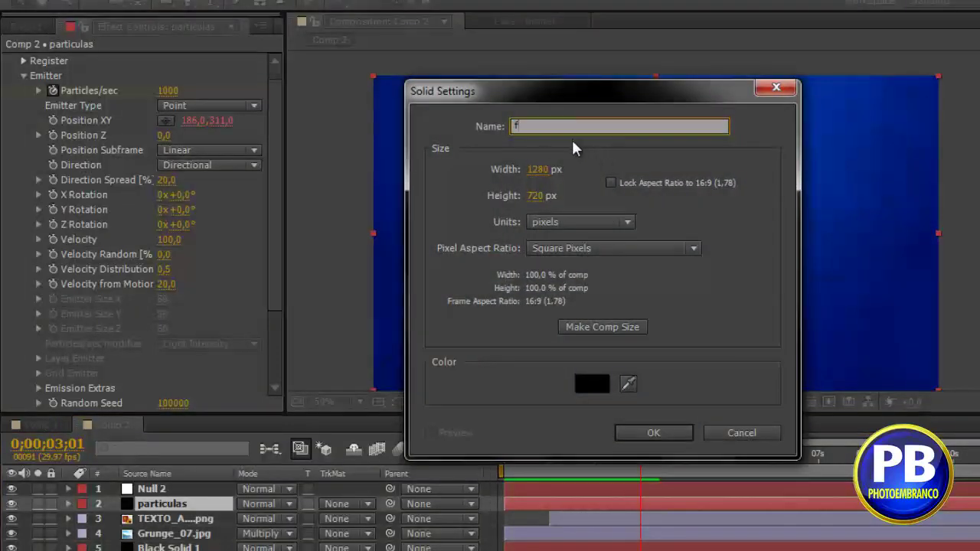
pyautogui.write('flare')
pyautogui.click(654, 434)
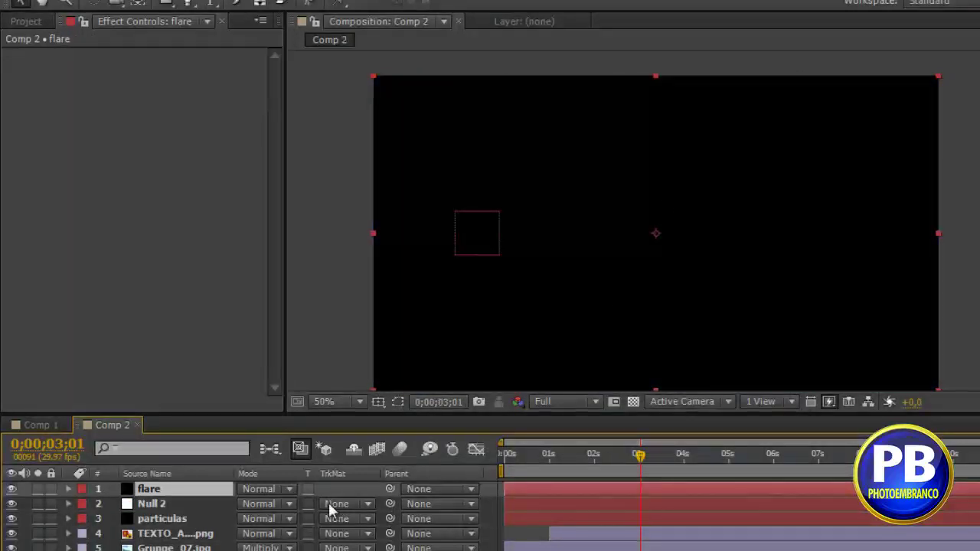
pyautogui.moveTo(162, 503); pyautogui.dragTo(164, 519)
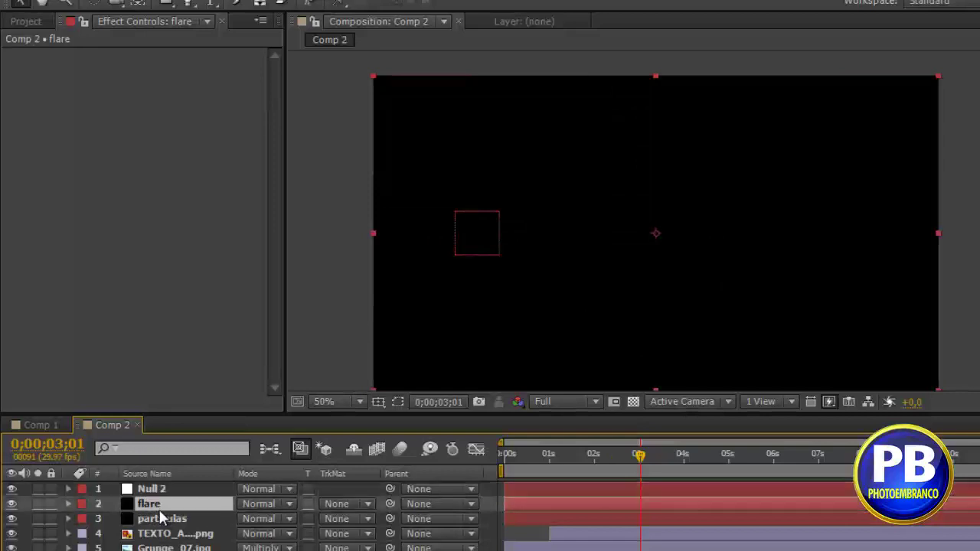
# Apply Video Copilot's Optical Flares to the flare layer and open its Options
pyautogui.click(172, 2)
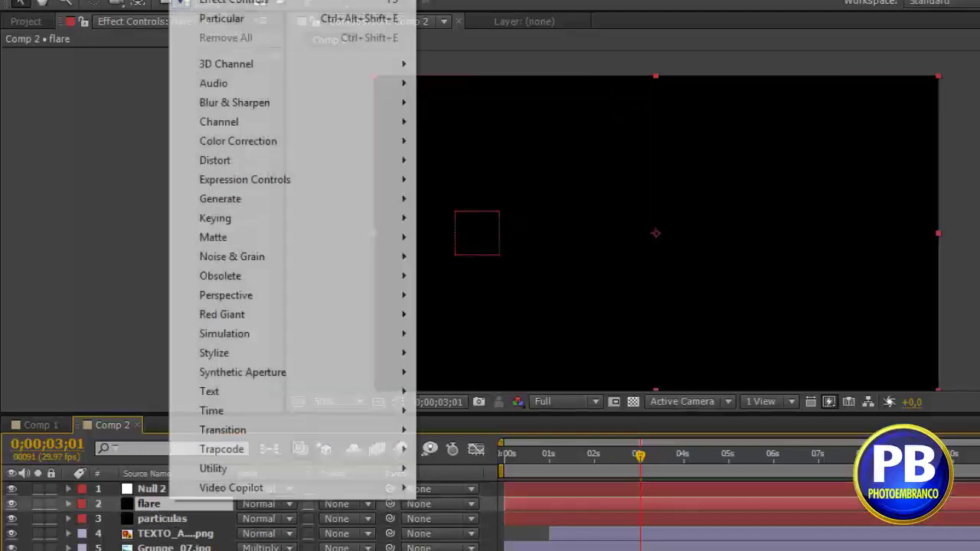
pyautogui.moveTo(283, 490)
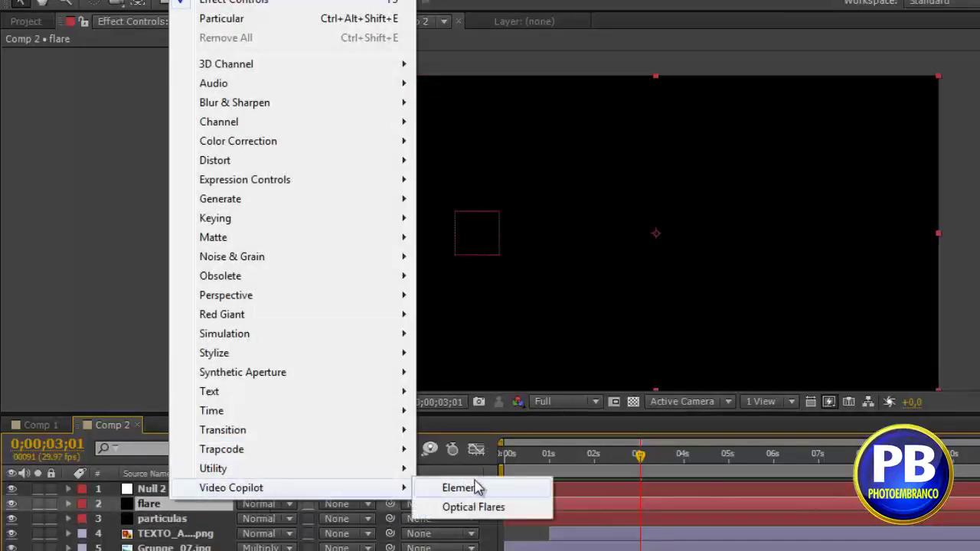
pyautogui.click(474, 508)
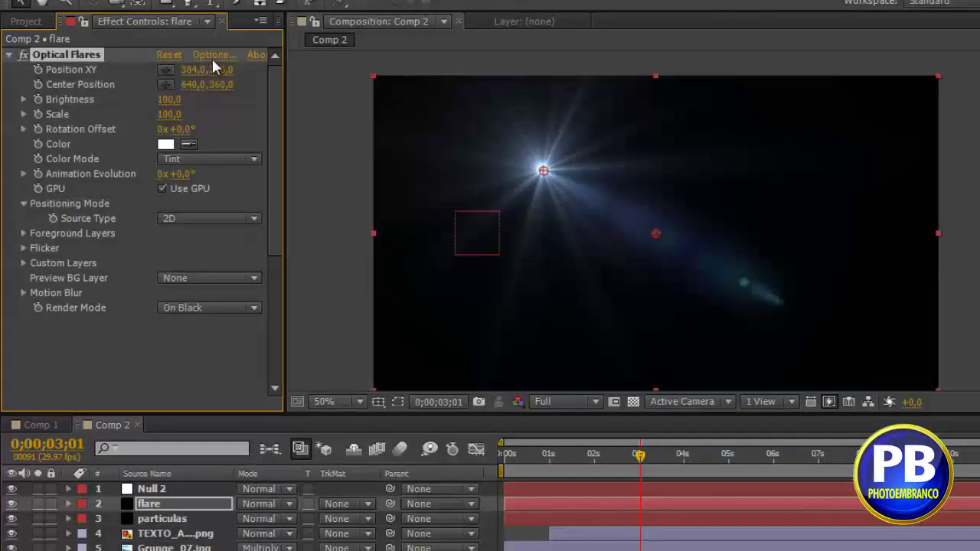
pyautogui.click(213, 54)
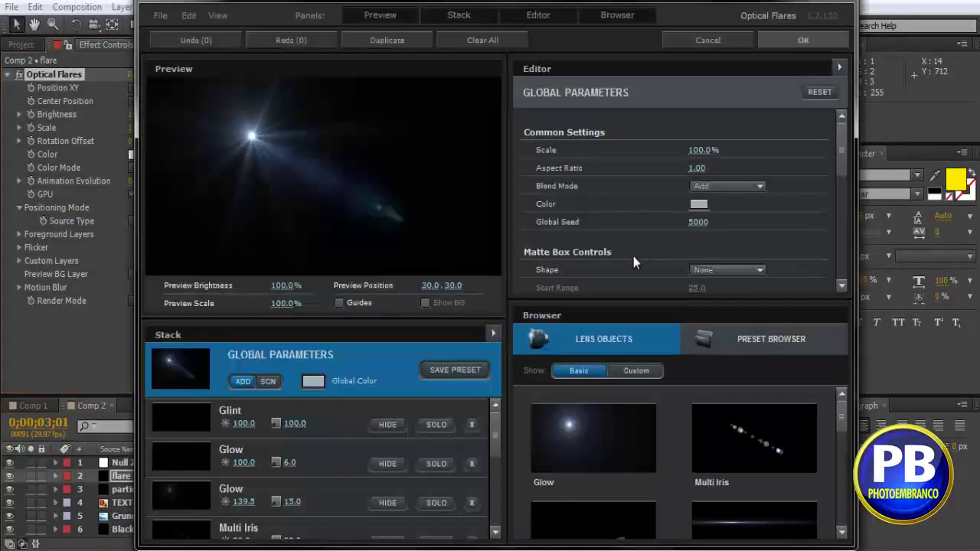
# Load the blue 'spore' preset from Optical Flares' Motion Graphics presets and accept it
pyautogui.click(758, 345)
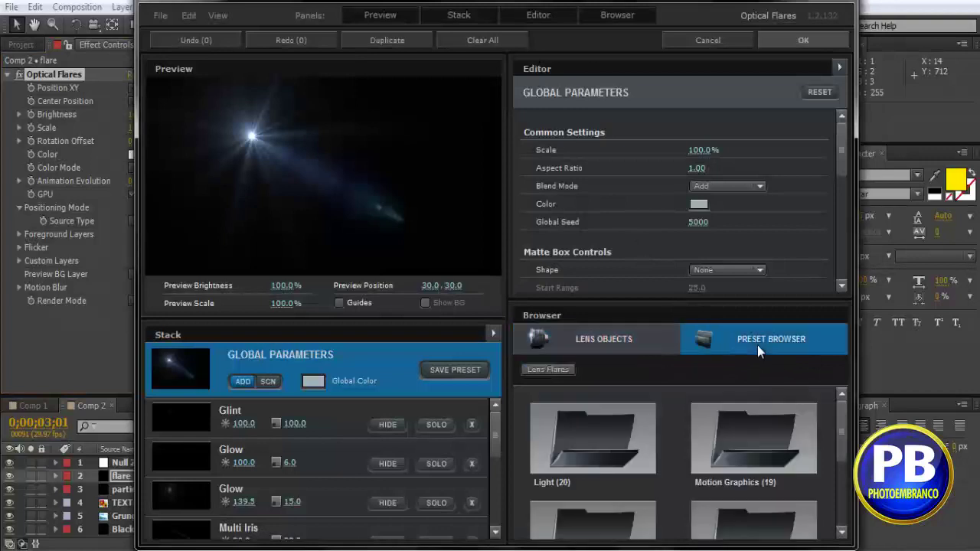
pyautogui.click(760, 431)
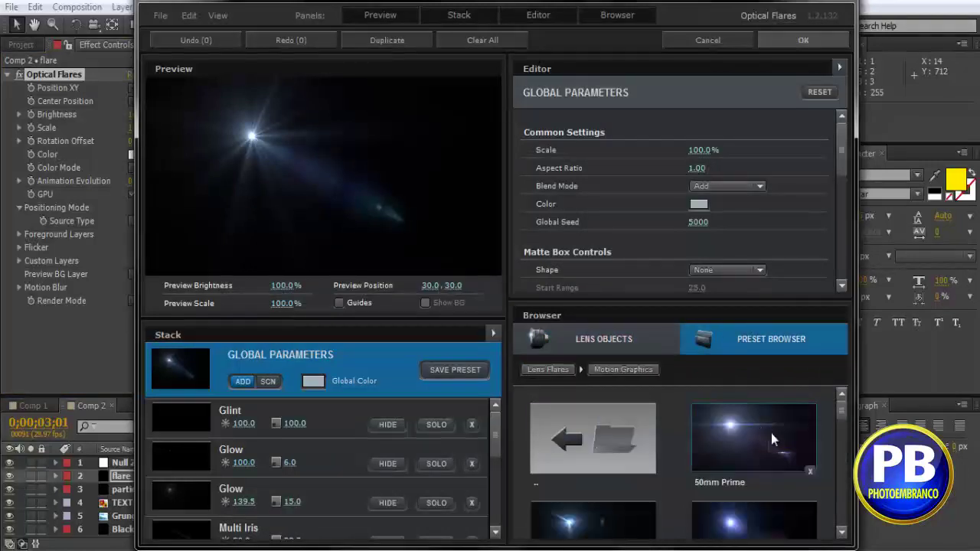
pyautogui.scroll(-1, 843, 423)
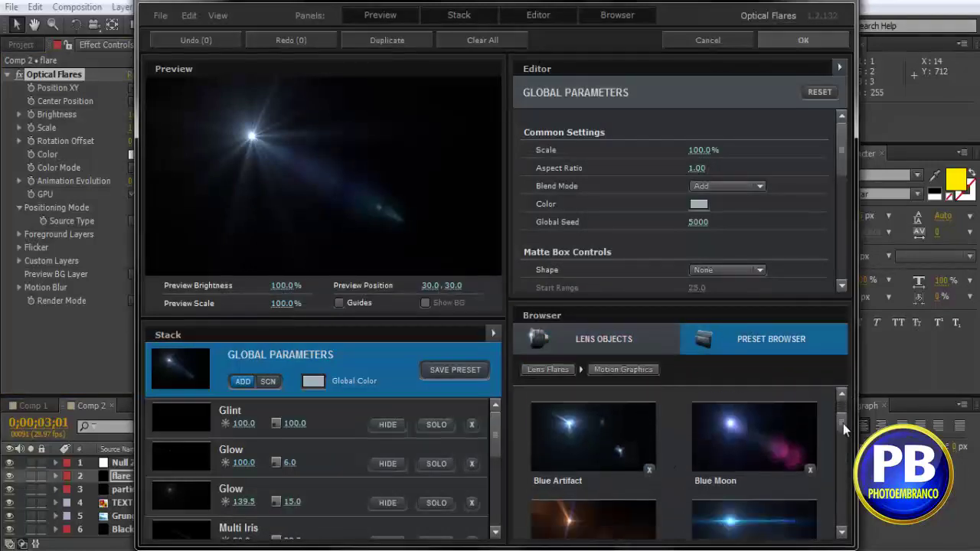
pyautogui.click(840, 395)
pyautogui.moveTo(835, 409); pyautogui.dragTo(831, 506)
pyautogui.click(723, 453)
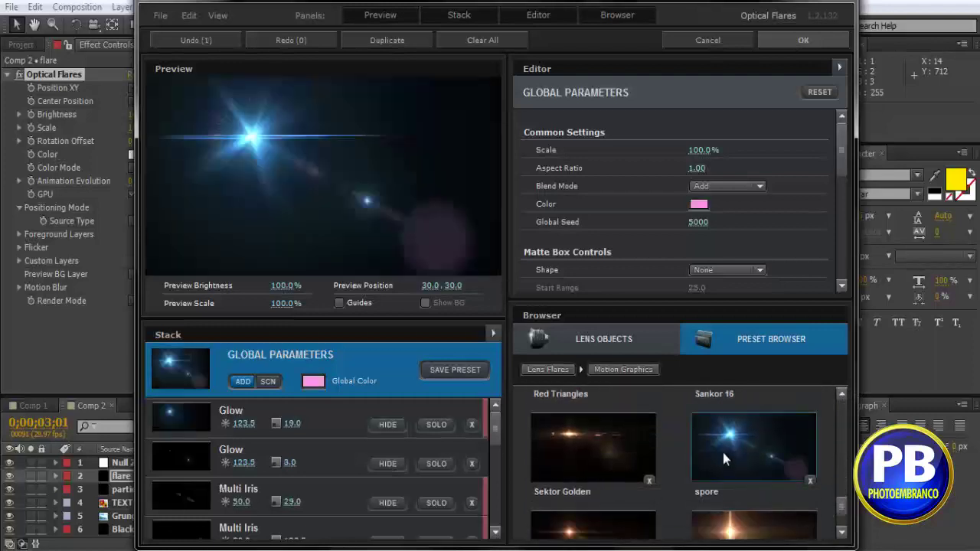
pyautogui.click(797, 44)
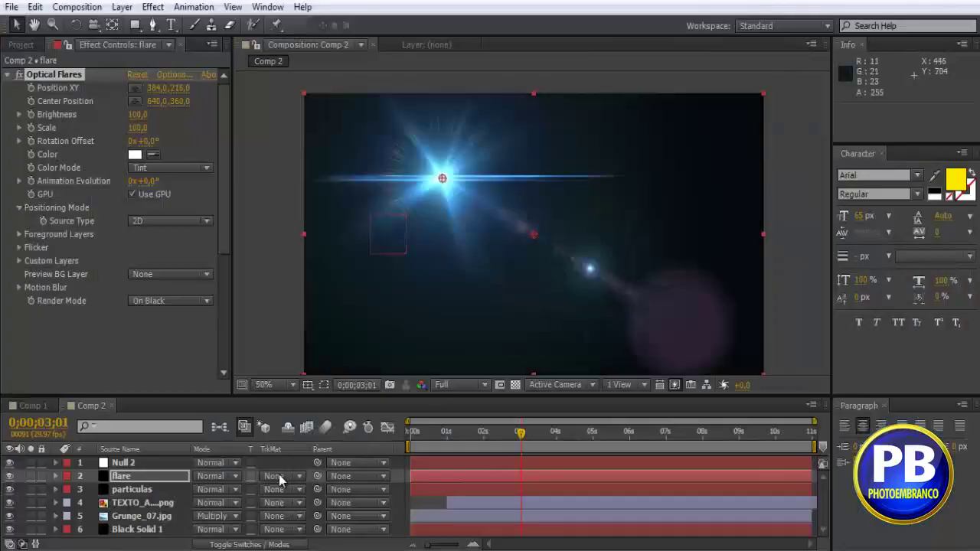
# Set the flare layer to Add blending and reveal its Optical Flares properties
pyautogui.click(233, 474)
pyautogui.click(251, 208)
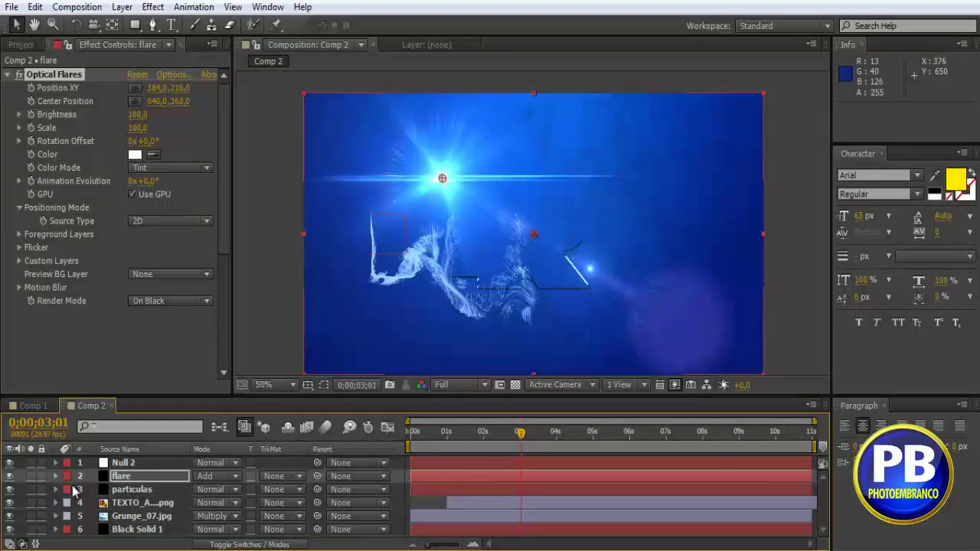
pyautogui.click(55, 476)
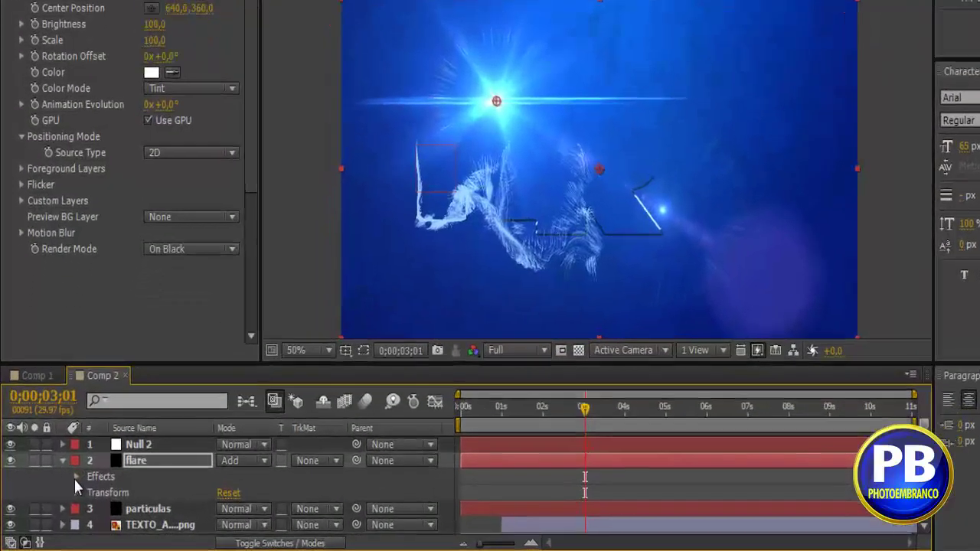
pyautogui.click(67, 490)
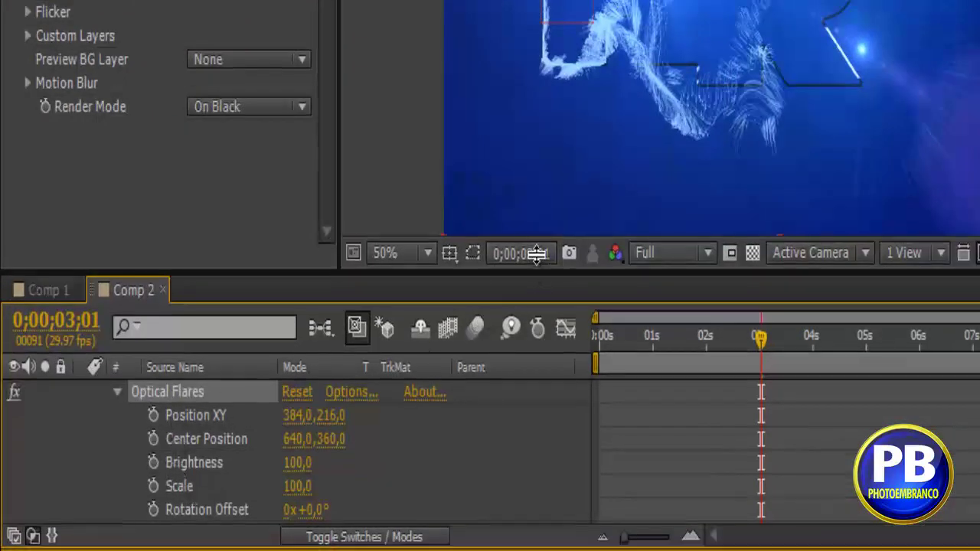
# Link Optical Flares Position XY to Null 2's Position with an expression, then preview
pyautogui.moveTo(534, 272); pyautogui.dragTo(534, 54)
pyautogui.scroll(3, 337, 291)
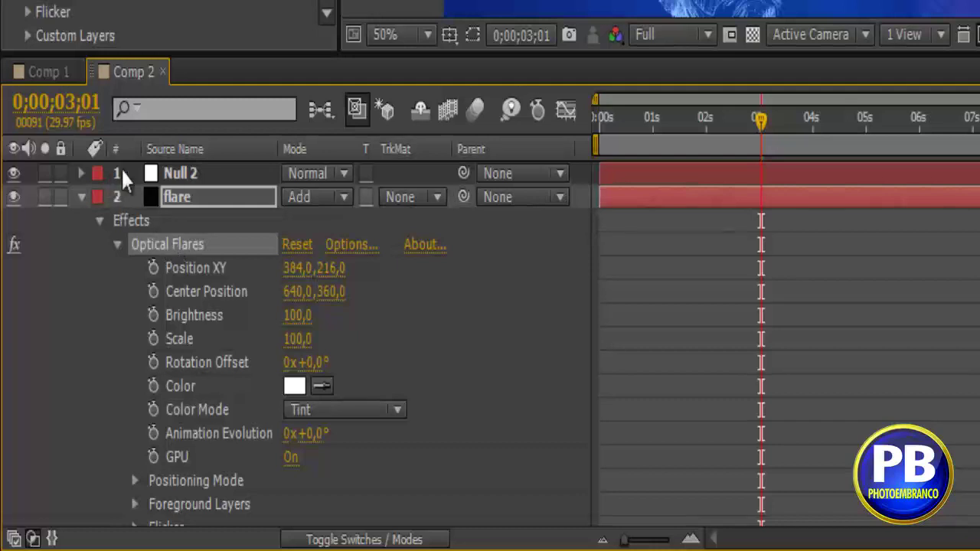
pyautogui.click(180, 176)
pyautogui.press('p')
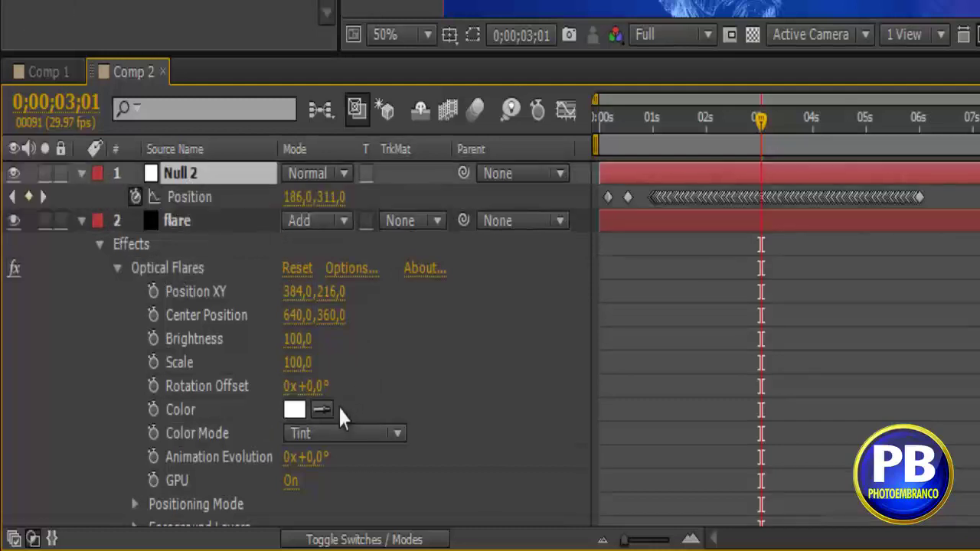
pyautogui.keyDown('alt'); pyautogui.click(154, 292); pyautogui.keyUp('alt')
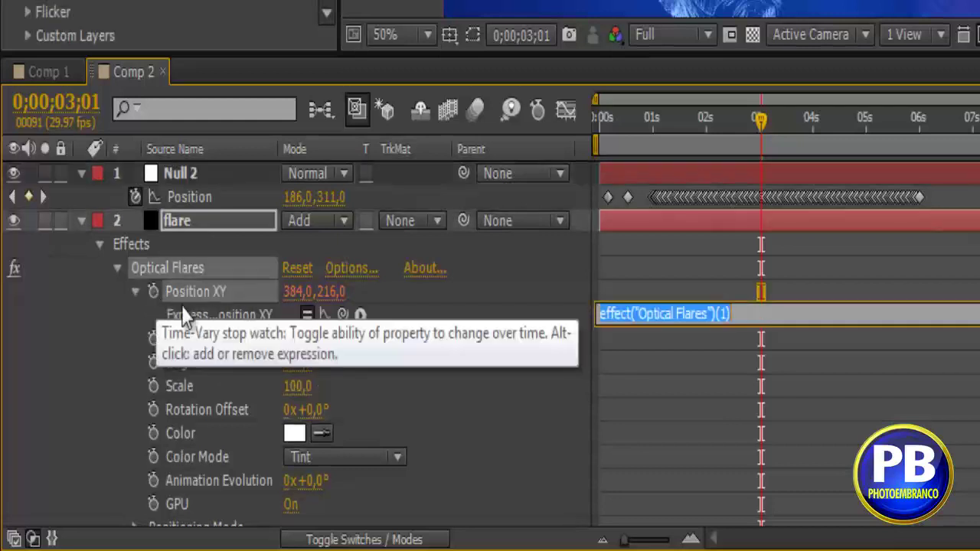
pyautogui.moveTo(341, 314); pyautogui.dragTo(187, 192)
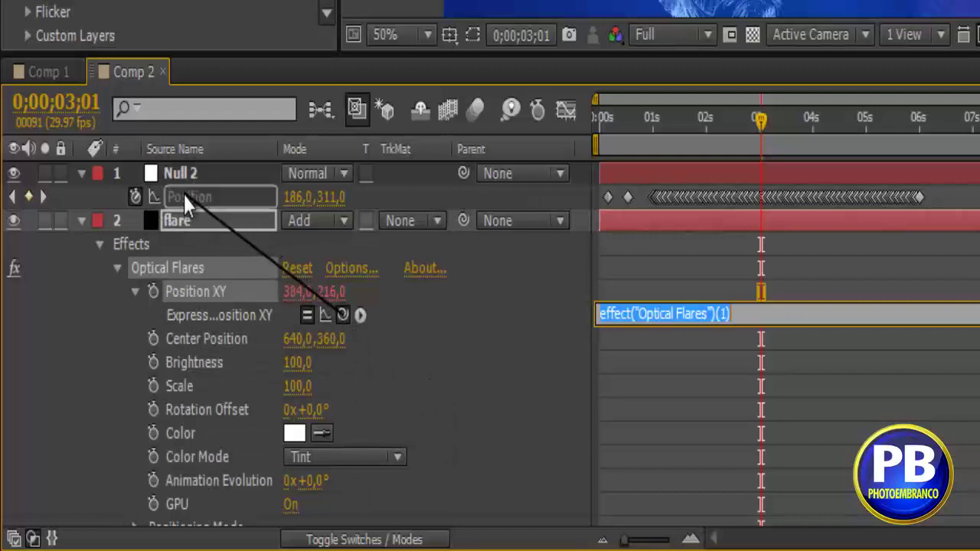
pyautogui.moveTo(187, 200); pyautogui.dragTo(182, 199)
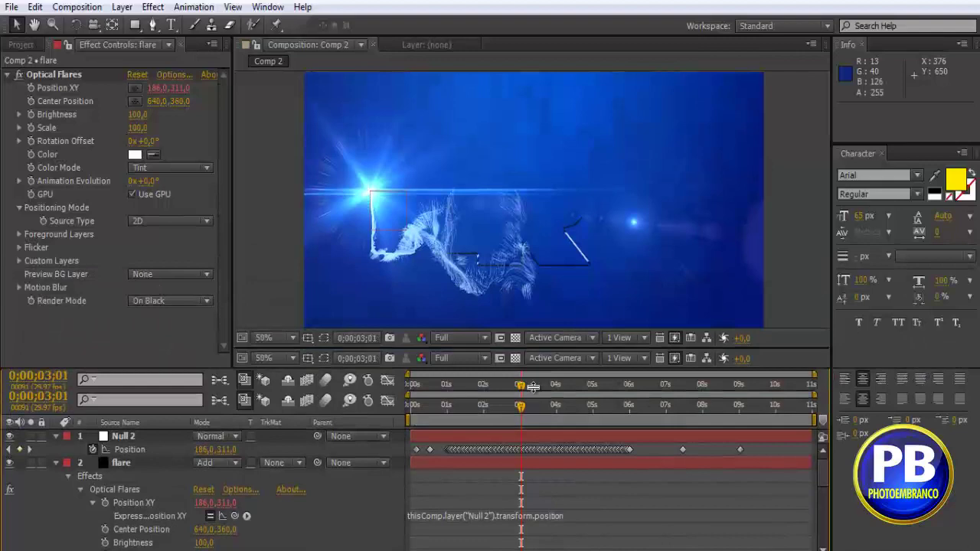
pyautogui.moveTo(533, 269); pyautogui.dragTo(522, 398)
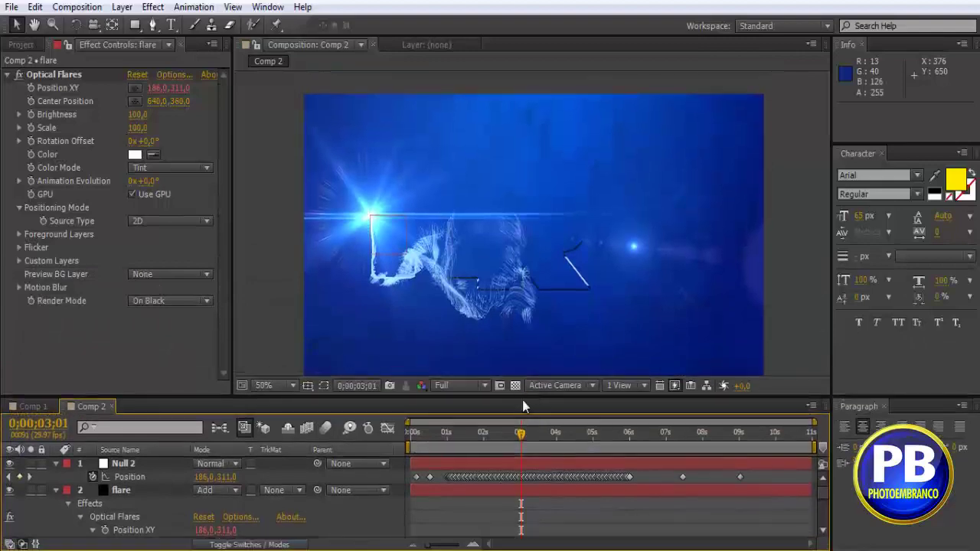
pyautogui.press('KP_0')
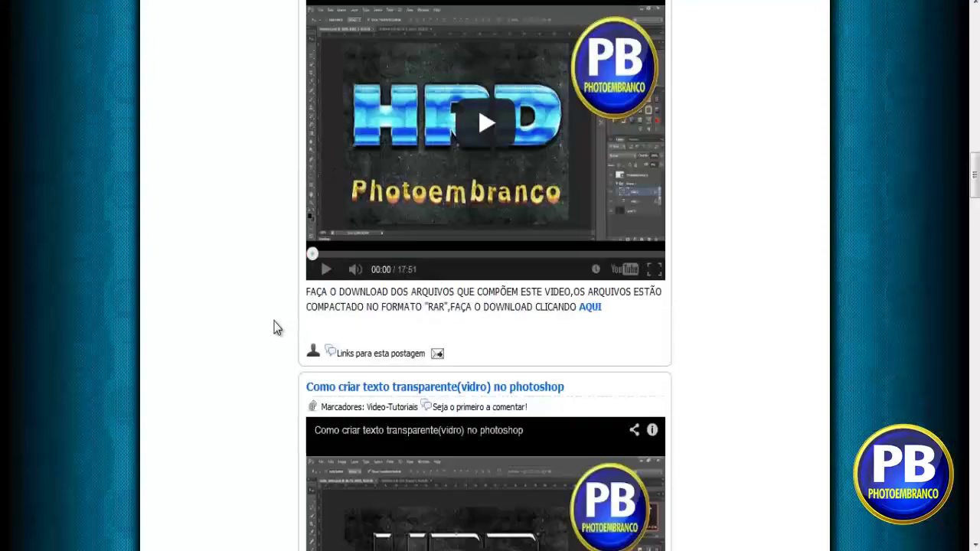
# Scroll through the Photoembranco blog's tutorial video posts
pyautogui.moveTo(975, 184)
pyautogui.mouseDown()
pyautogui.moveTo(976, 14)
pyautogui.moveTo(976, 43)
pyautogui.moveTo(975, 29)
pyautogui.mouseUp()
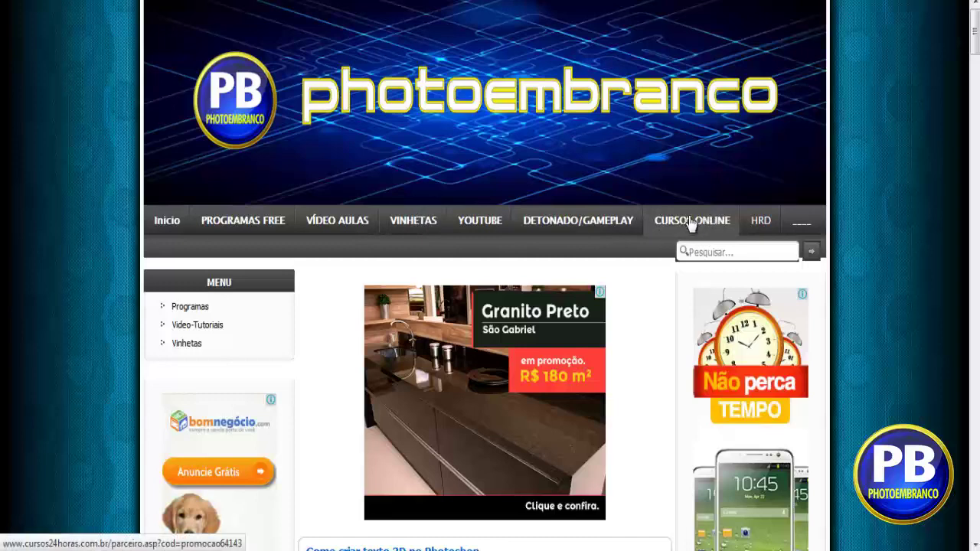
pyautogui.moveTo(975, 34)
pyautogui.mouseDown()
pyautogui.moveTo(953, 261)
pyautogui.moveTo(959, 31)
pyautogui.mouseUp()
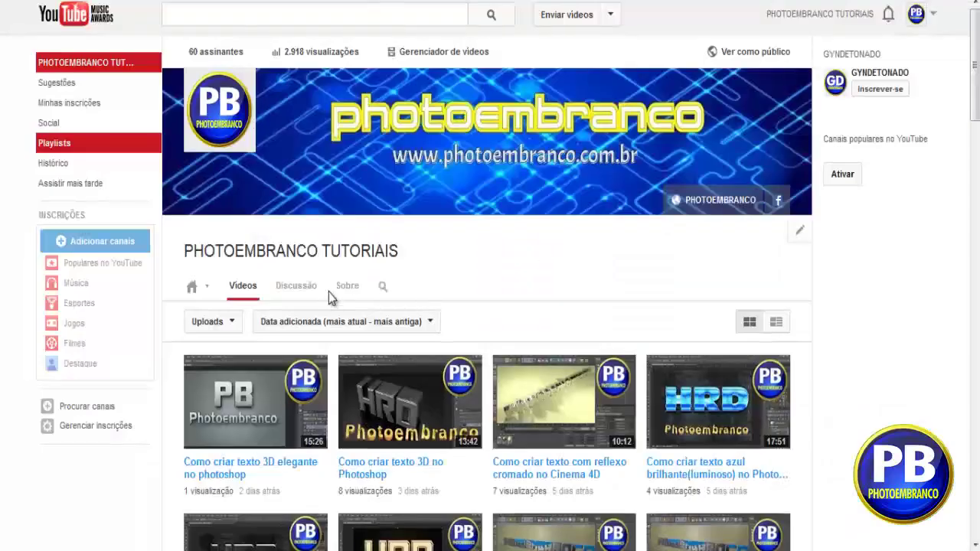
# Browse the YouTube channel's videos, then scrub After Effects' timeline to check the flare
pyautogui.moveTo(975, 103)
pyautogui.mouseDown()
pyautogui.moveTo(975, 233)
pyautogui.moveTo(975, 22)
pyautogui.mouseUp()
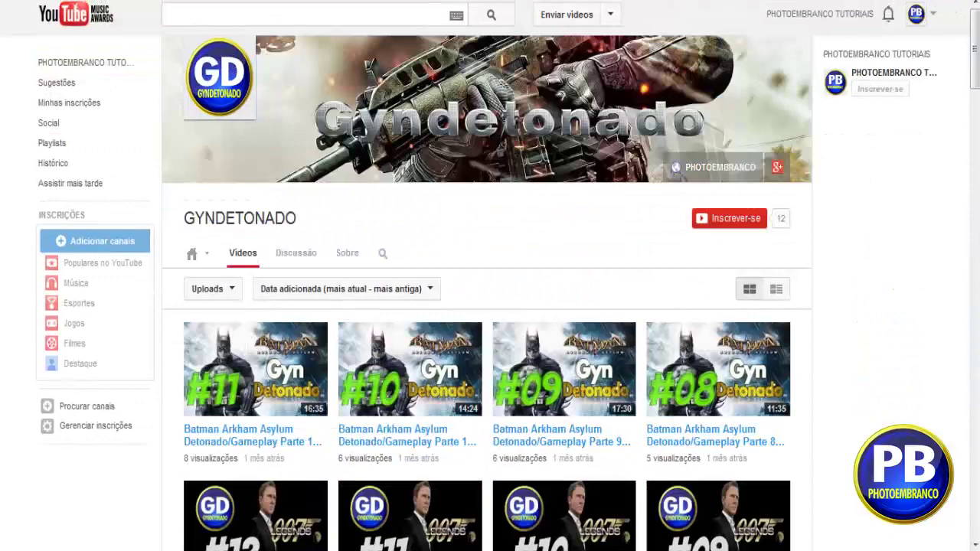
pyautogui.scroll(-6, 717, 374)
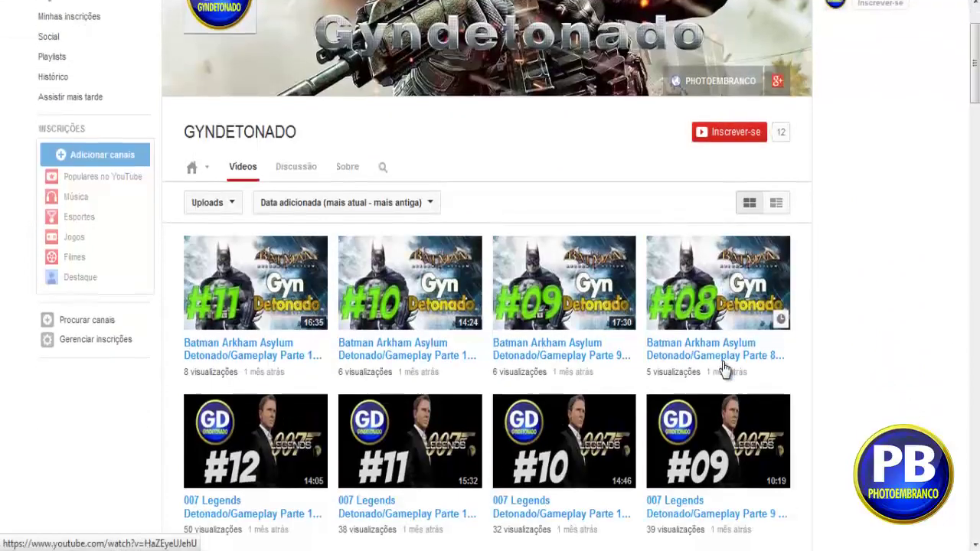
pyautogui.scroll(-7, 724, 372)
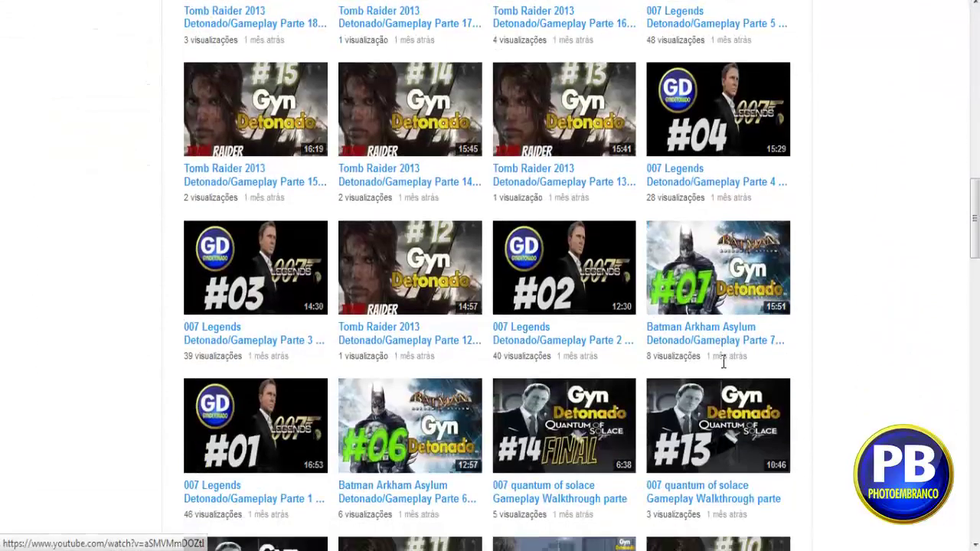
pyautogui.scroll(3, 723, 370)
pyautogui.scroll(10, 724, 370)
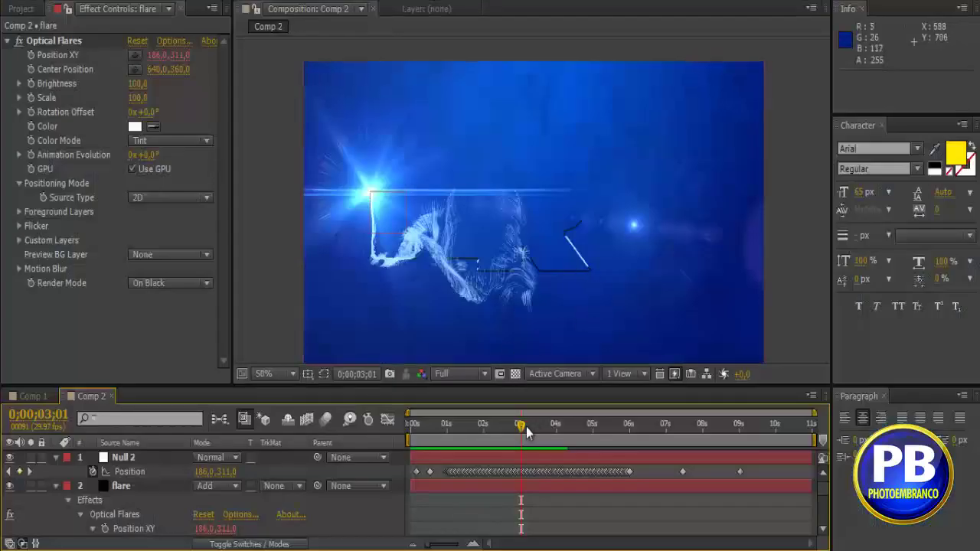
pyautogui.moveTo(526, 427); pyautogui.dragTo(587, 421)
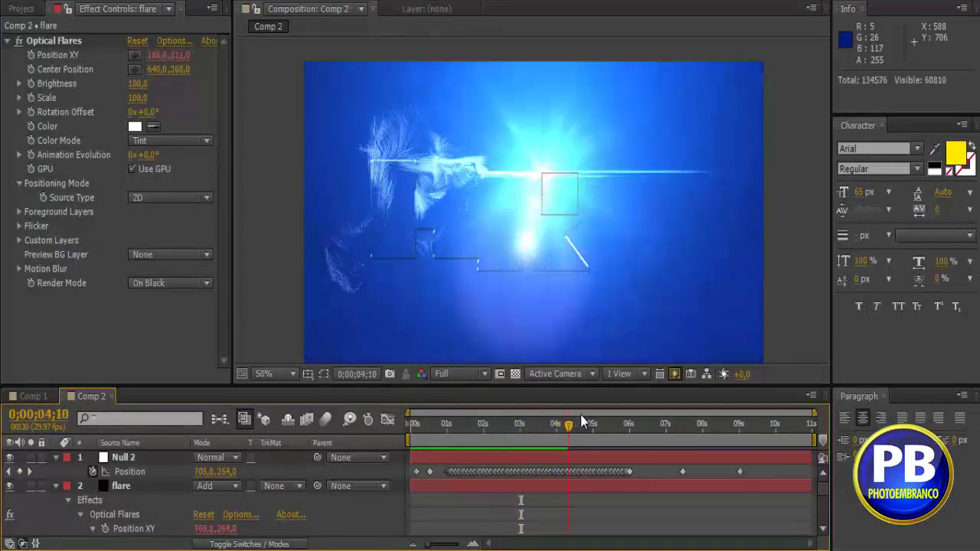